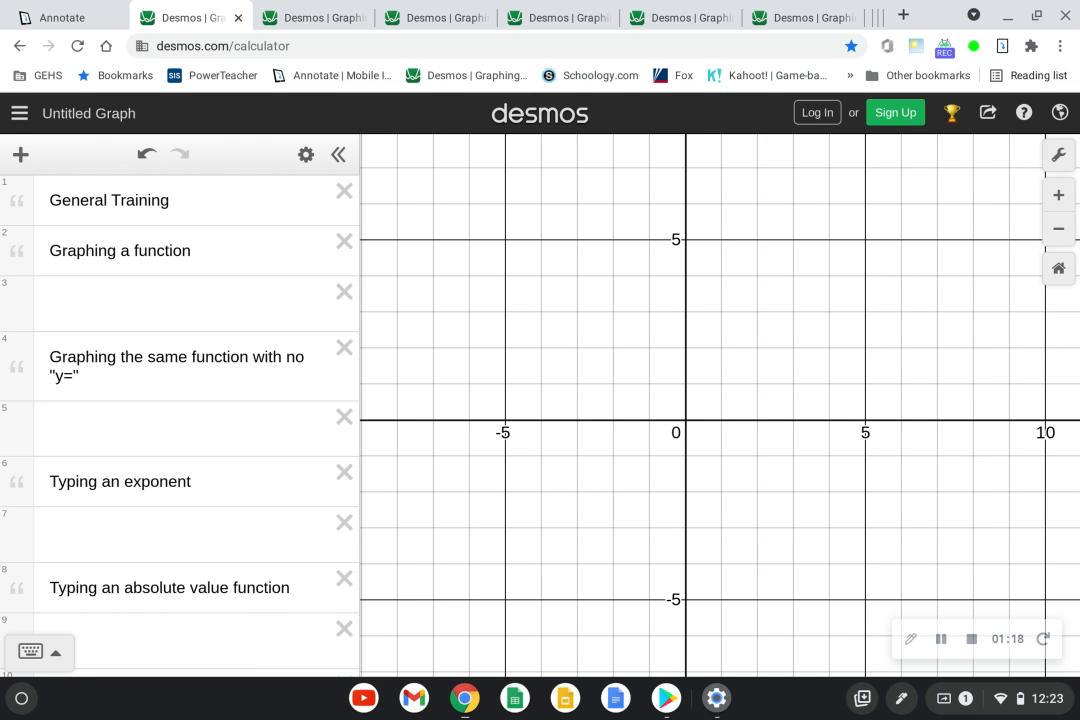
Enter the function y = 1/2 x + 3, with 1/2 as a fraction, in the empty row beneath the "Graphing a function" note
click(180, 304)
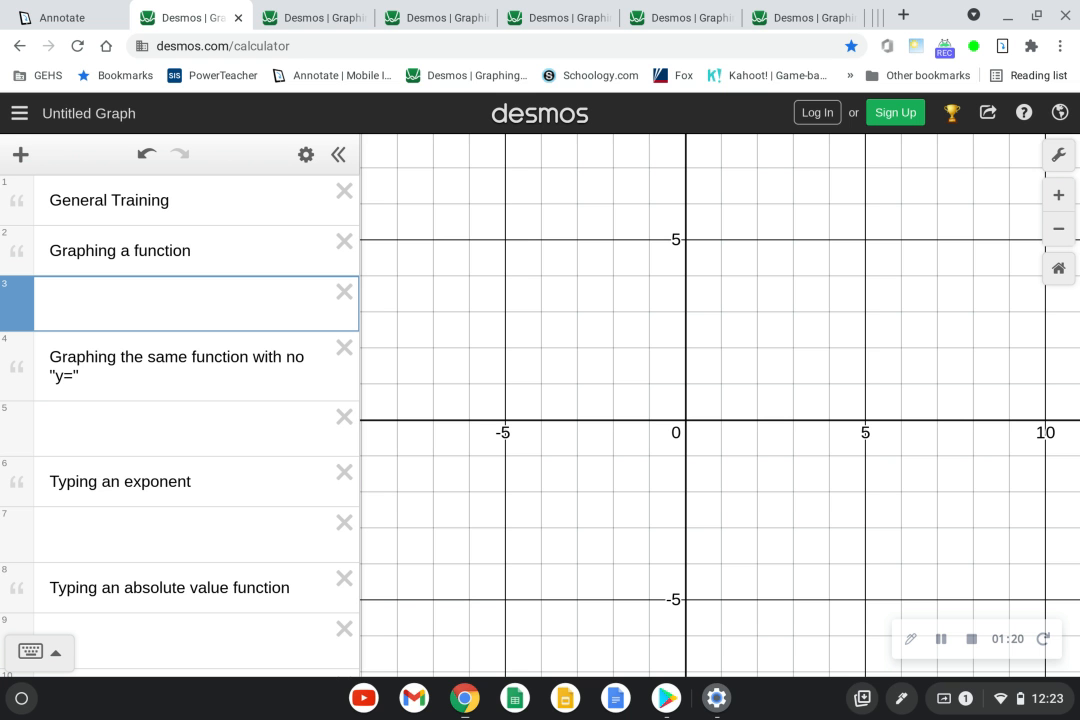
text(y=1/2)
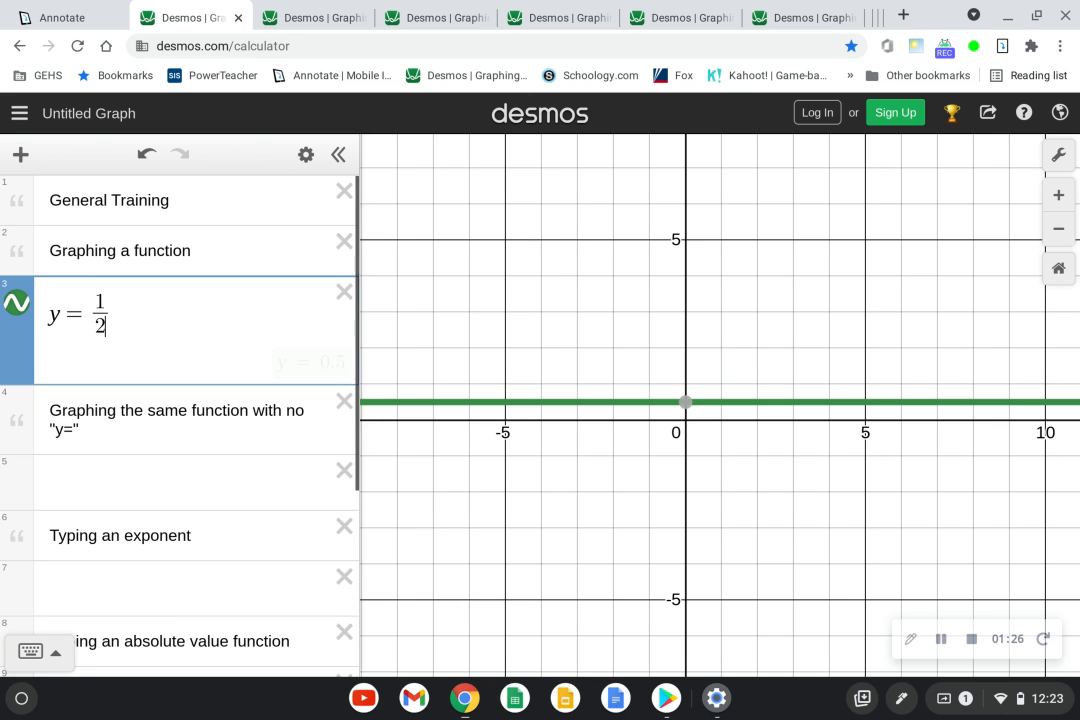
key(Right)
text(x)
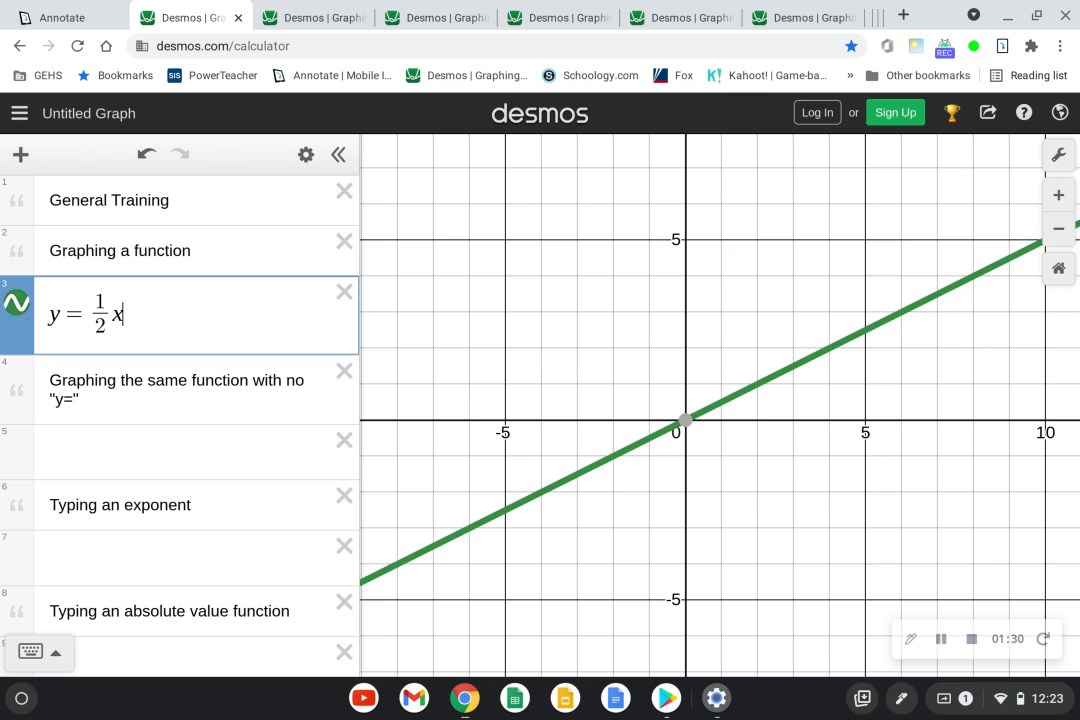
text(=)
key(BackSpace)
text(+3)
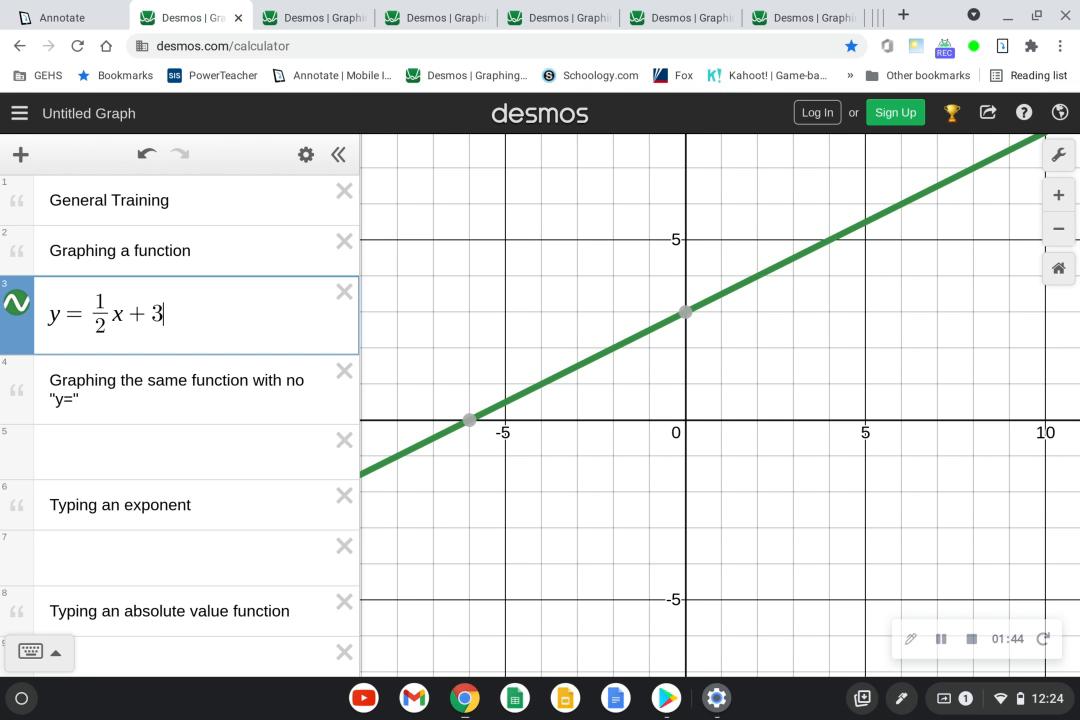
Enter 1/2 x + 3 without "y=" in the empty row beneath the "Graphing the same function with no y=" note
scroll(180, 400, down, 2)
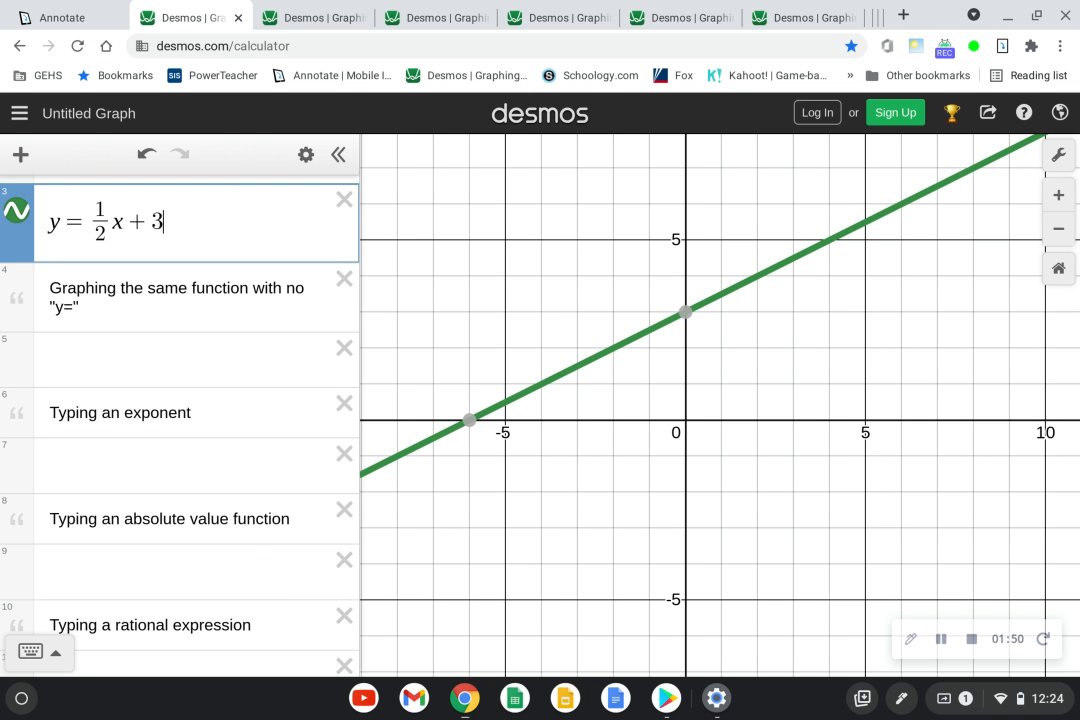
click(180, 360)
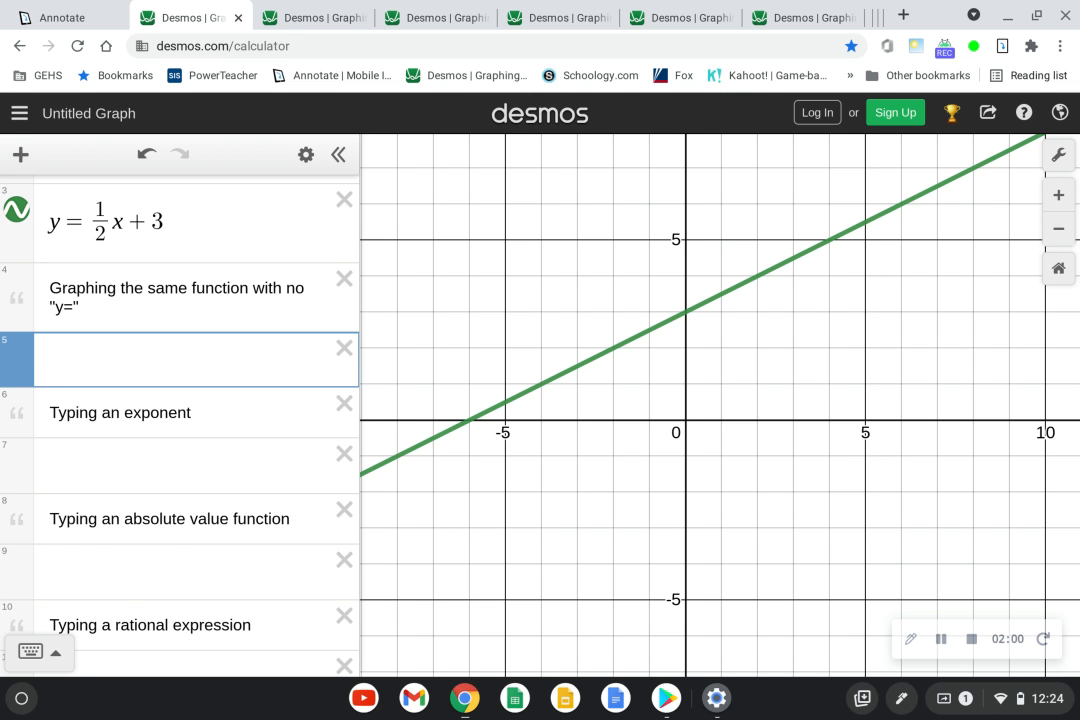
text(1/2)
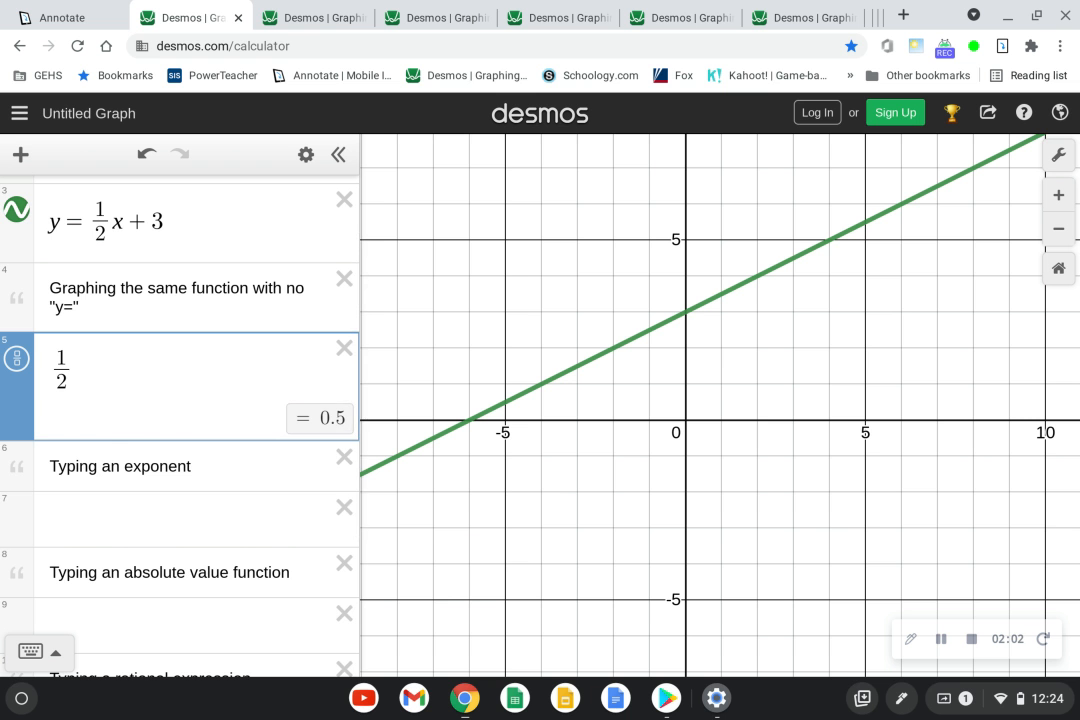
key(Right)
text(x)
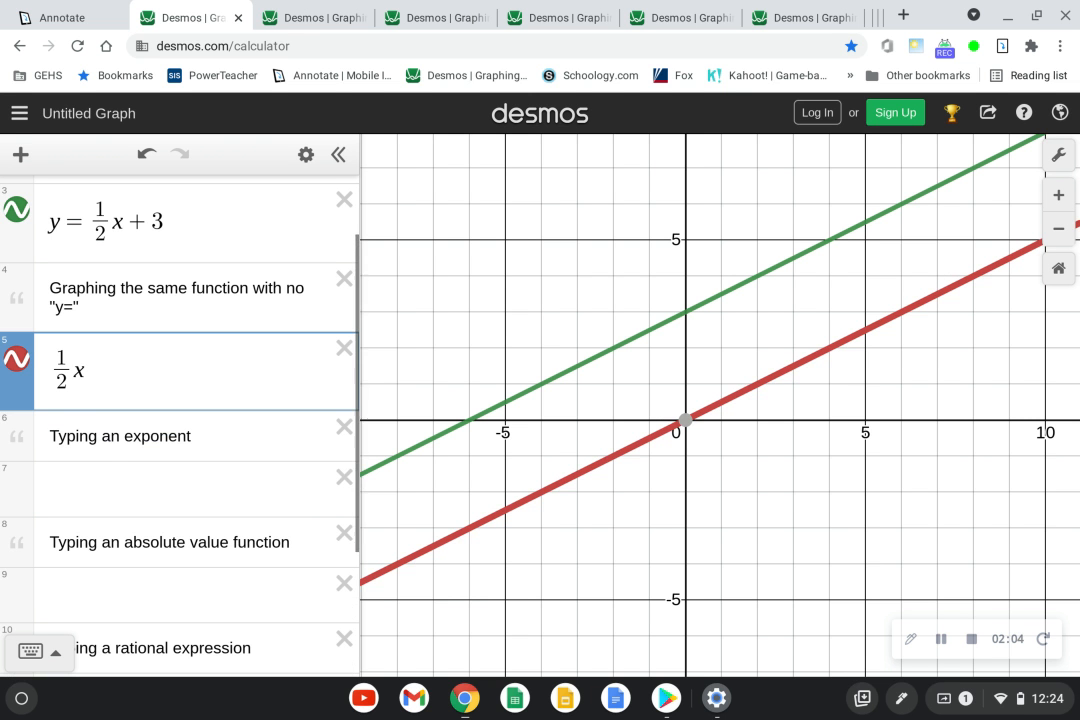
text(+3)
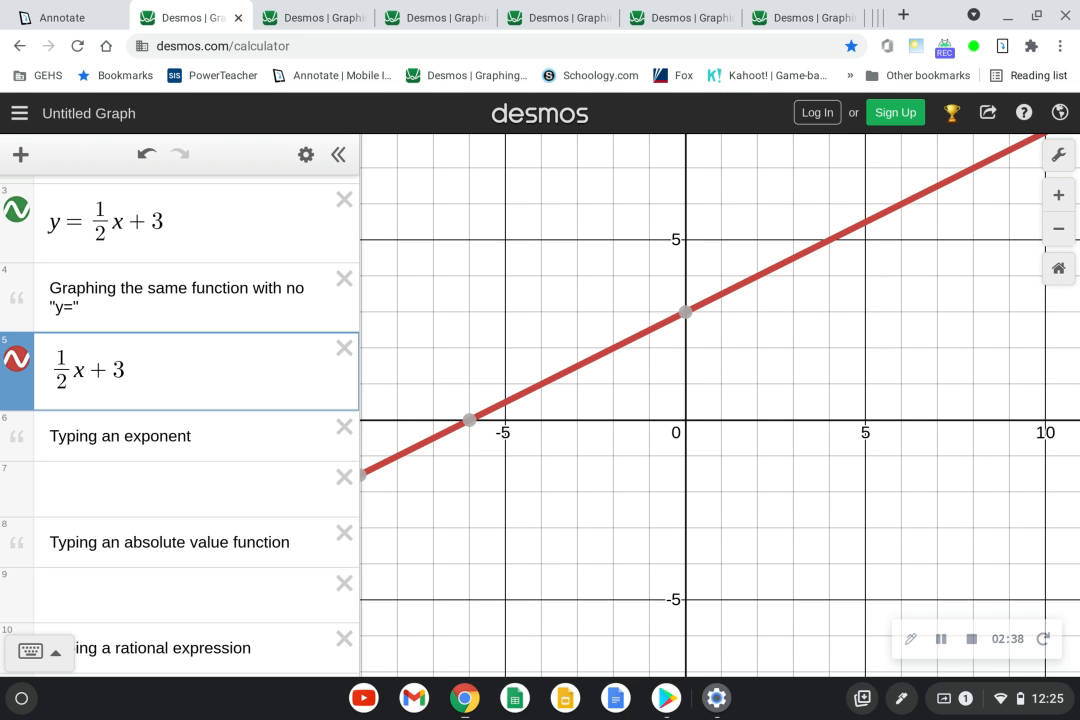
Toggle the graph of 1/2 x + 3 off and on to compare the lines, and leave both linear graphs hidden
click(16, 359)
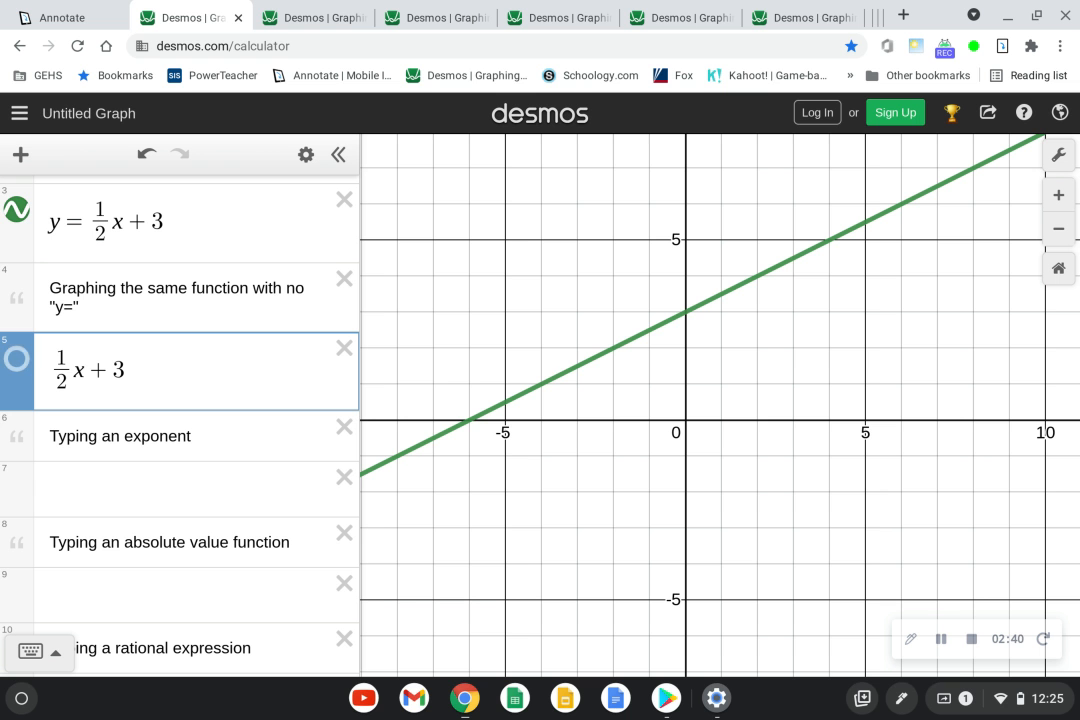
click(16, 359)
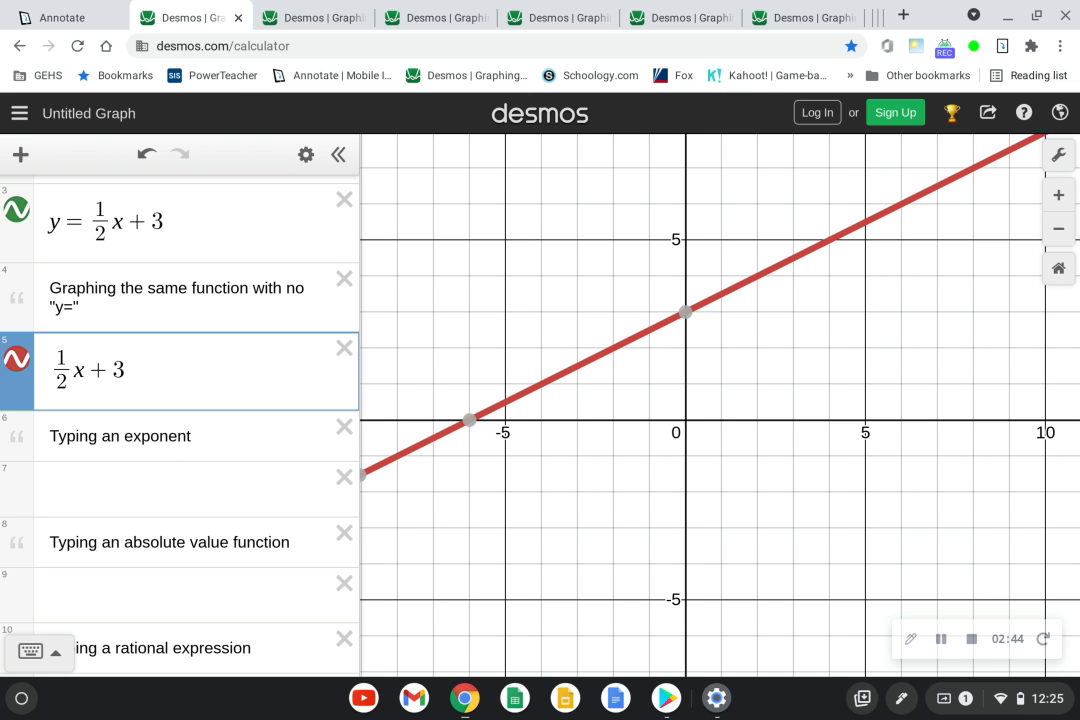
click(16, 359)
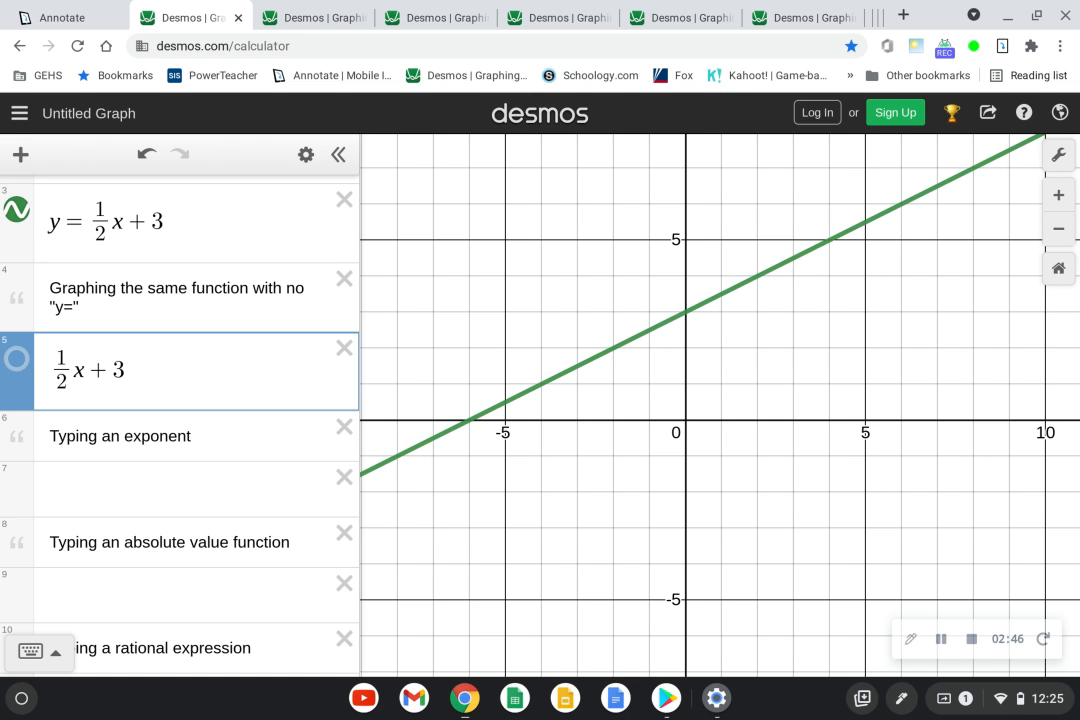
click(16, 209)
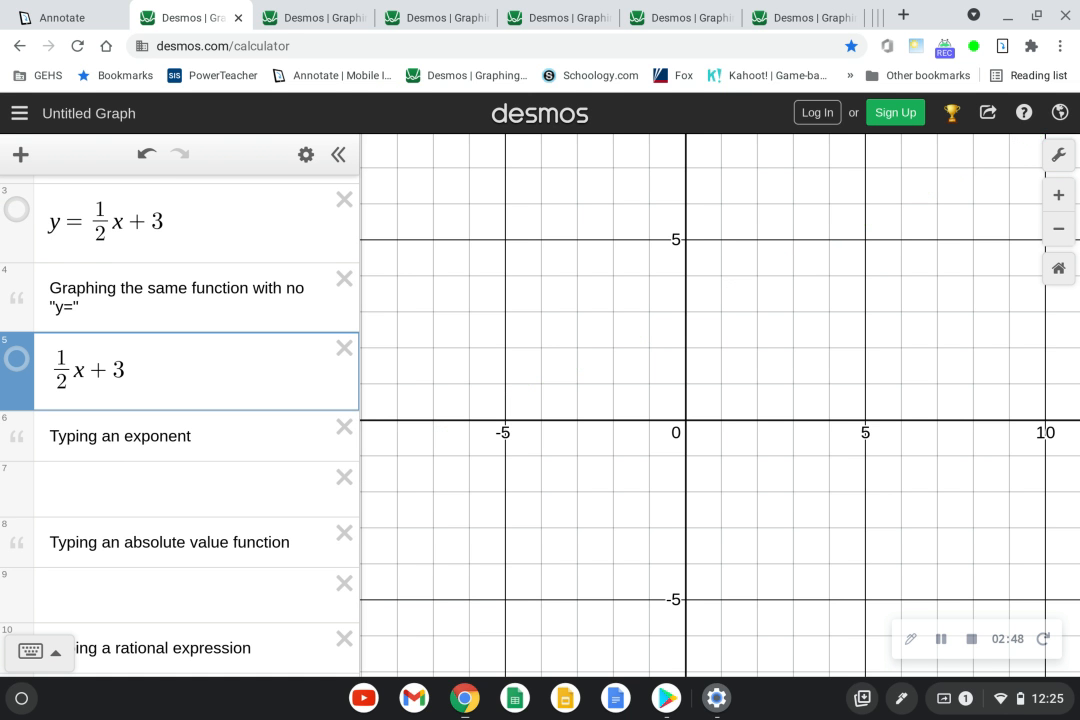
Enter 2x^2 − 3 in the row beneath the "Typing an exponent" note, and hide its graph
scroll(180, 400, down, 2)
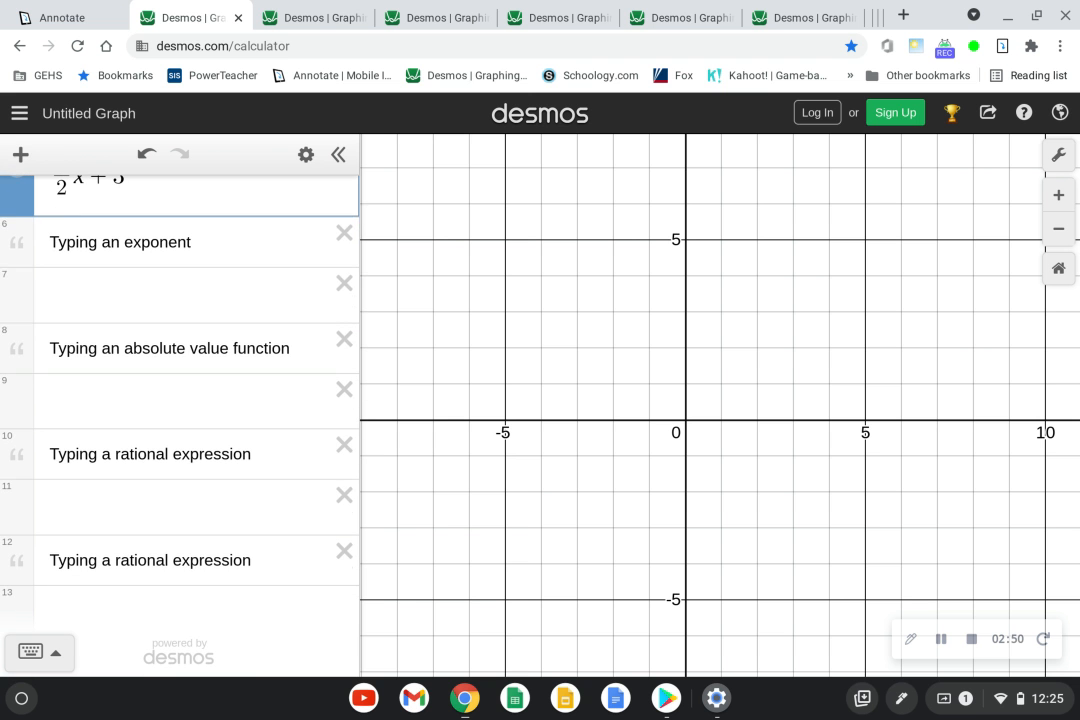
click(180, 295)
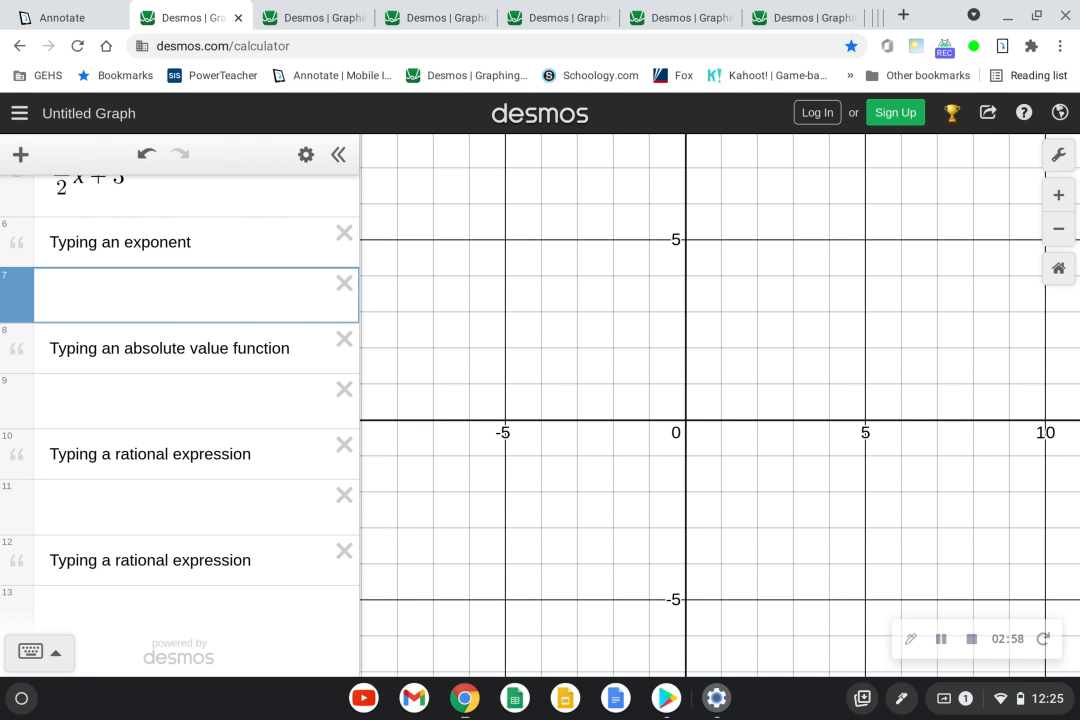
text(2x)
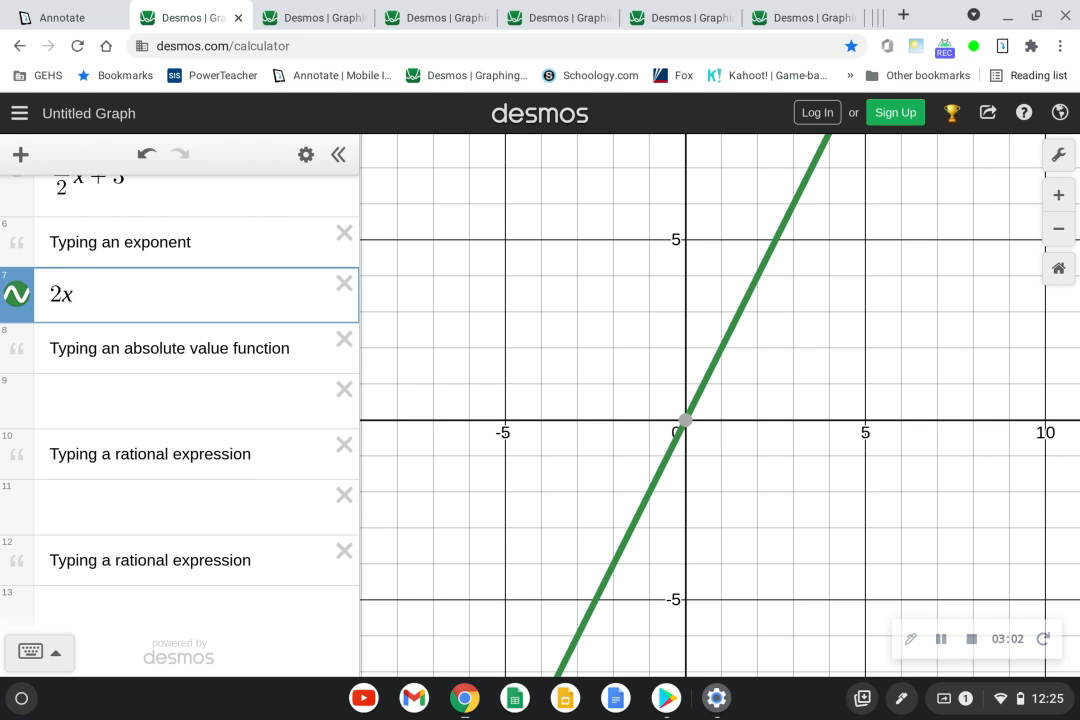
text(^)
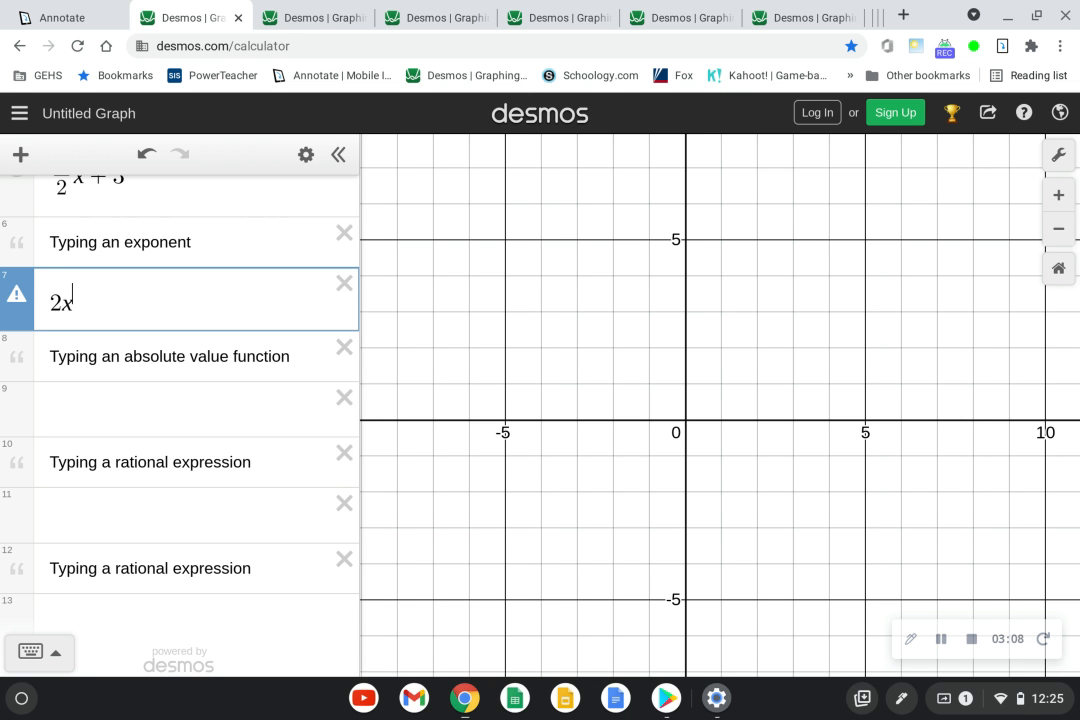
text(2)
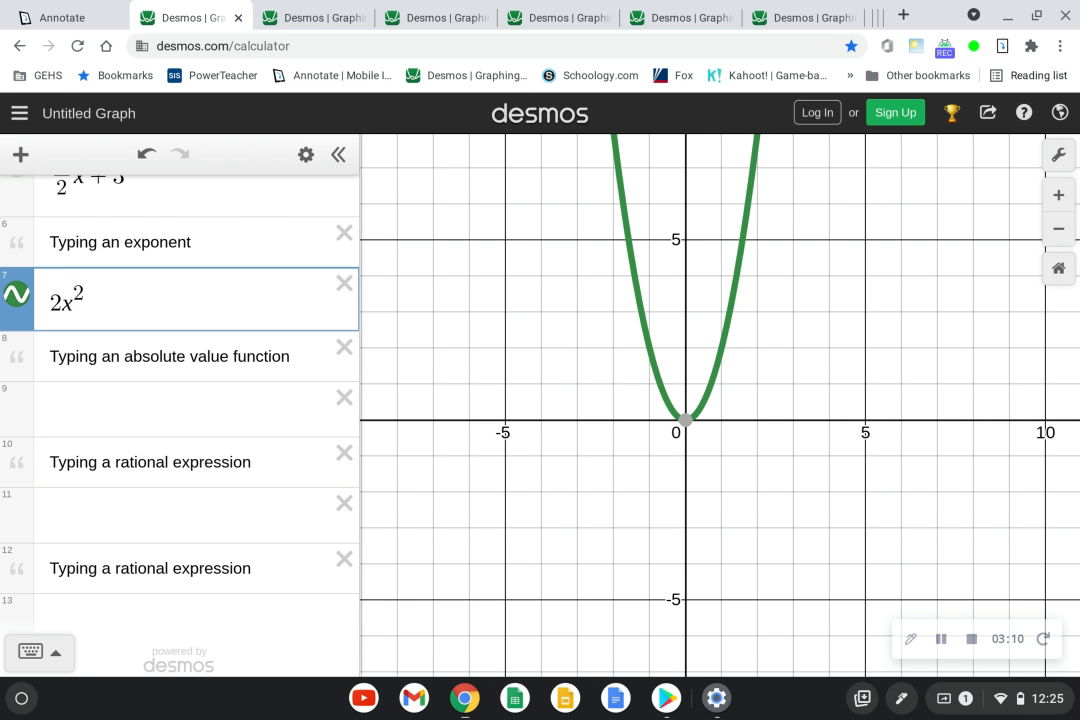
key(Right)
text(-)
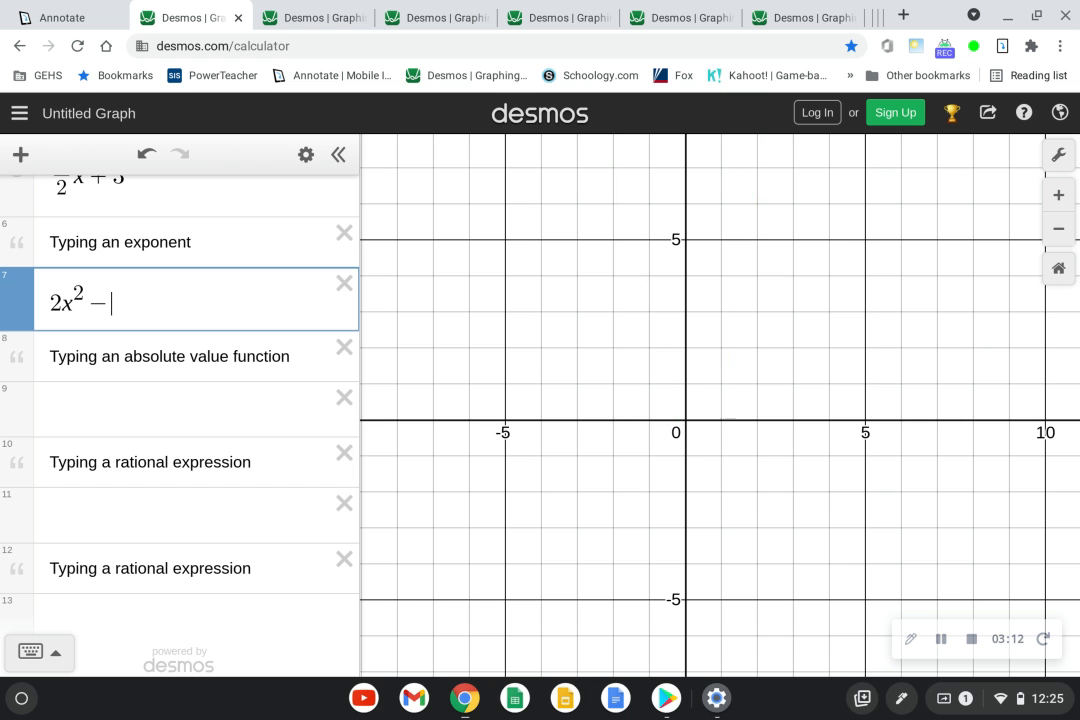
text(3)
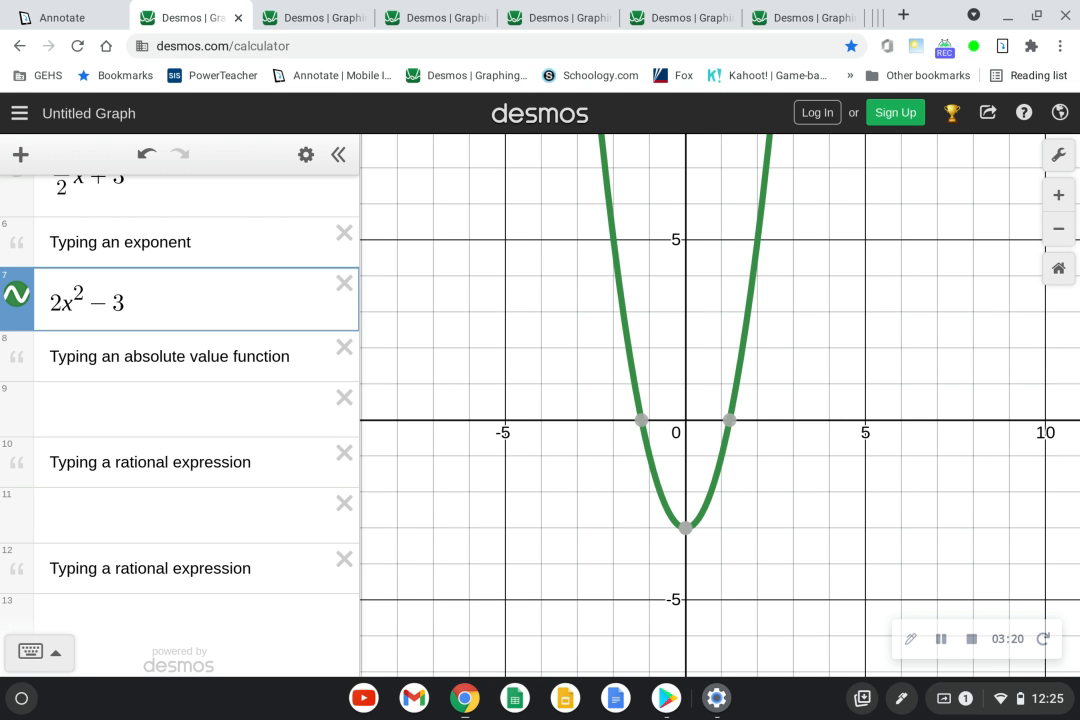
click(16, 294)
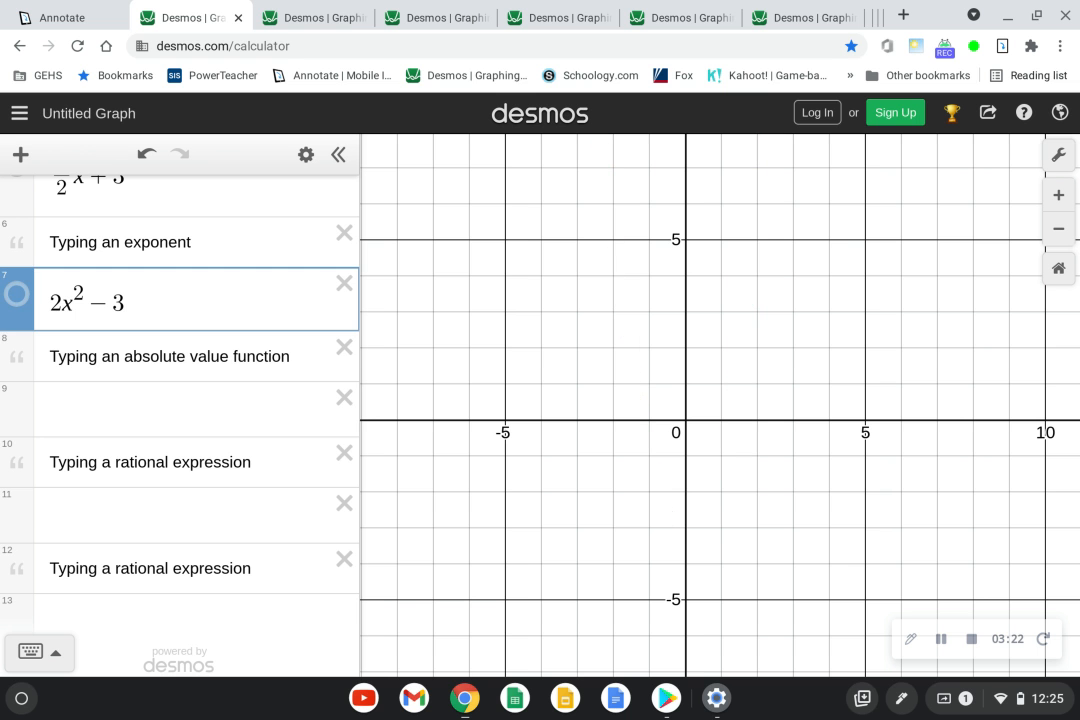
Try the form abs(x − 2) in the row beneath the "Typing an absolute value function" note, and clear the entry
click(180, 409)
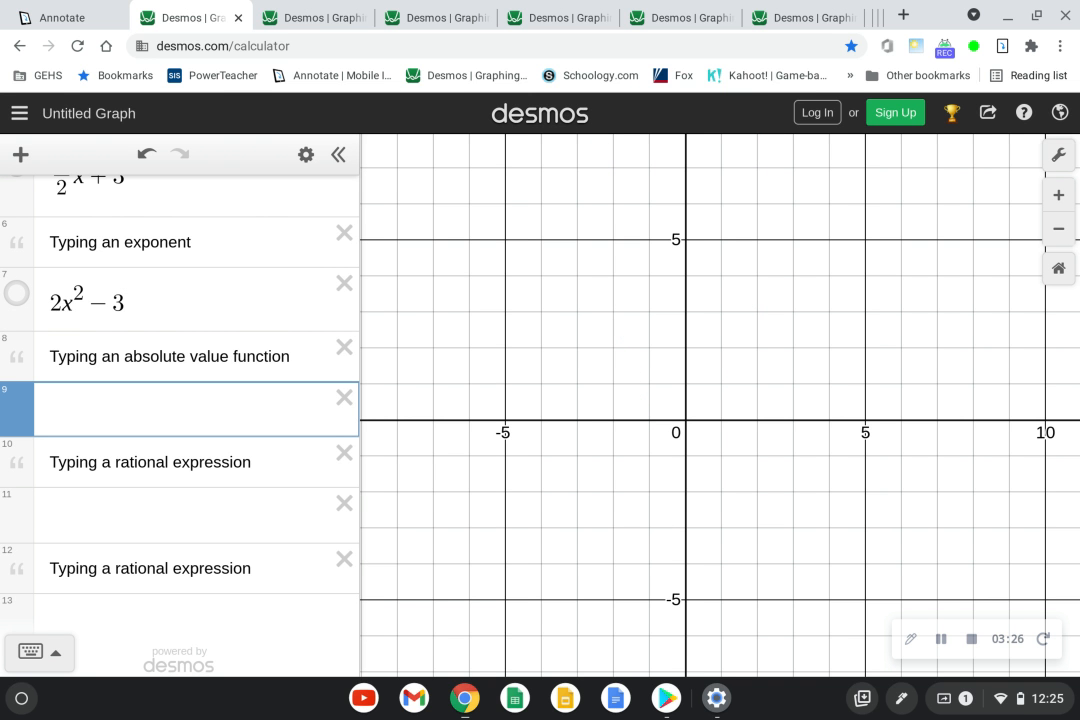
text(ab)
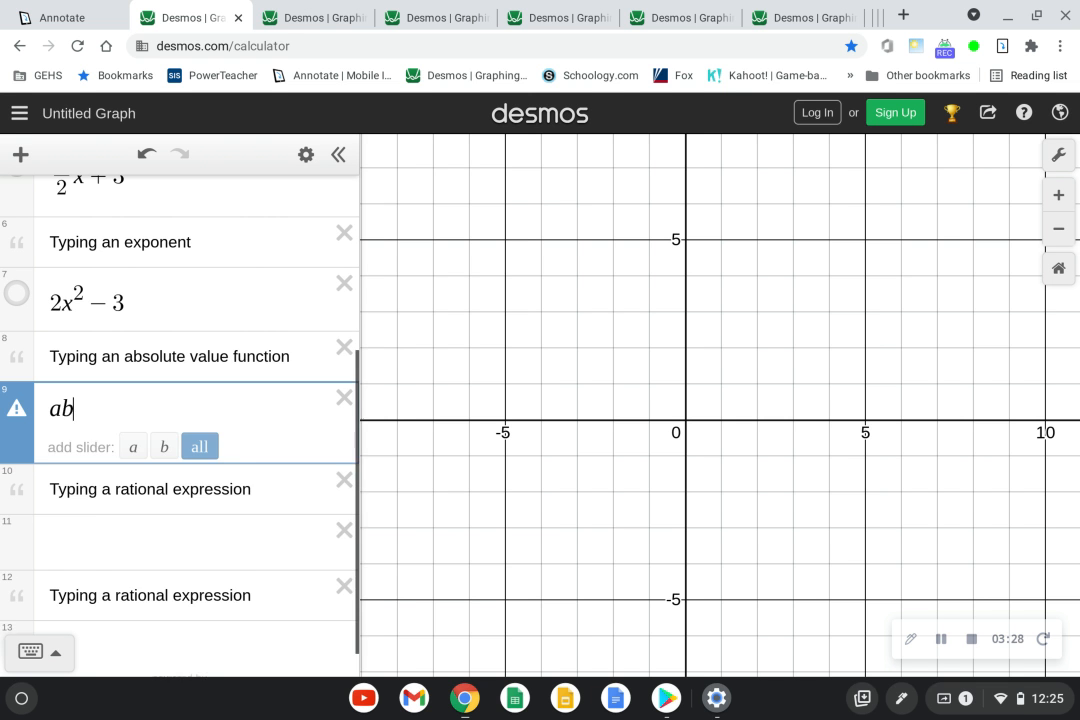
text(s()
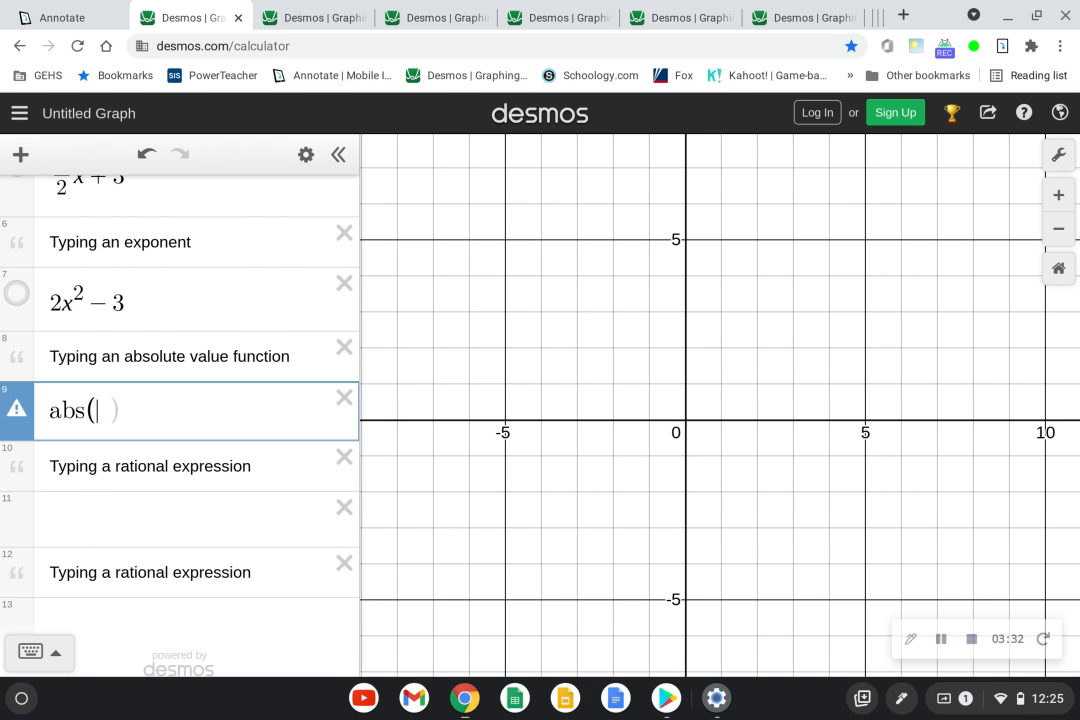
text(x-2)
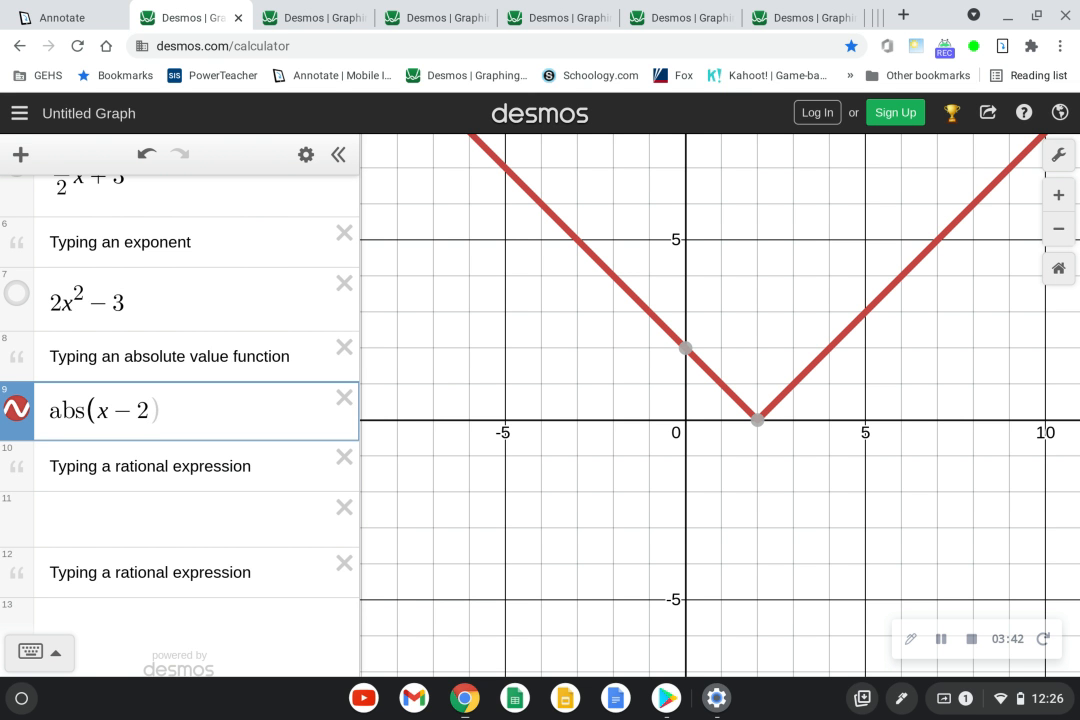
key(BackSpace)
key(BackSpace)
key(BackSpace)
key(BackSpace)
key(BackSpace)
key(BackSpace)
key(BackSpace)
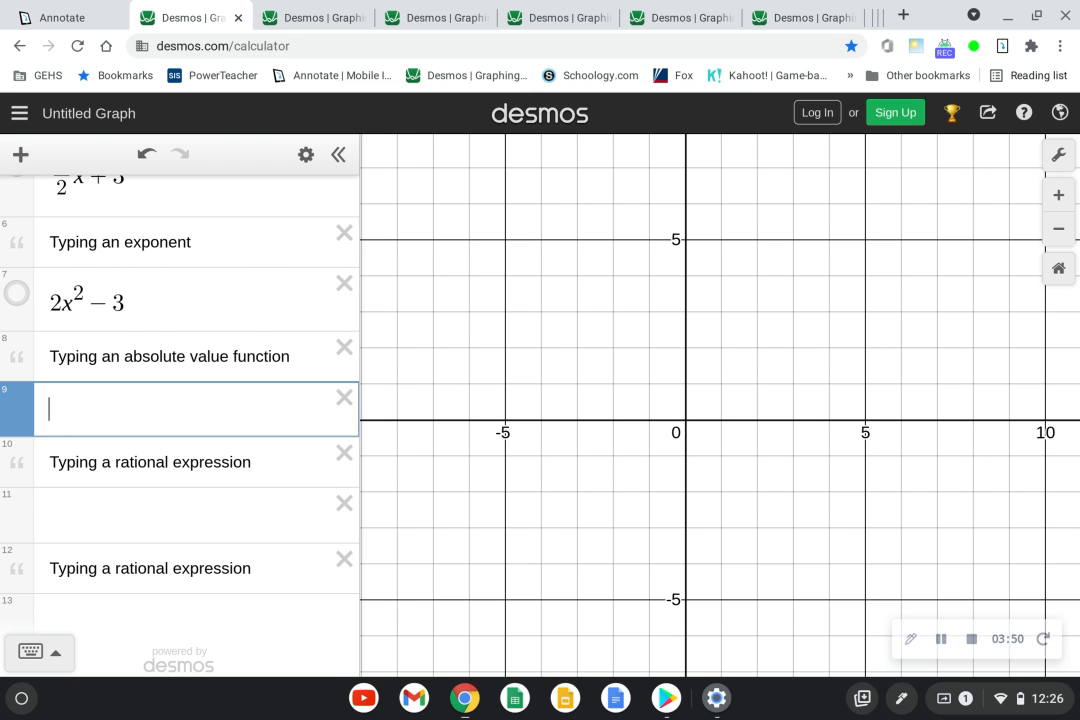
Show the on-screen math keypad and enter |x − 3| + 1 with absolute value bars in the empty absolute value row
click(39, 653)
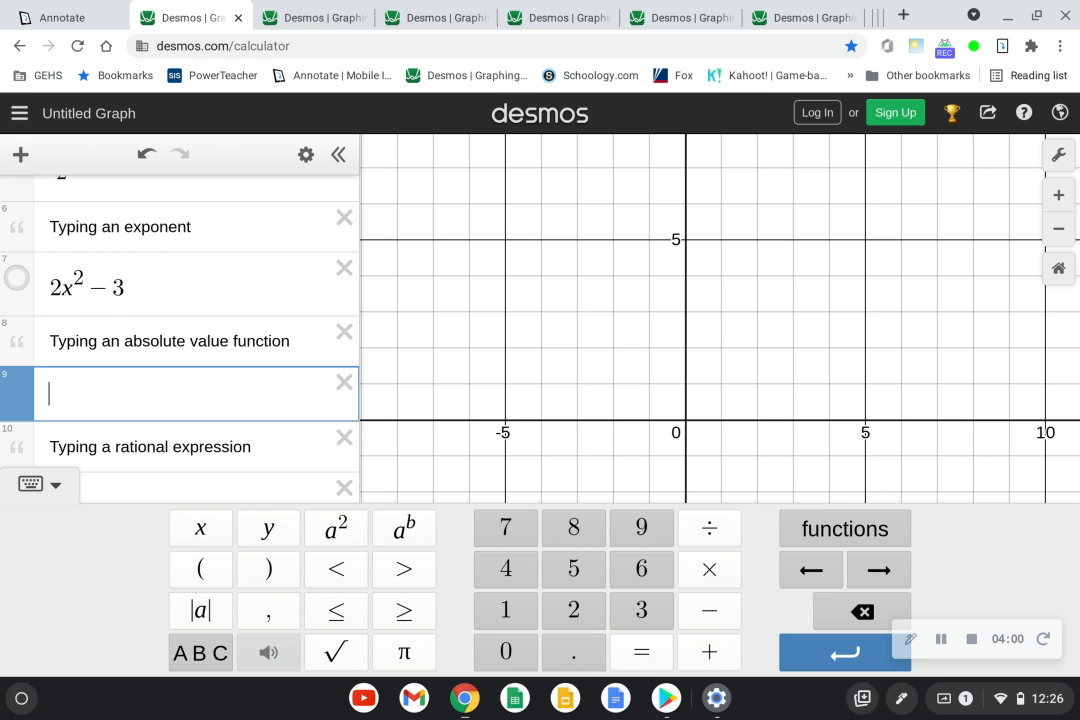
text(||)
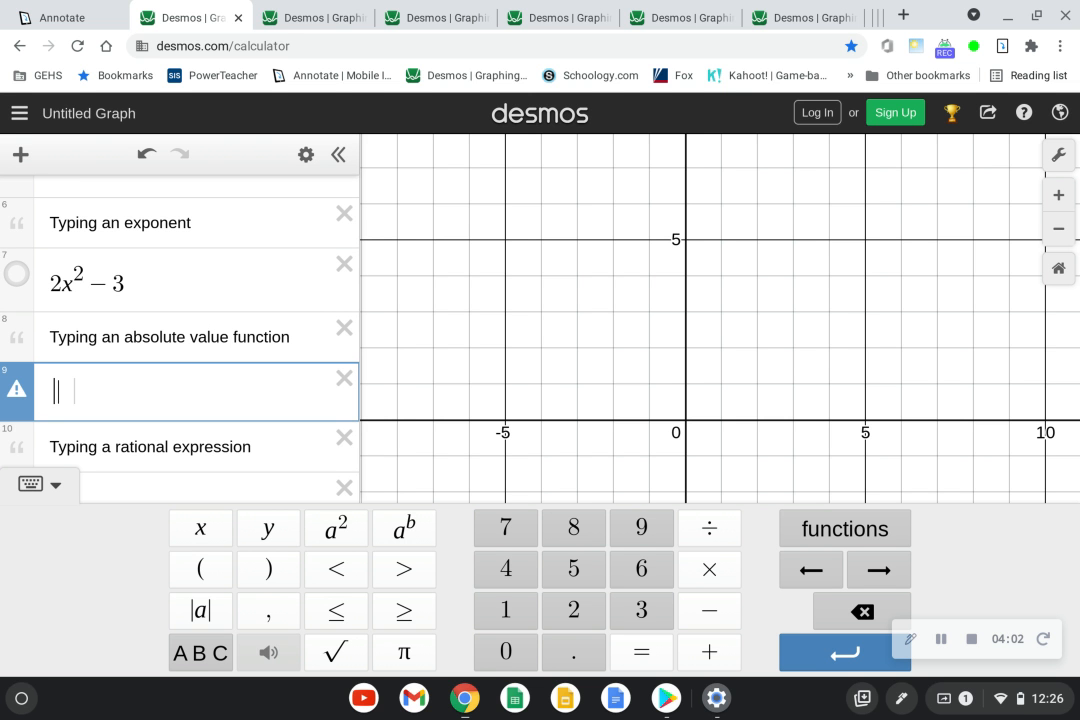
text(x-3)
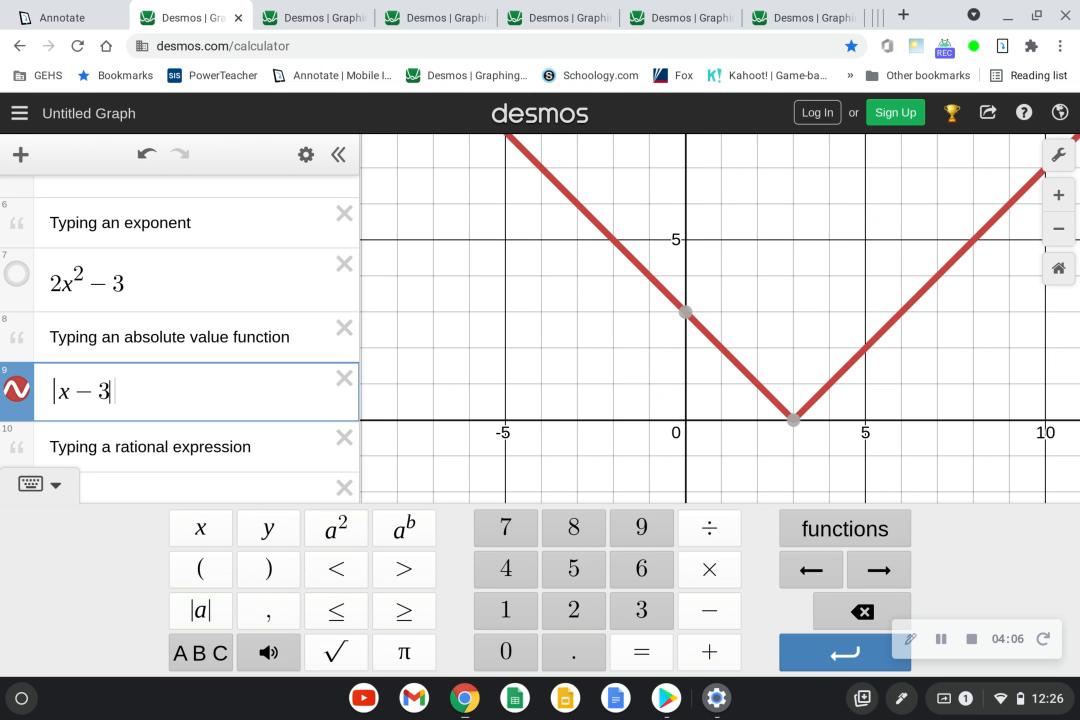
key(Right)
text(=)
key(BackSpace)
text(+1)
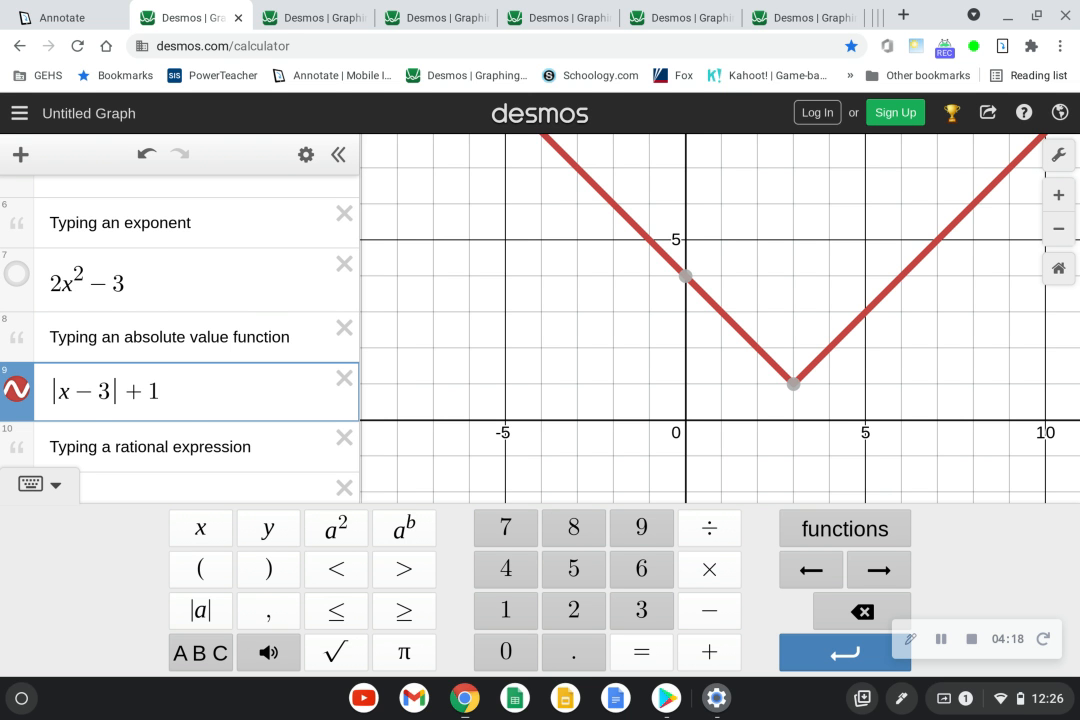
Enter the rational expression (x + 4)/(x − 3) in the empty row beneath the first "Typing a rational expression" note
scroll(180, 330, down, 2)
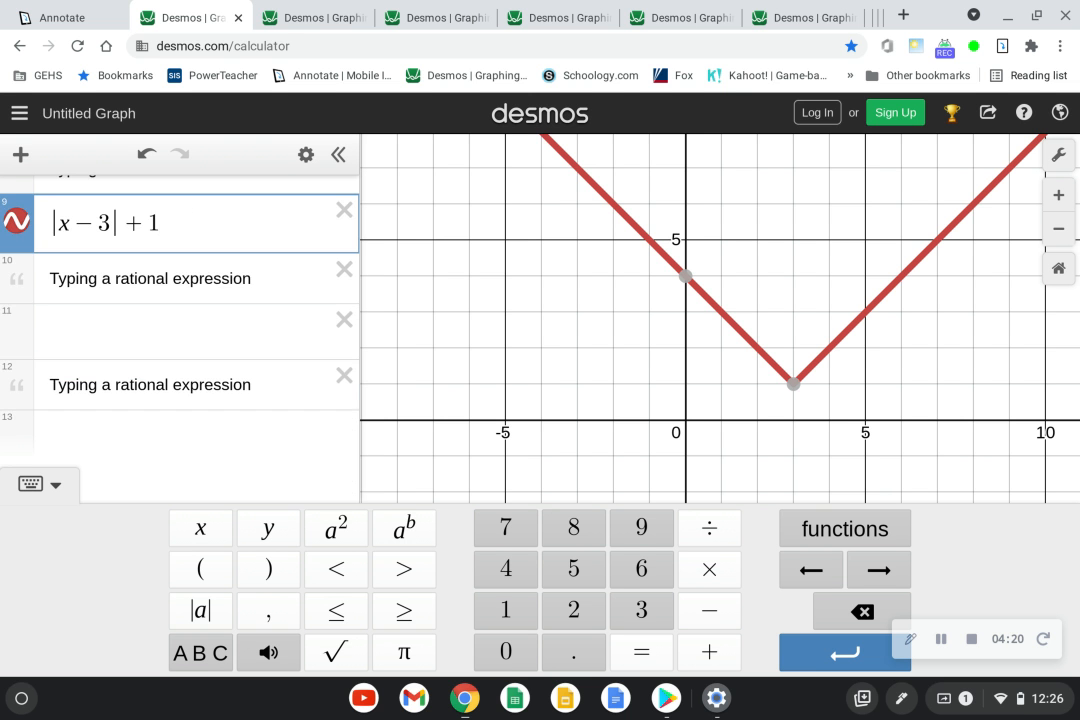
key(Down)
key(Down)
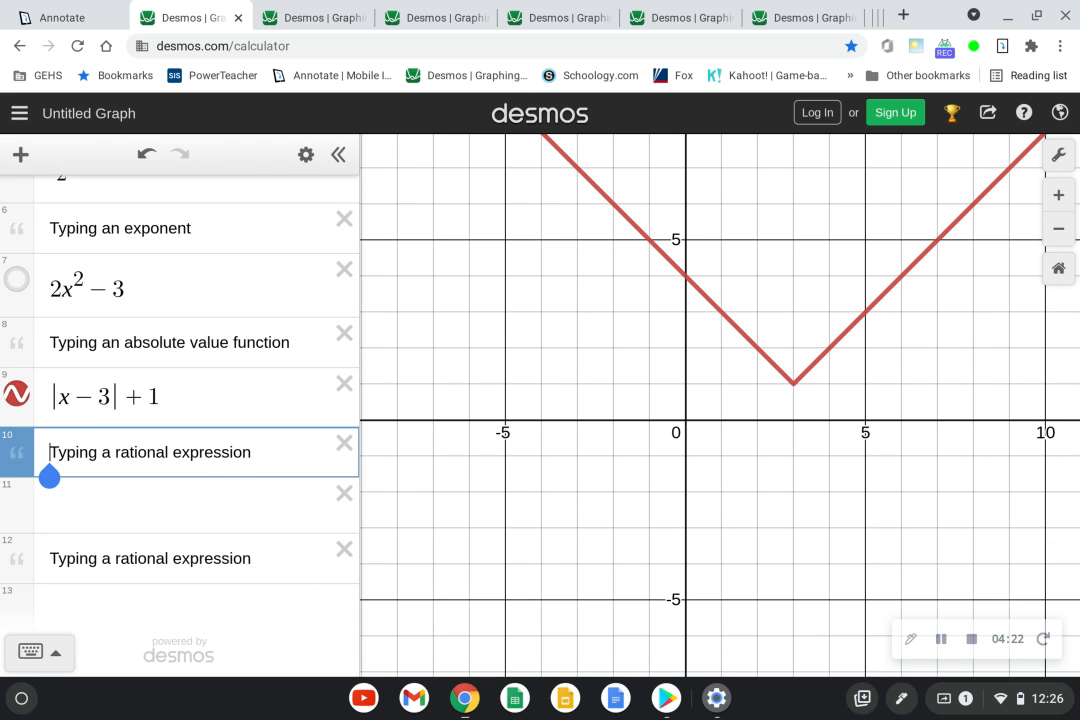
click(180, 506)
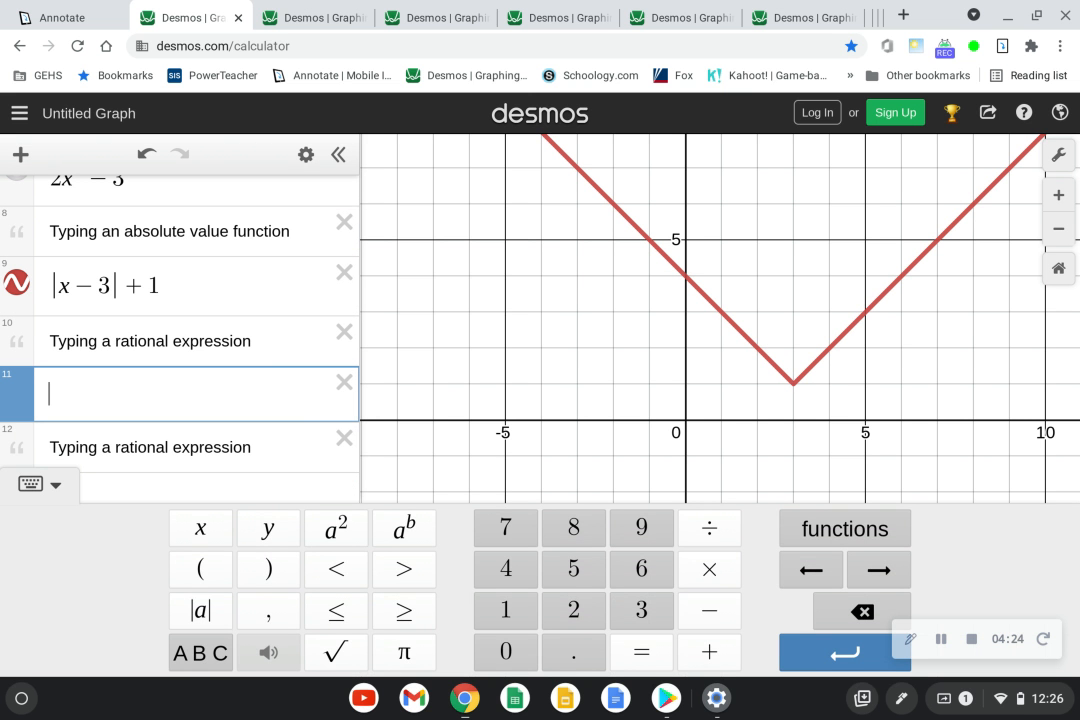
text(()
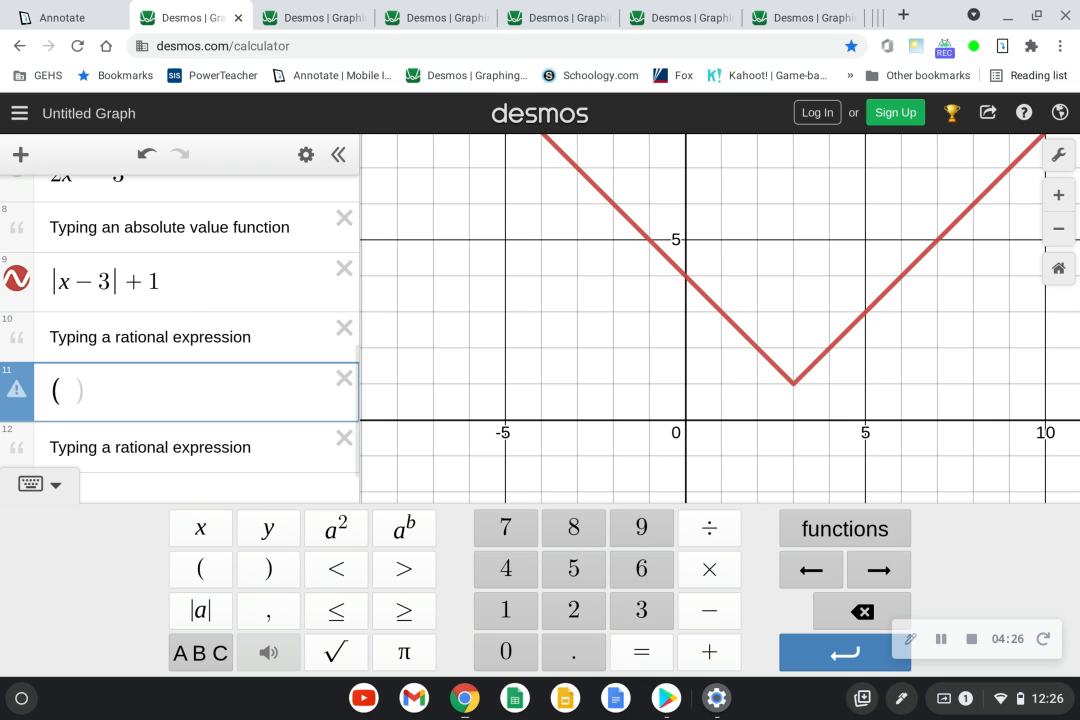
text(x+4))
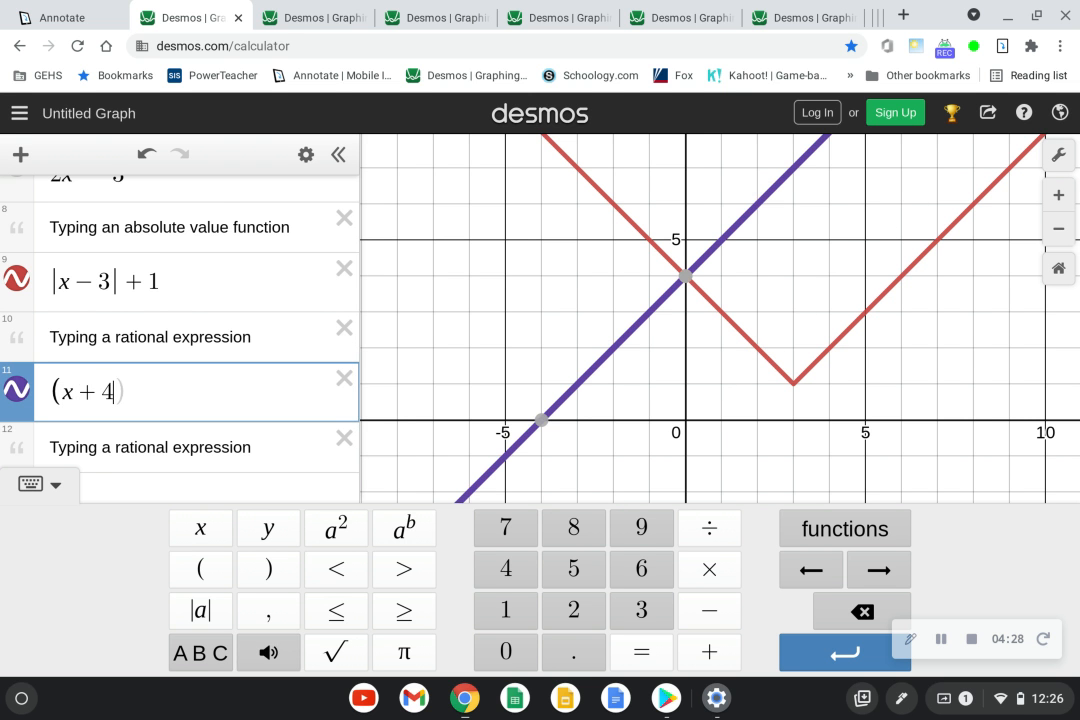
text(/)
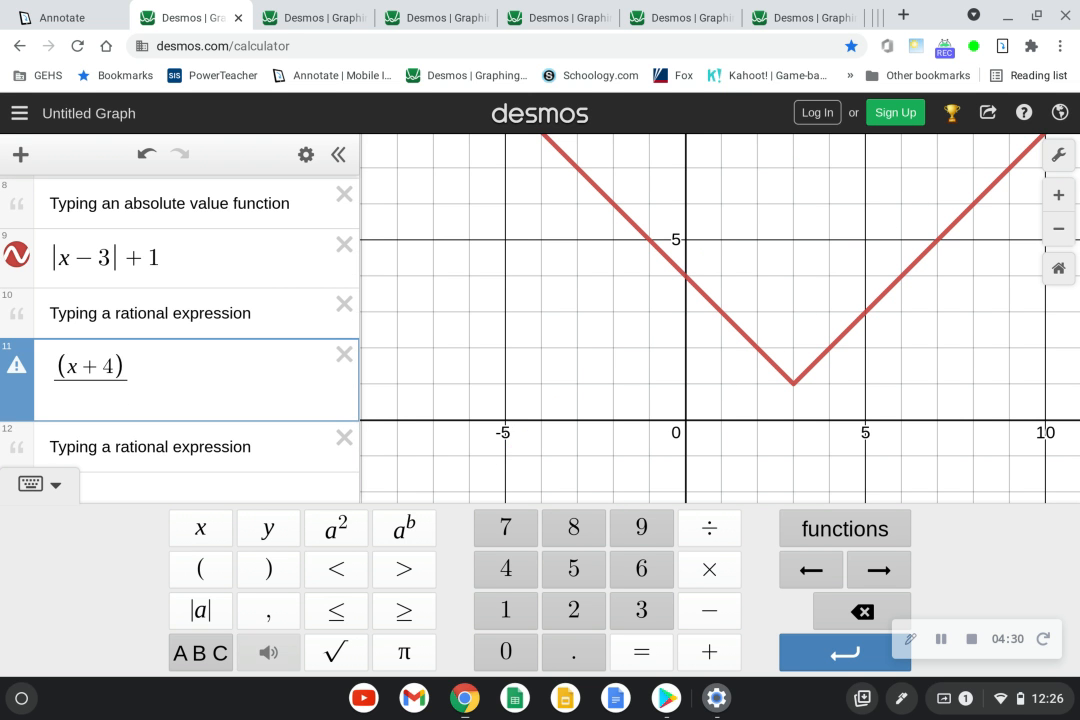
text((x-)
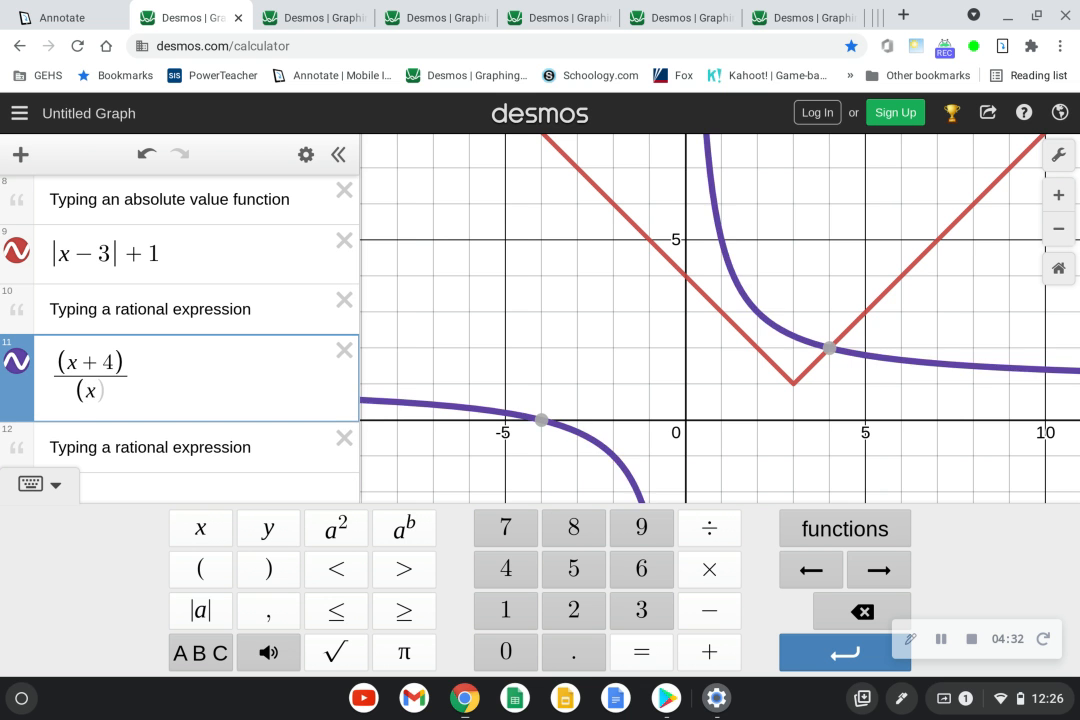
text(3)
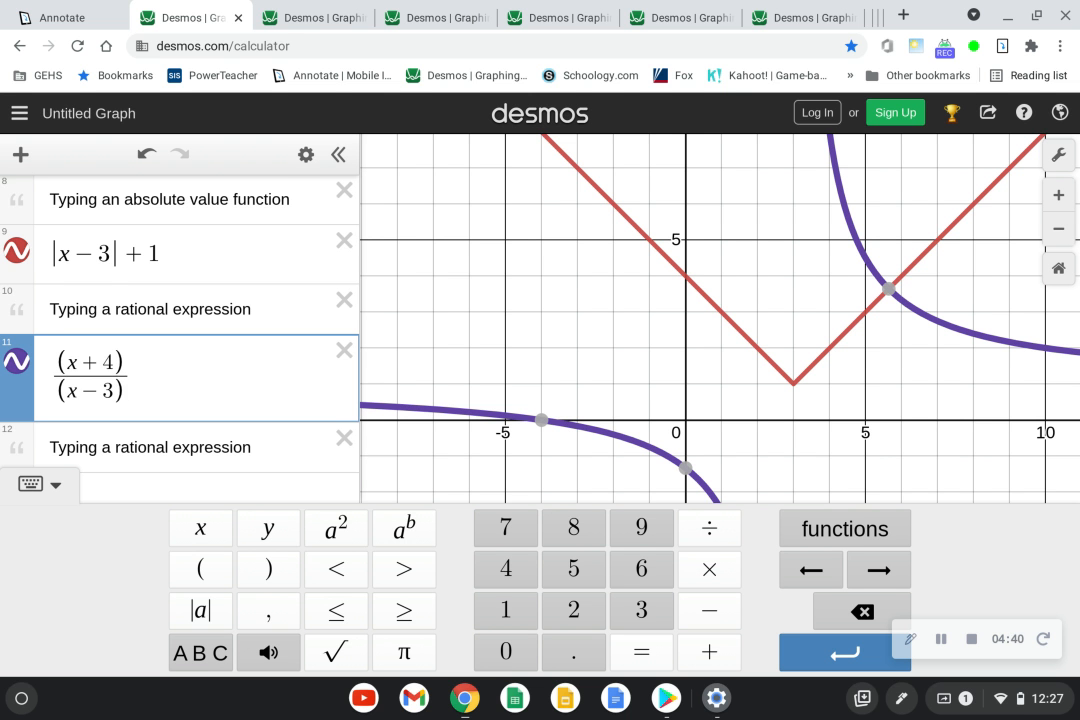
Close the on-screen math keypad and hide the graphs of |x − 3| + 1 and (x + 4)/(x − 3)
scroll(180, 300, down, 1)
scroll(180, 300, up, 3)
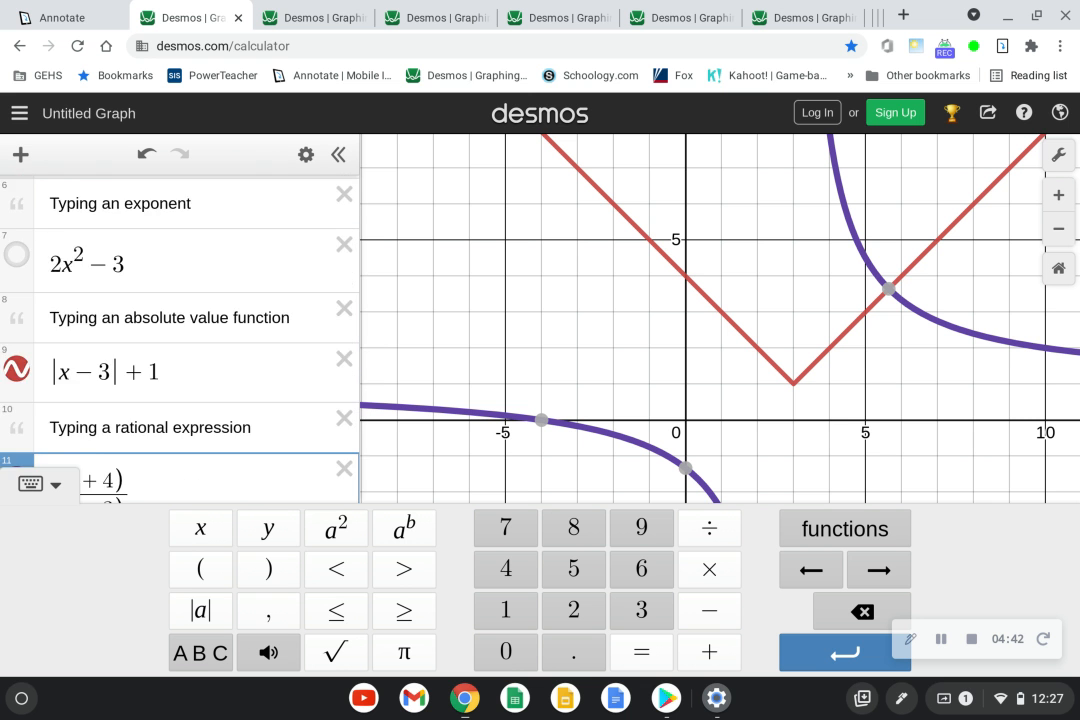
scroll(180, 320, down, 1)
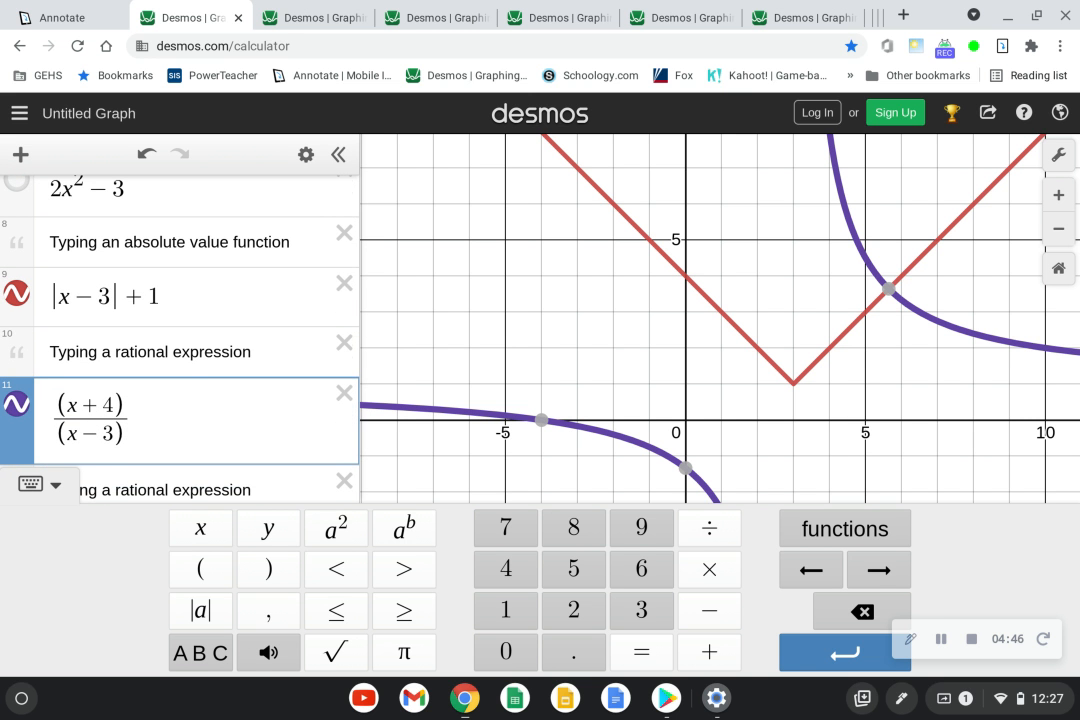
click(40, 485)
click(16, 362)
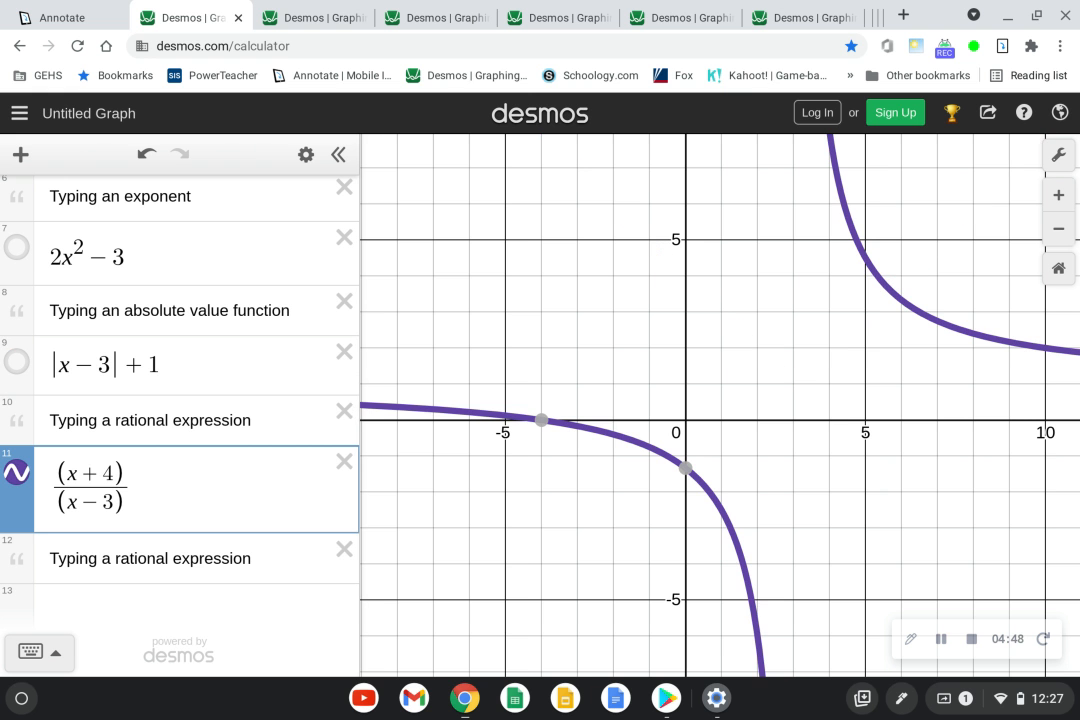
click(16, 472)
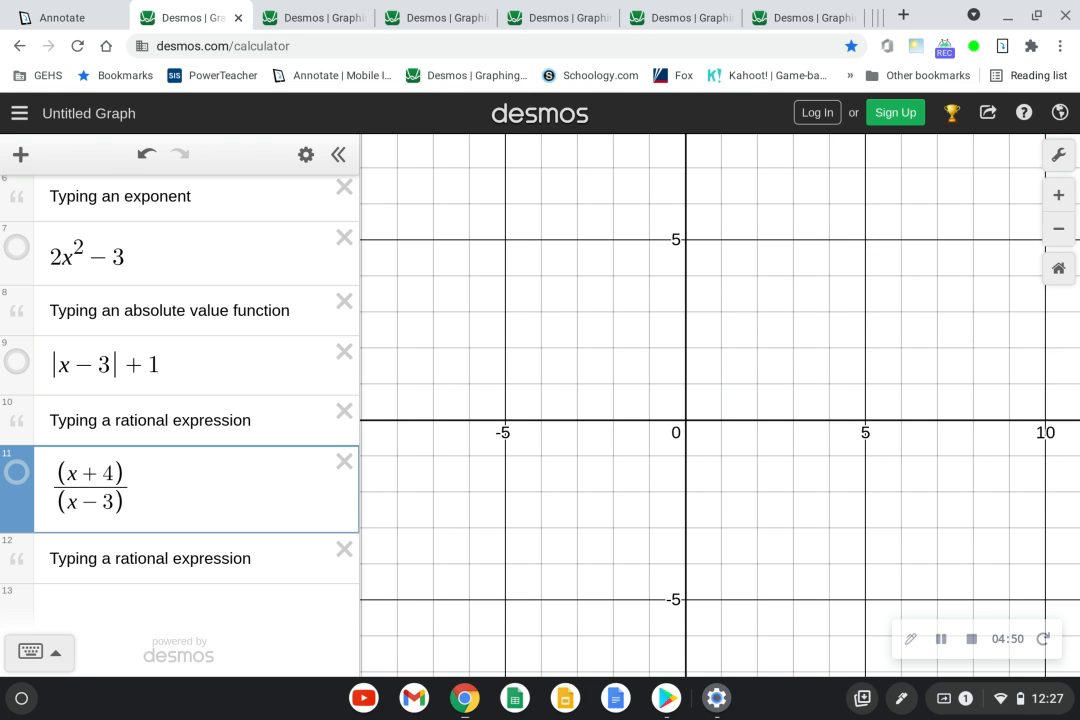
View Ex. 1 on page 2 of the Annotate notes, and switch to the Desmos graph labelled Ex. 1
click(62, 18)
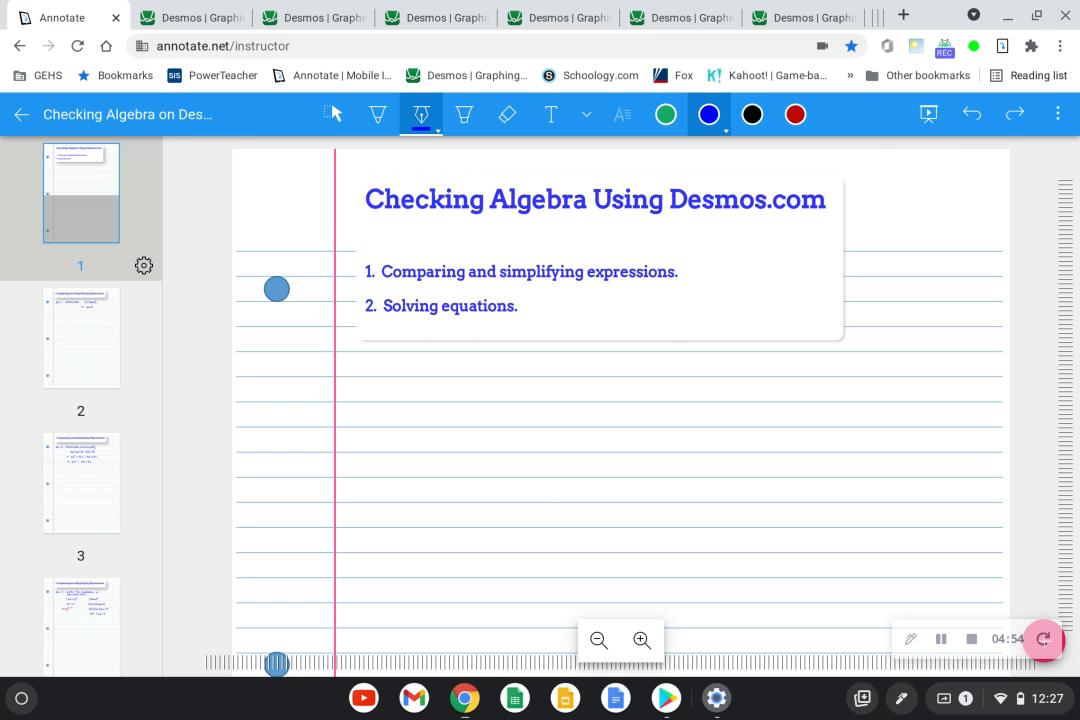
click(81, 339)
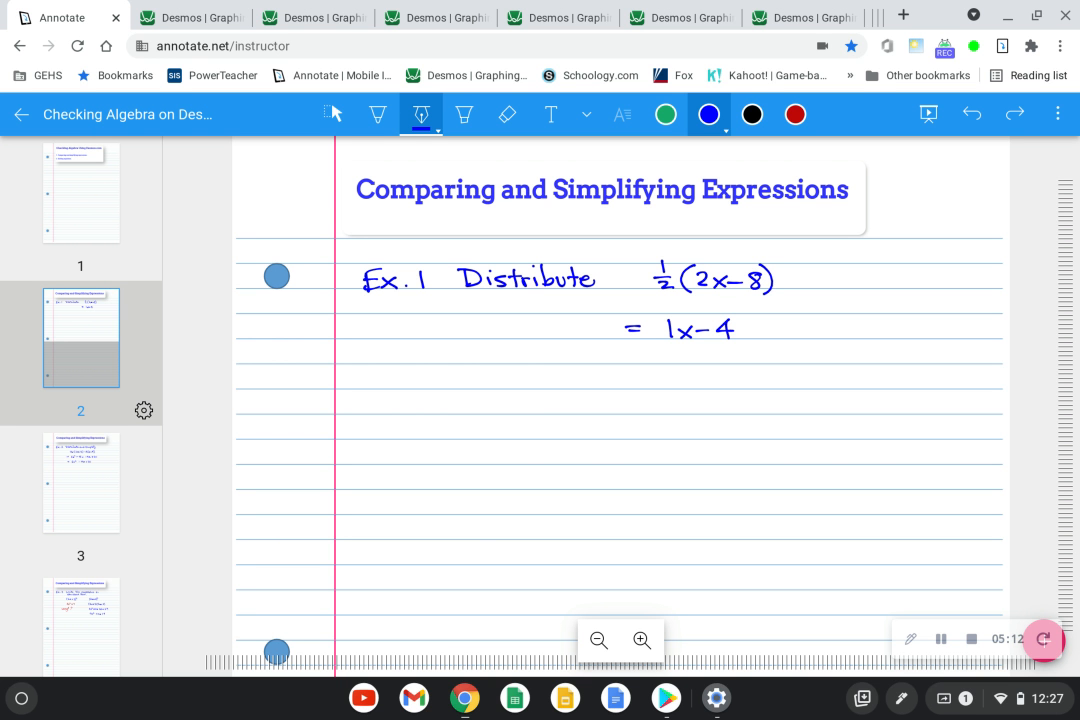
click(312, 18)
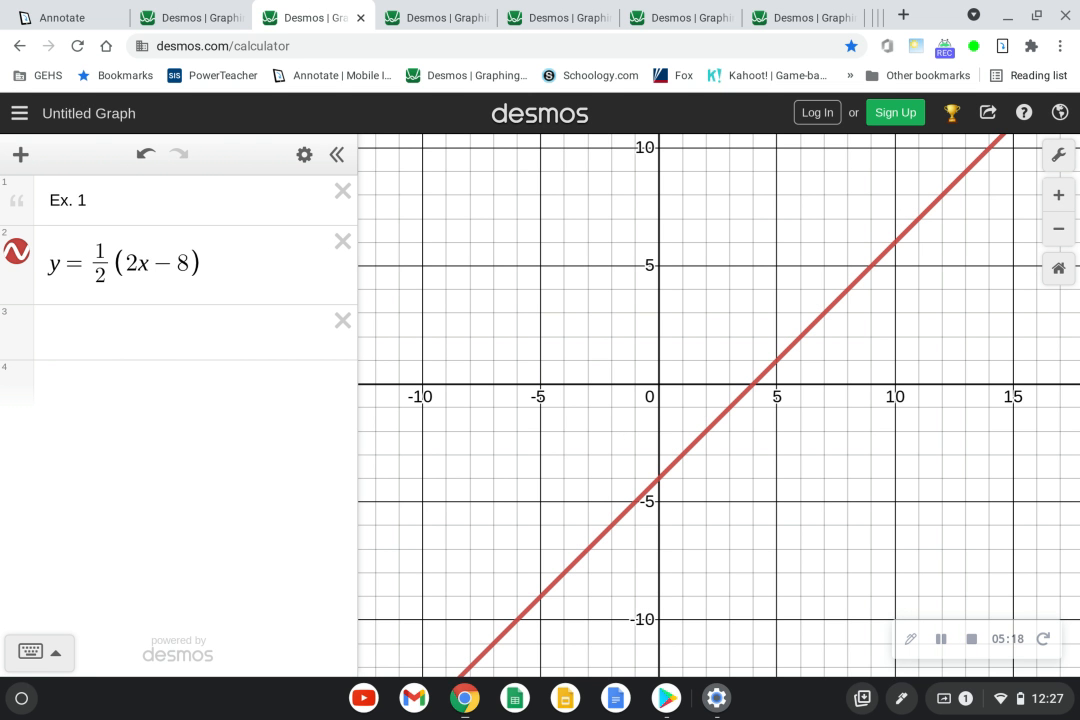
Enter 1/2(2x − 8) without "y =" beneath the existing equation, and delete the y = 1/2(2x − 8) row
click(180, 332)
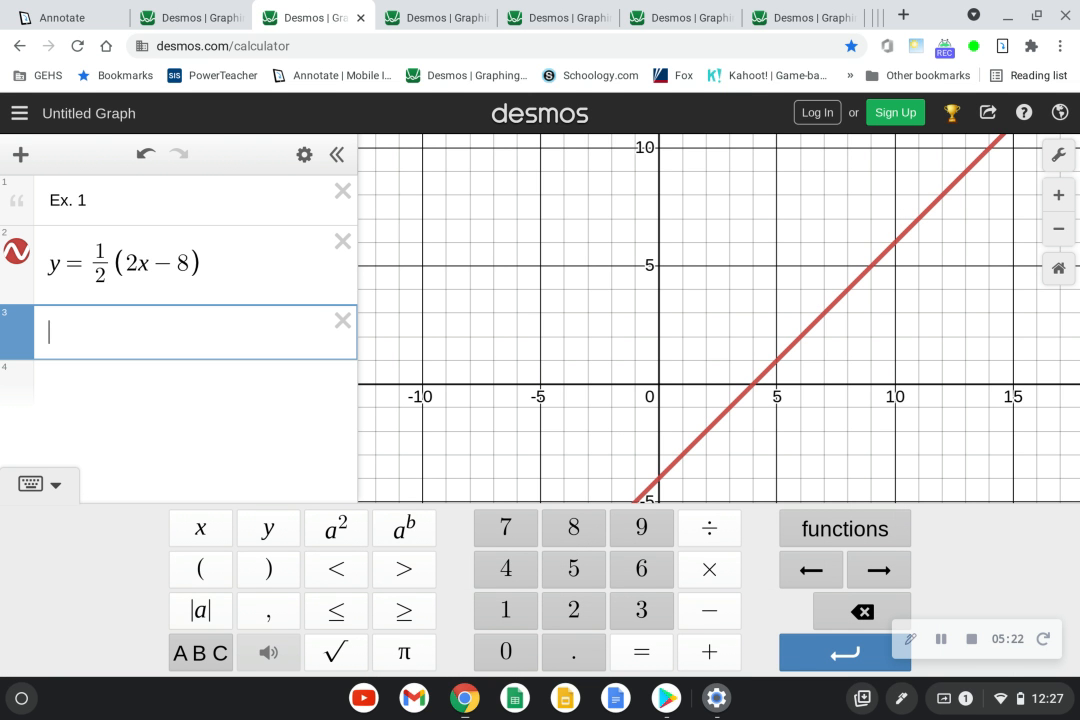
text(1/2)
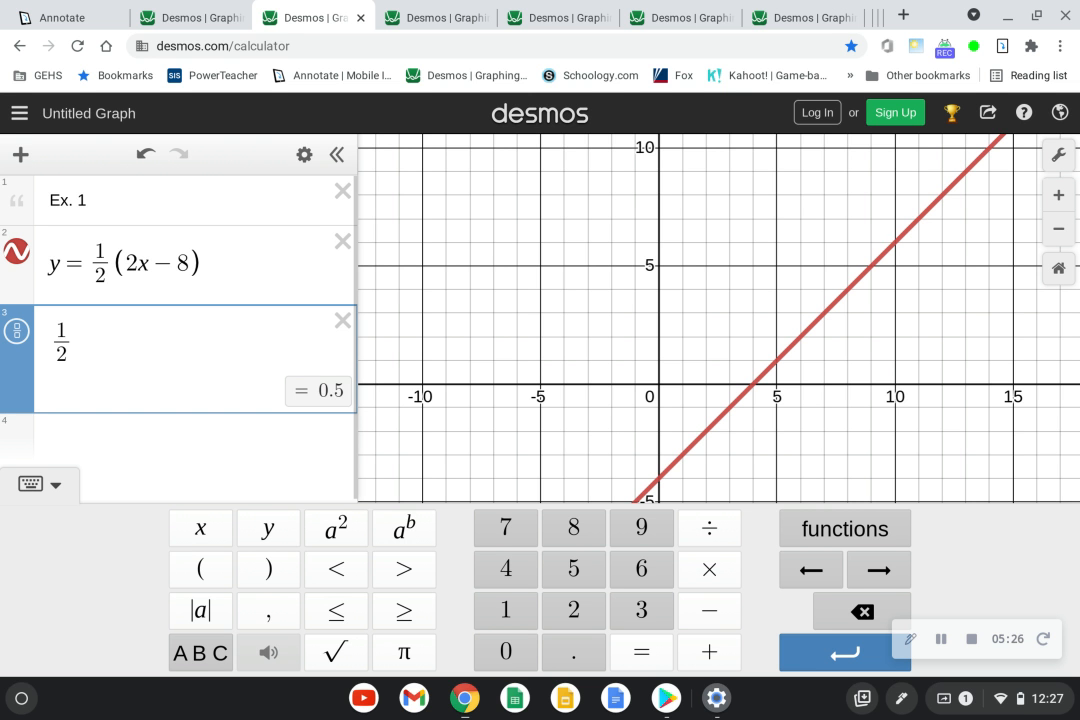
key(Right)
text(=)
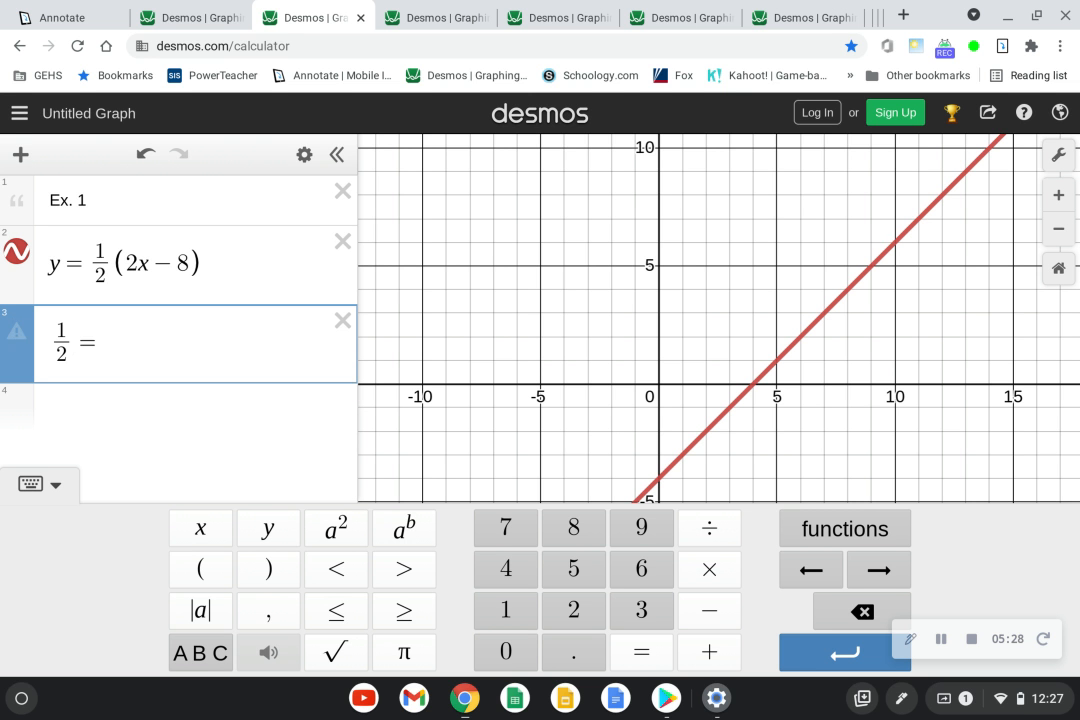
key(BackSpace)
text((2x)
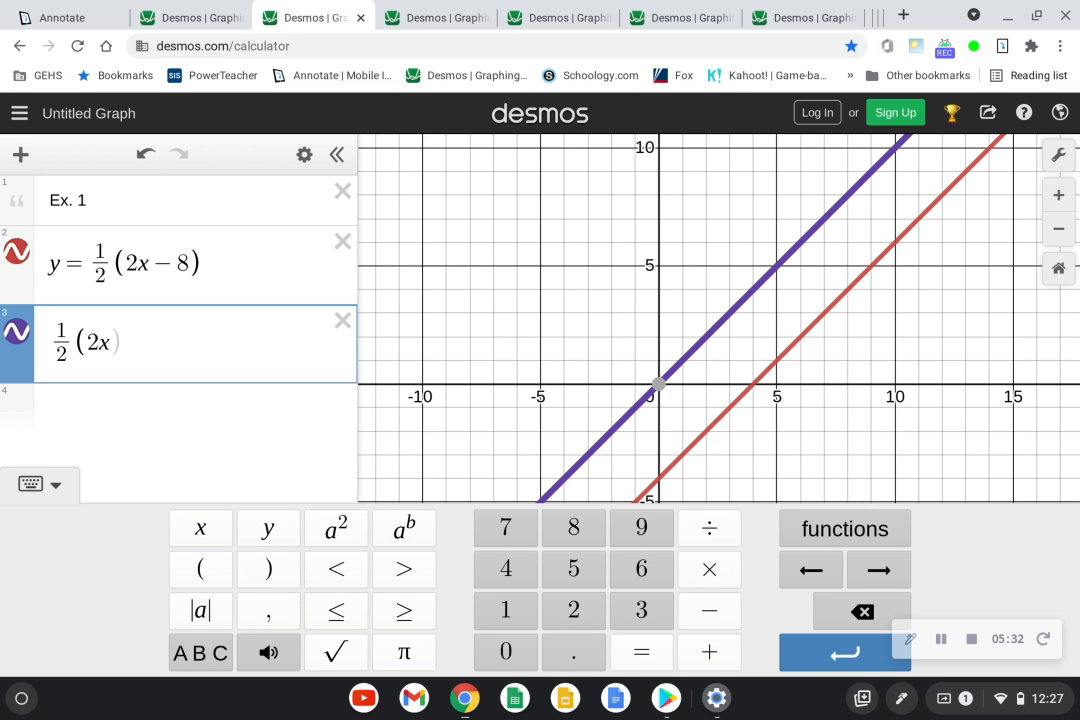
text(-8)
key(Right)
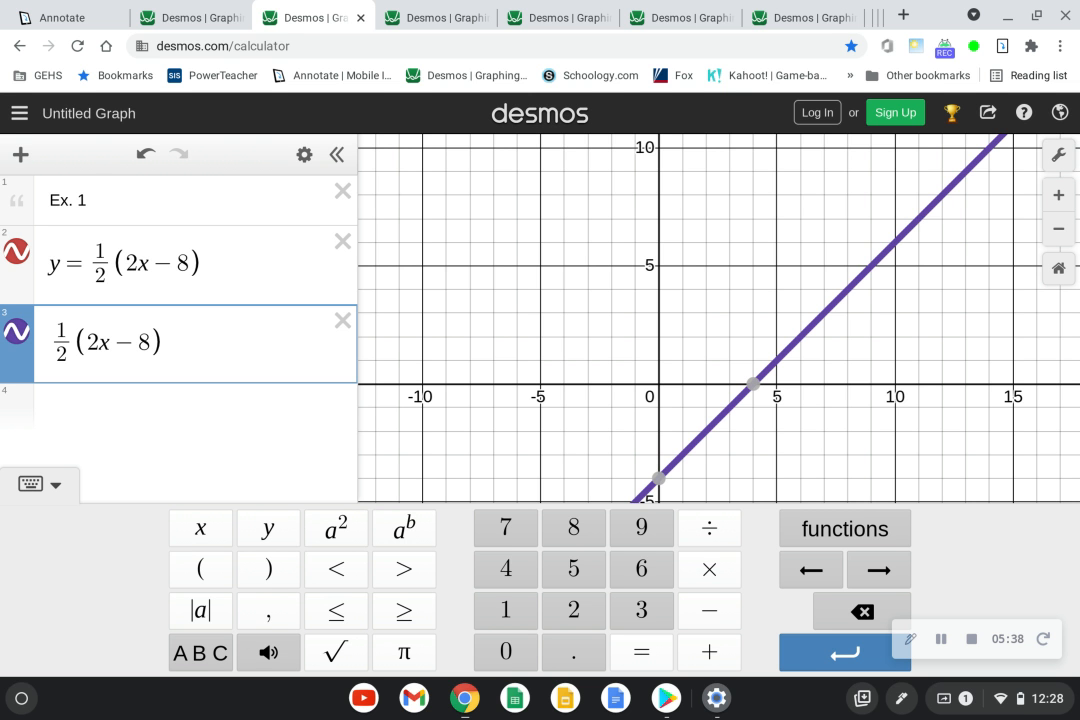
key(Return)
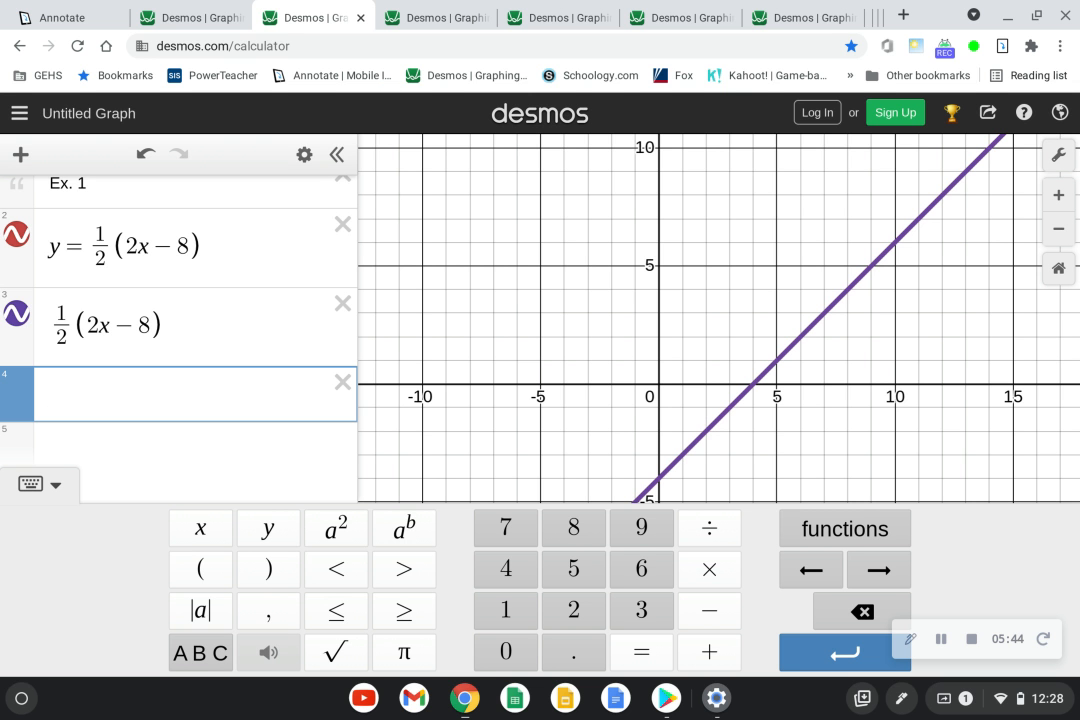
click(342, 223)
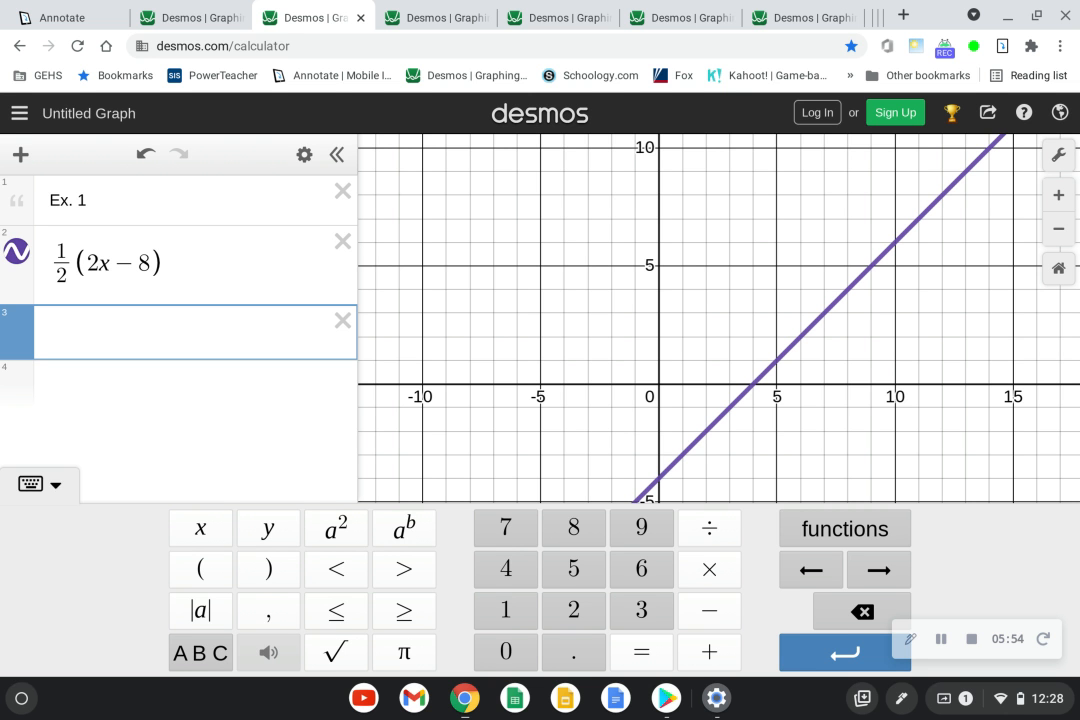
Hide the on-screen math keypad and enter the distributed form 1x − 4 in the empty row below 1/2(2x − 8)
click(40, 485)
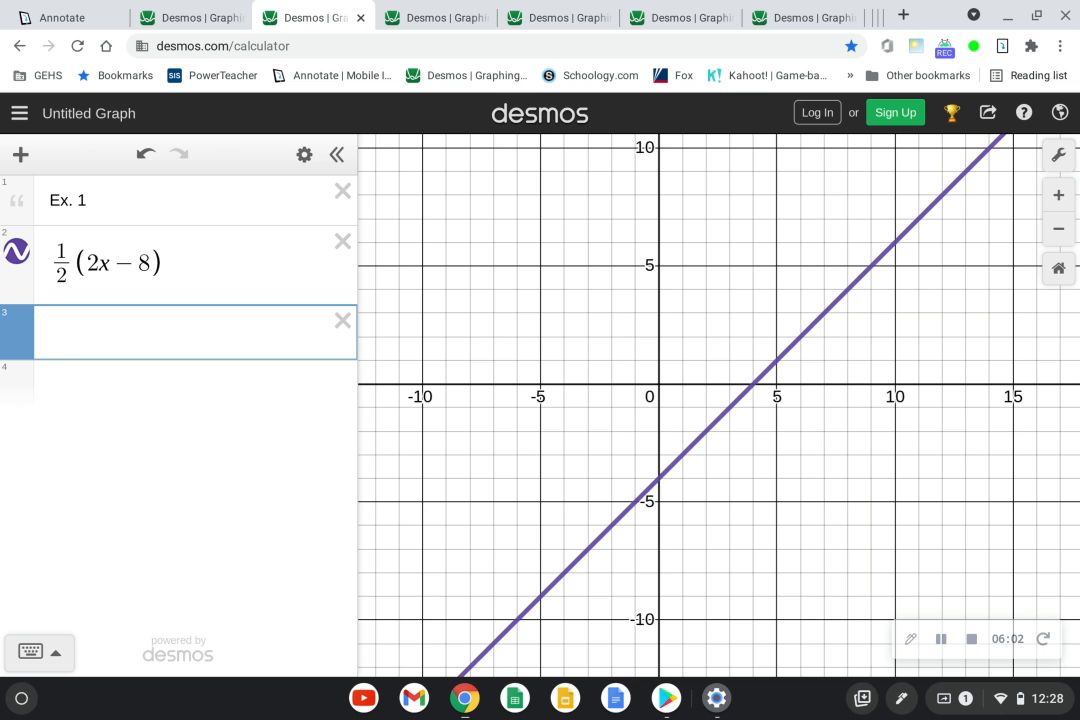
text(1x)
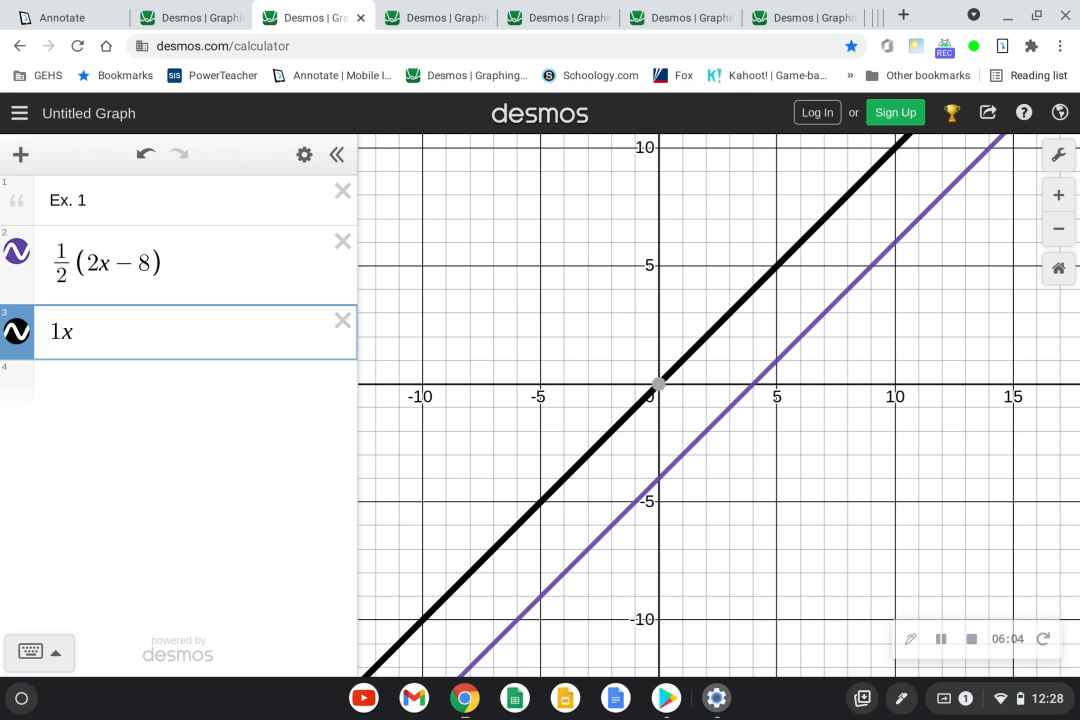
text(-4)
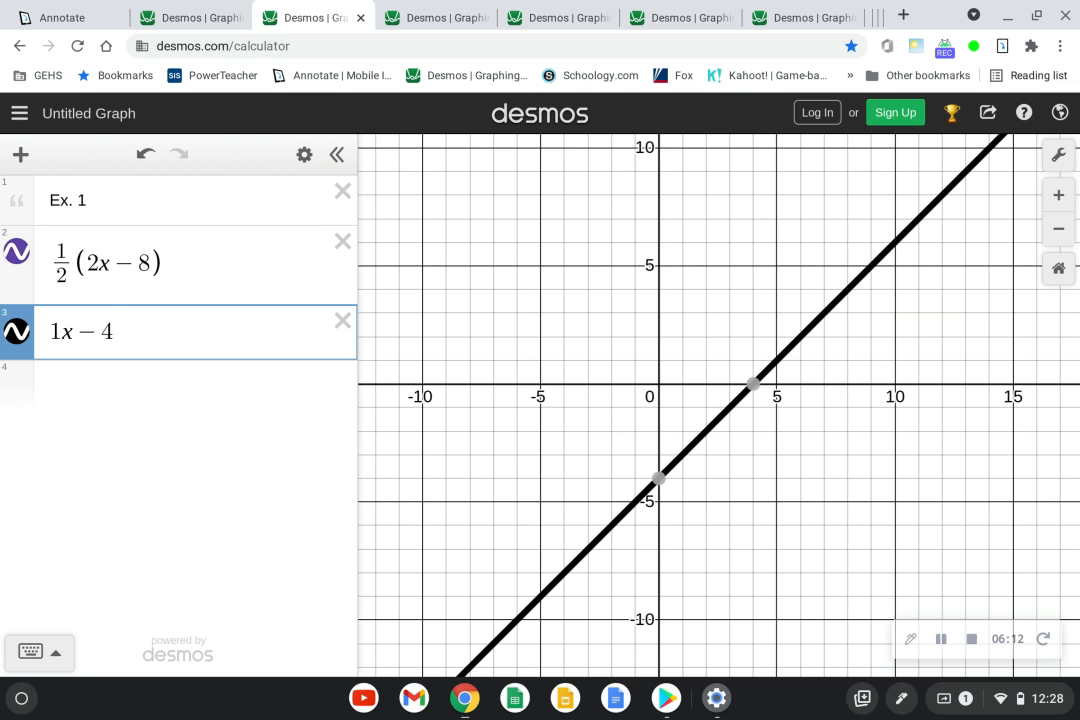
Change 1x − 4 to 1x − 8 to compare the lines, and restore the constant to 4
key(BackSpace)
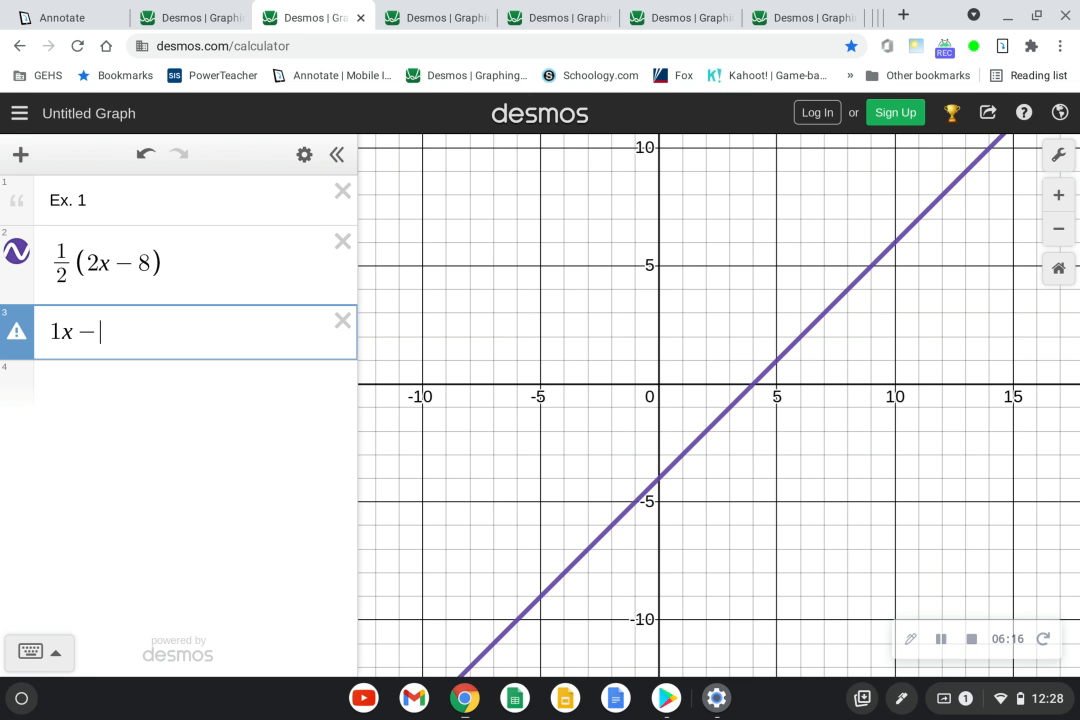
text(8)
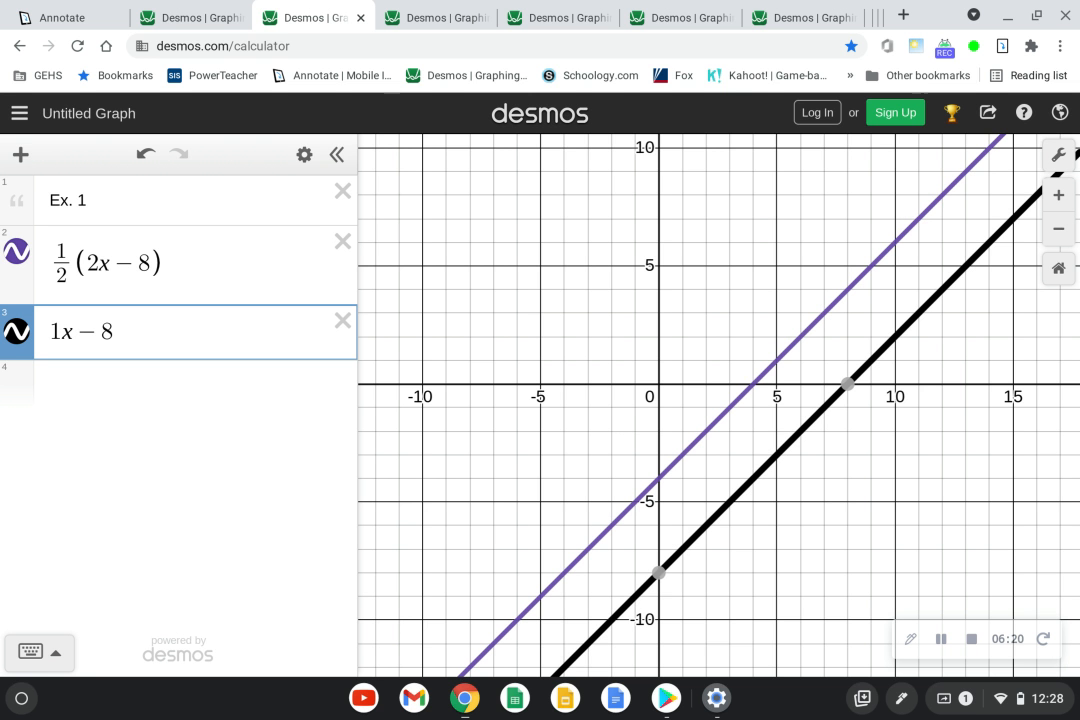
key(BackSpace)
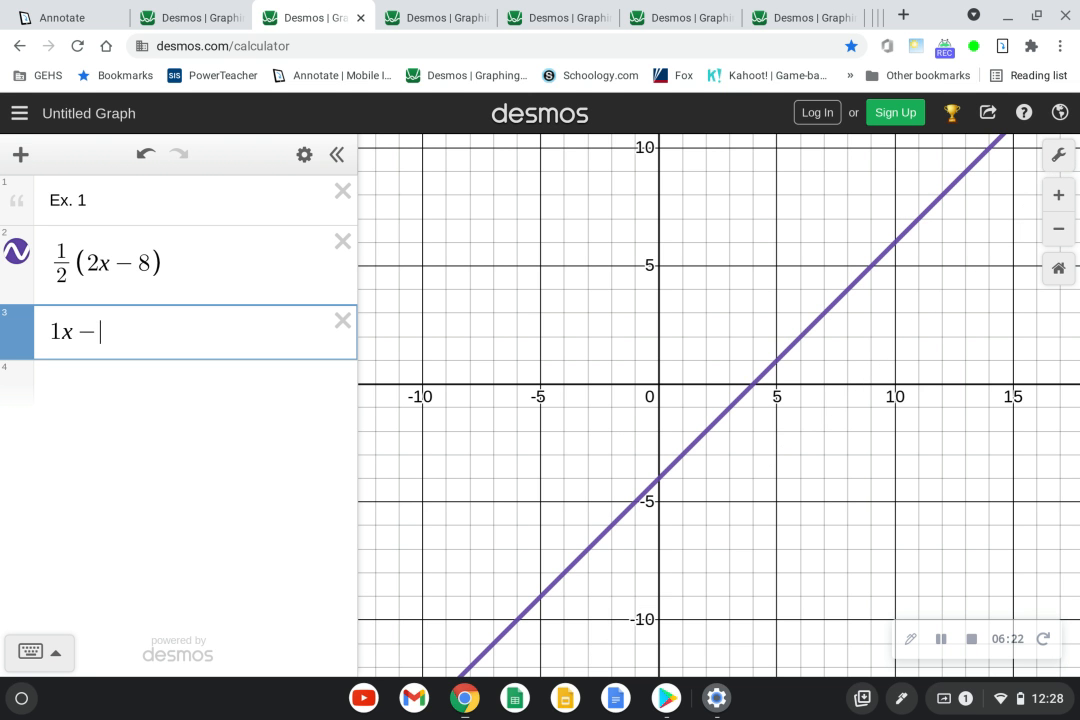
text(4)
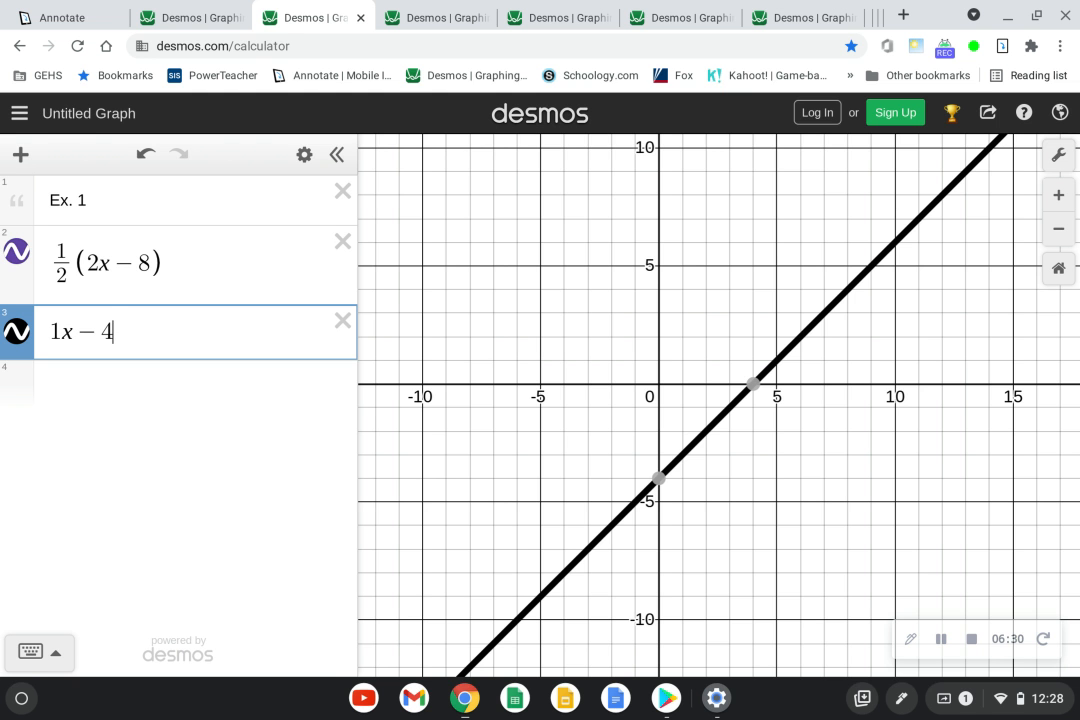
View Ex. 2 on page 3 of the Annotate notes, and switch to the Desmos graph labelled Ex. 2
click(62, 18)
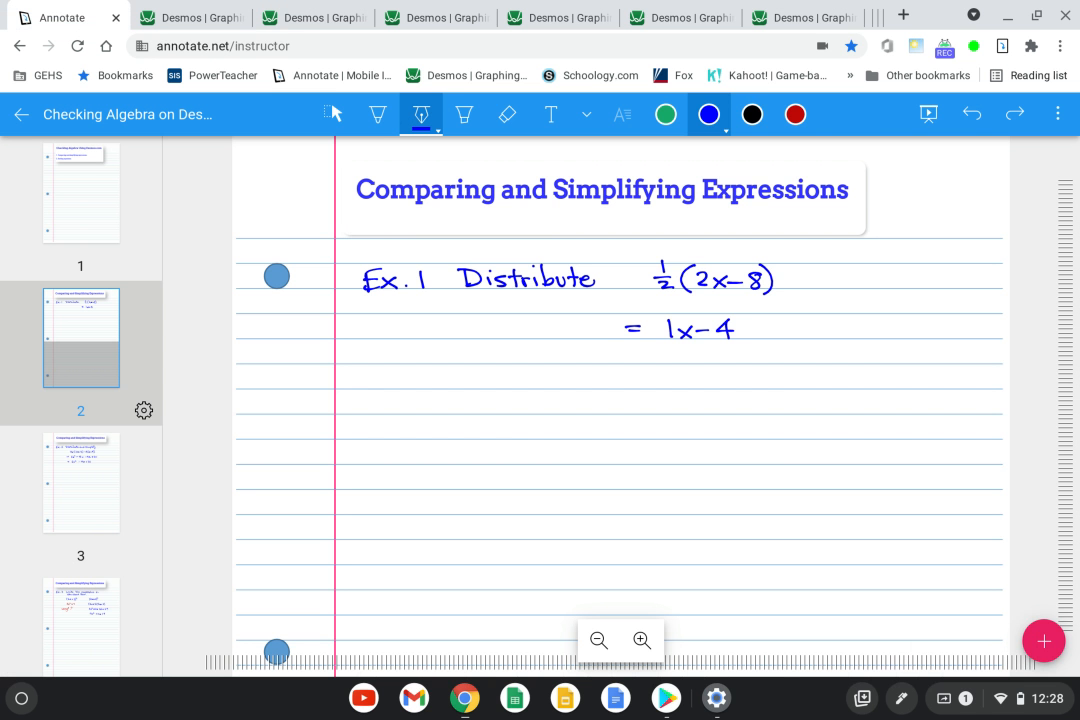
click(81, 483)
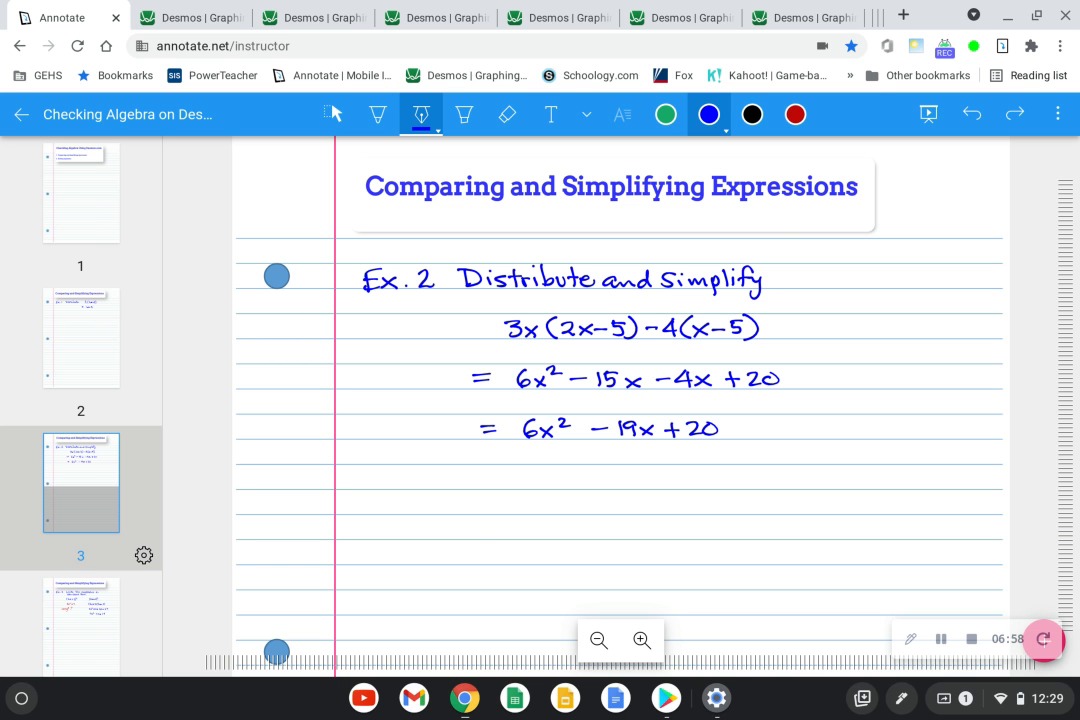
click(430, 18)
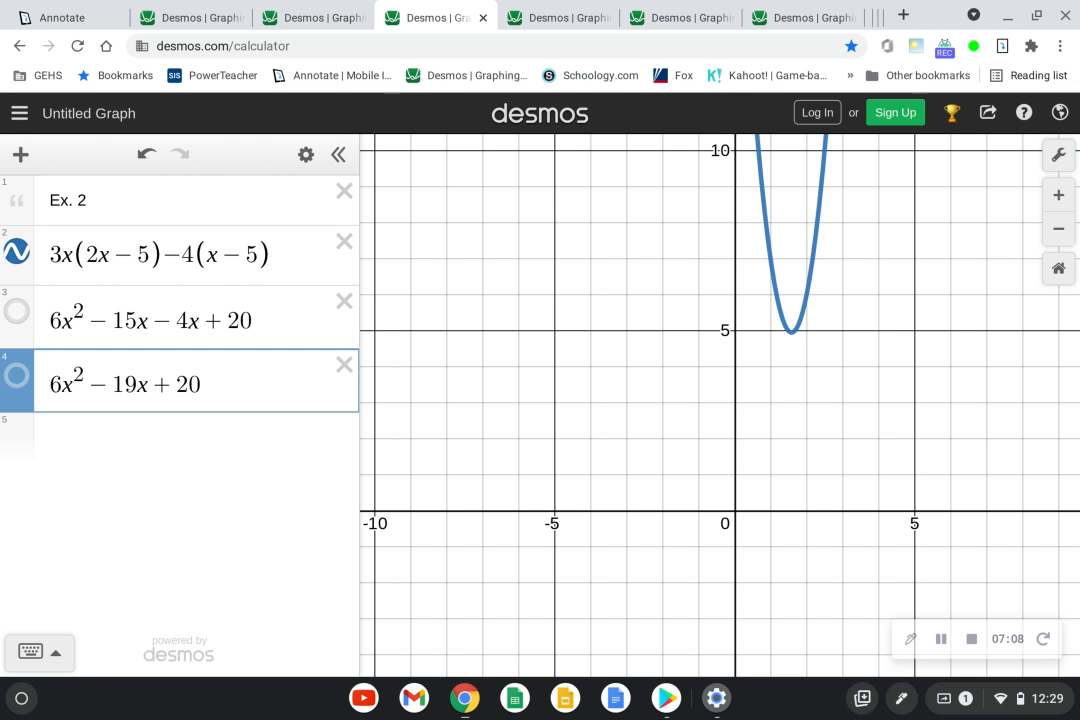
Show the graphs of 6x^2 − 15x − 4x + 20 and 6x^2 − 19x + 20 to compare them with the original expression, and hide both again
click(16, 311)
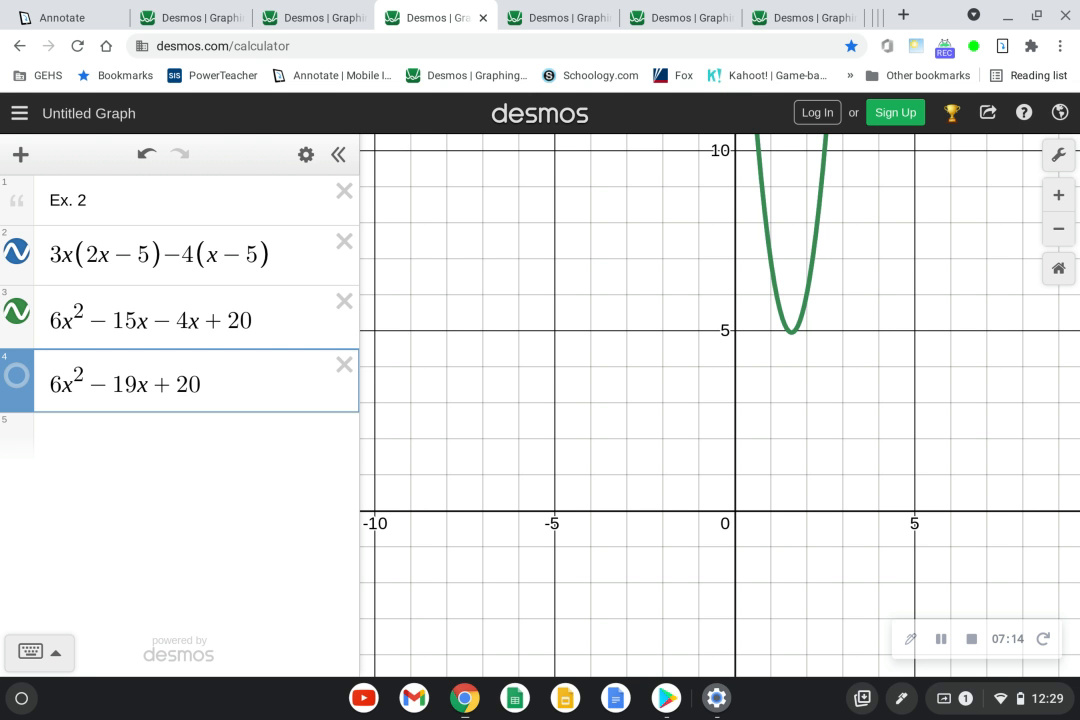
click(16, 376)
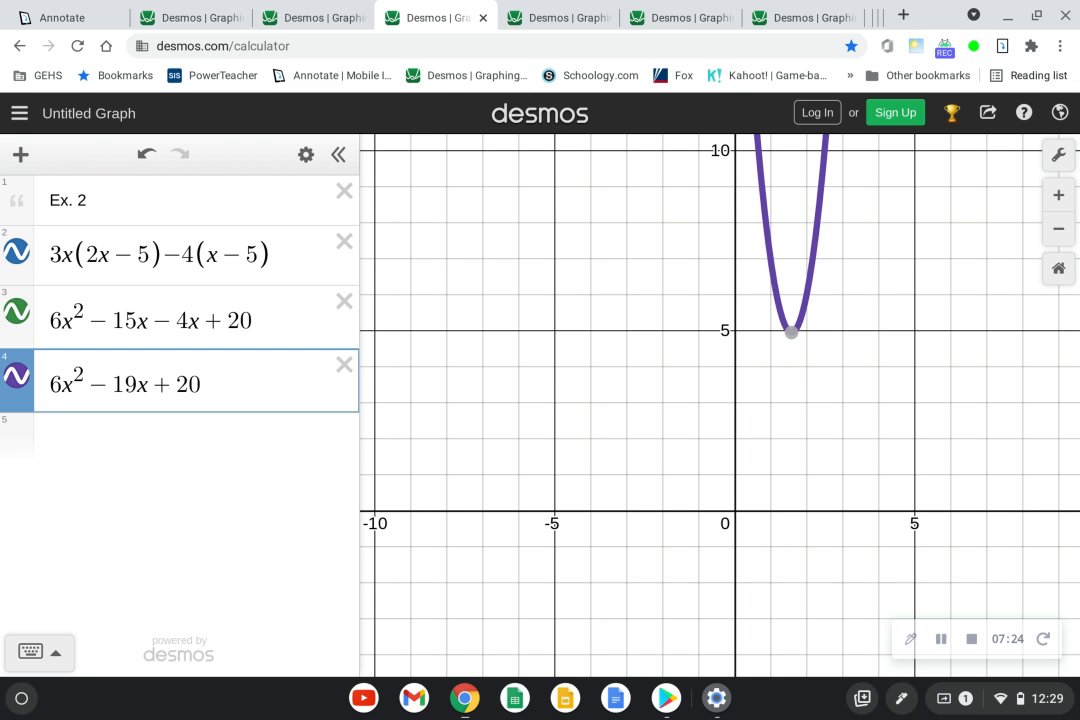
click(16, 311)
click(16, 375)
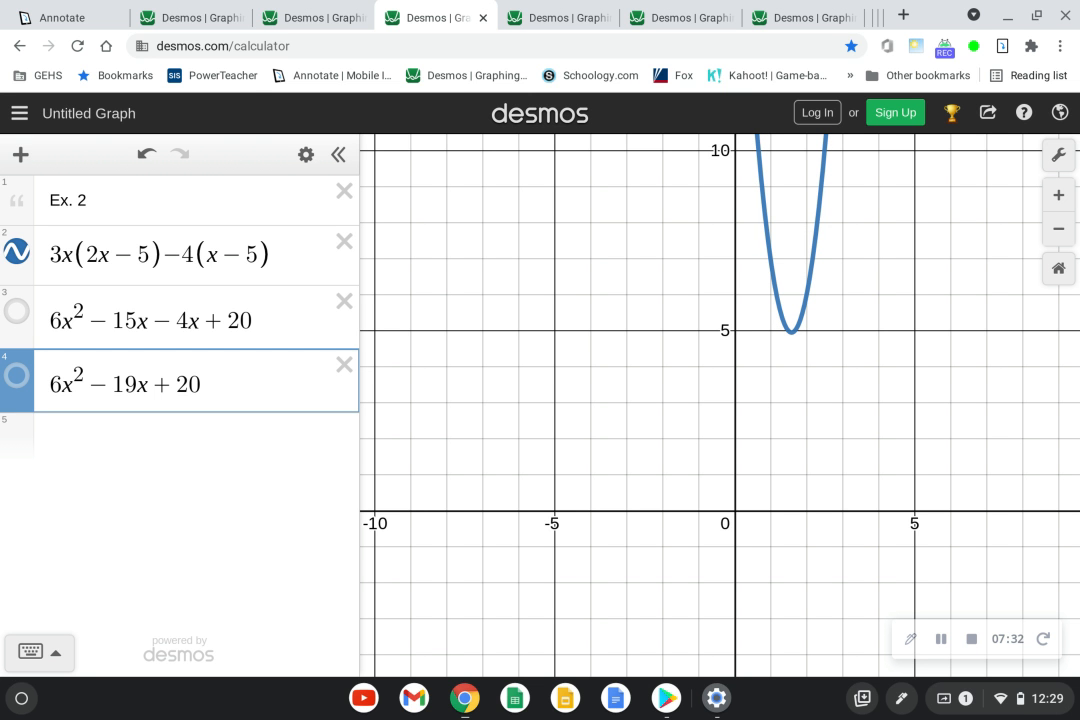
Show the graphs of 6x^2 − 19x + 20 and 6x^2 − 15x − 4x + 20 again alongside the original expression
click(16, 375)
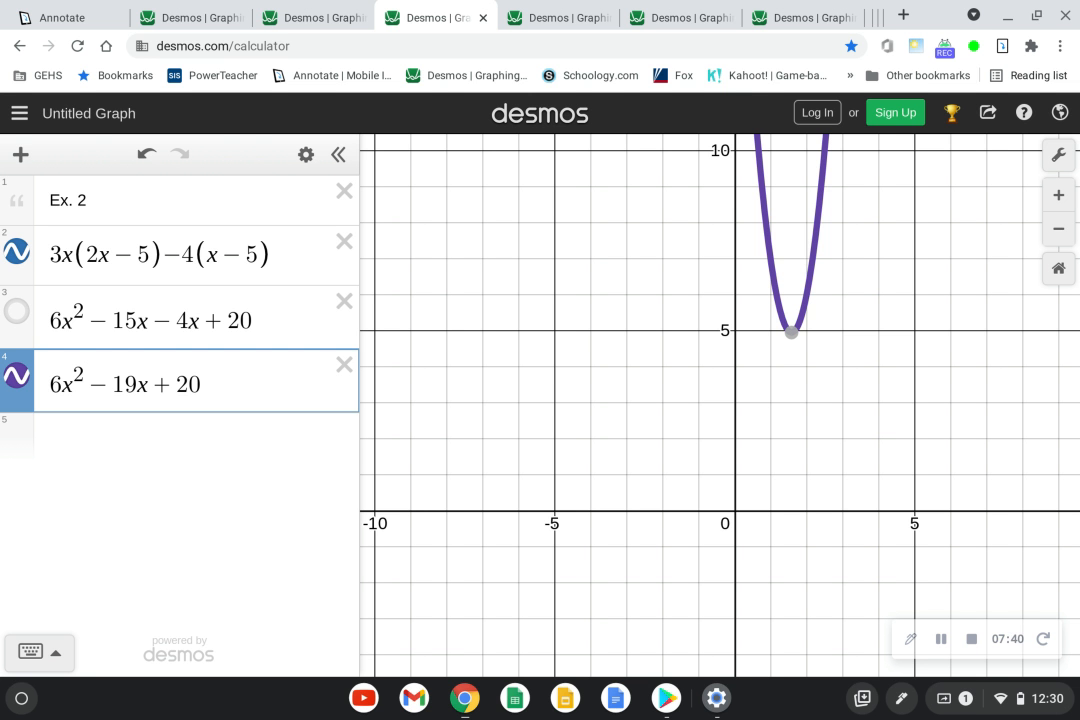
click(17, 311)
Change the constant in 6x^2 − 15x − 4x + 20 to −20 to compare the graphs, and restore it to +20
click(254, 320)
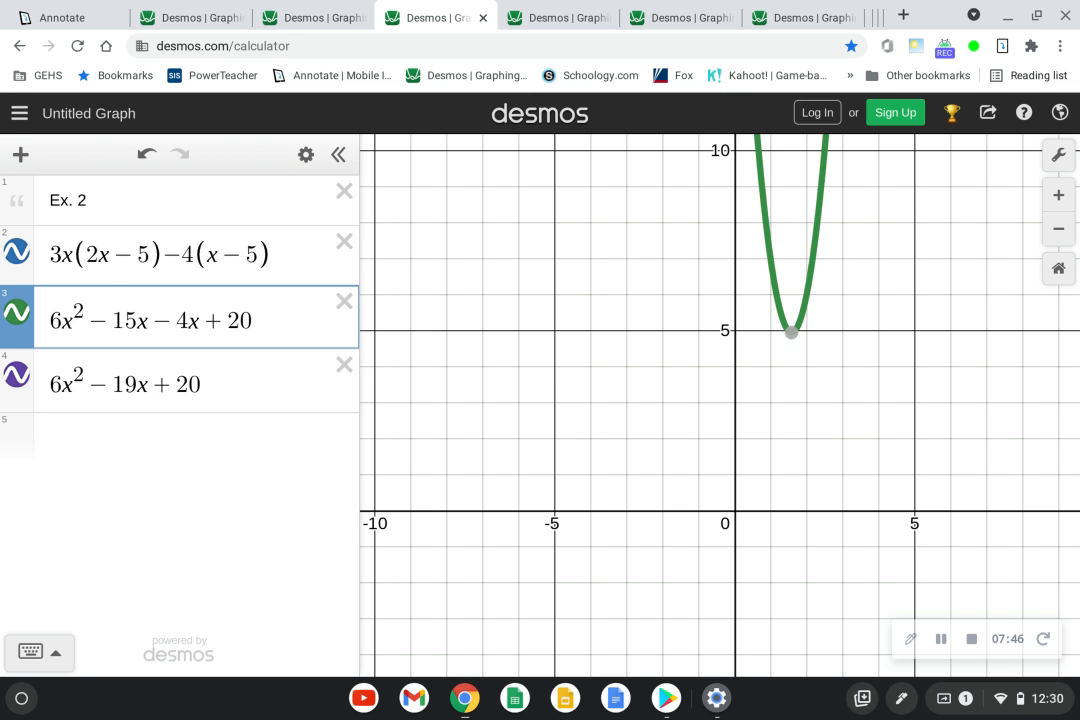
key(BackSpace)
key(BackSpace)
key(BackSpace)
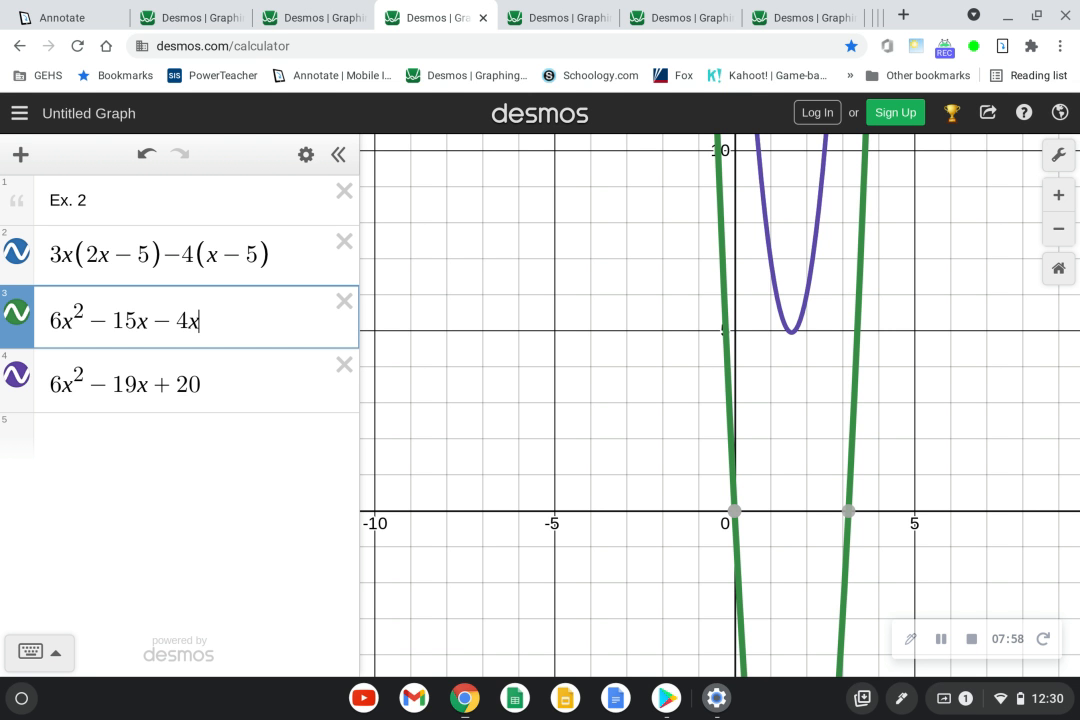
text(-20)
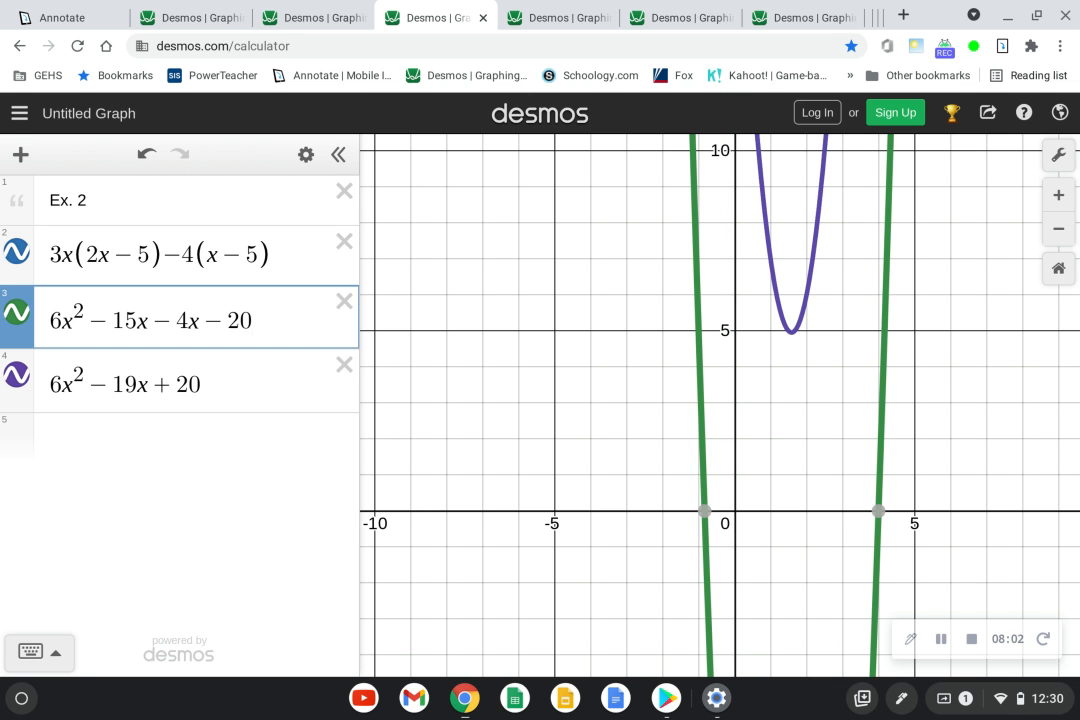
key(BackSpace)
key(BackSpace)
key(BackSpace)
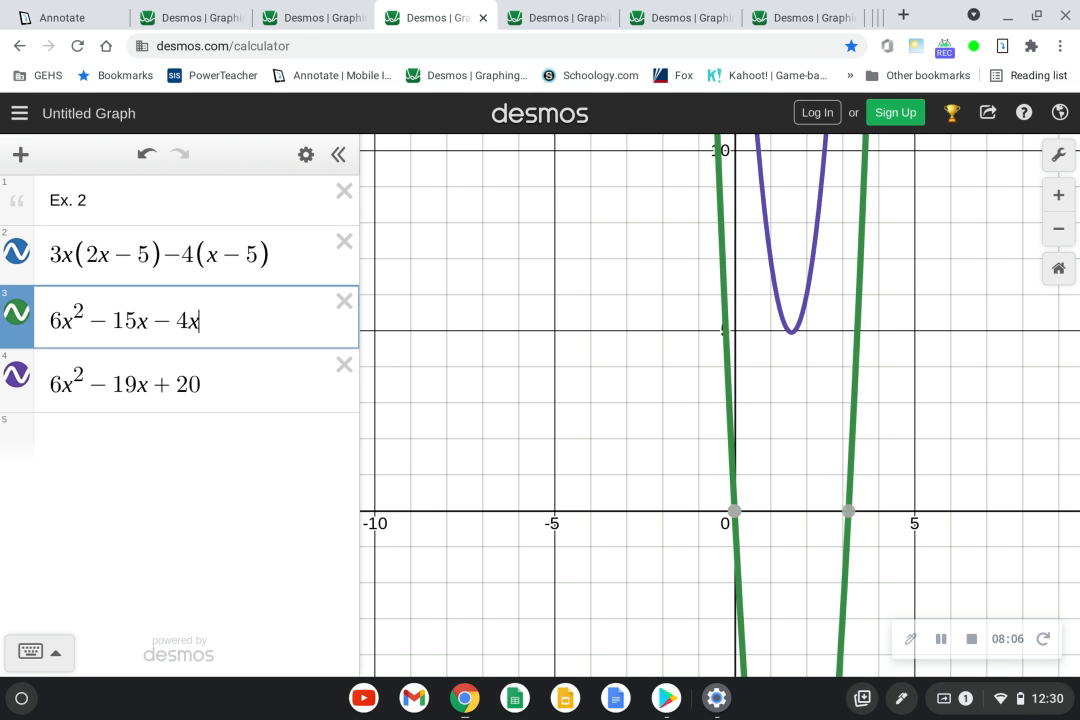
text(+20)
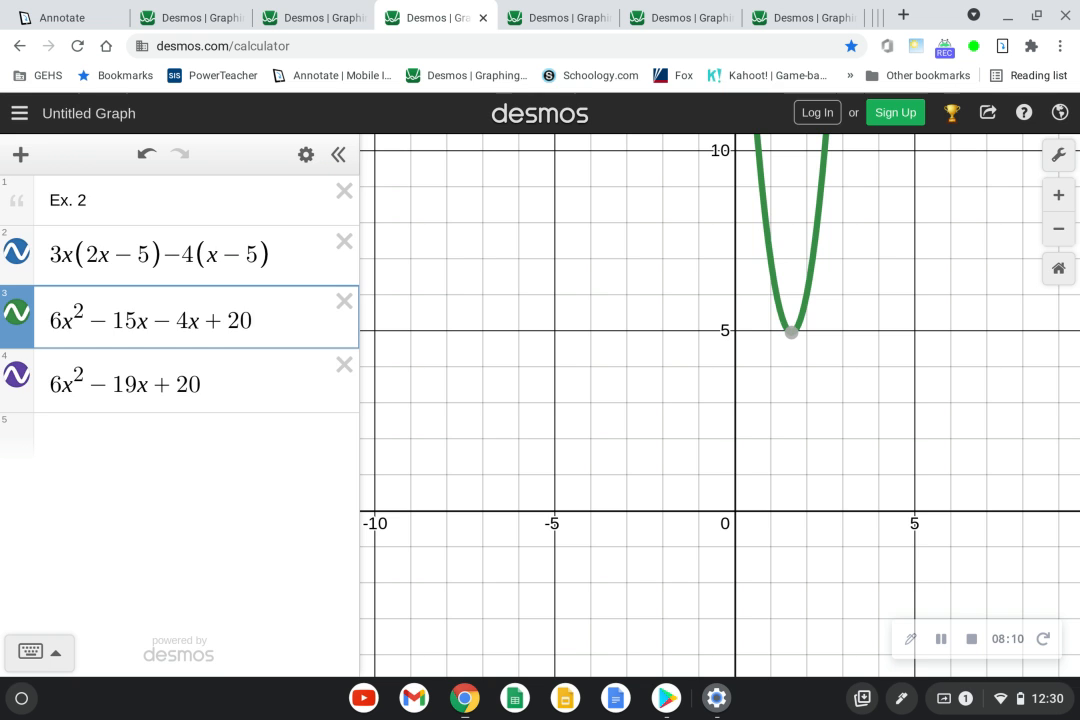
Switch to the Annotate notes and open page 4 with Ex. 3 on writing (2x + 3)^2 in standard form
key(ctrl+1)
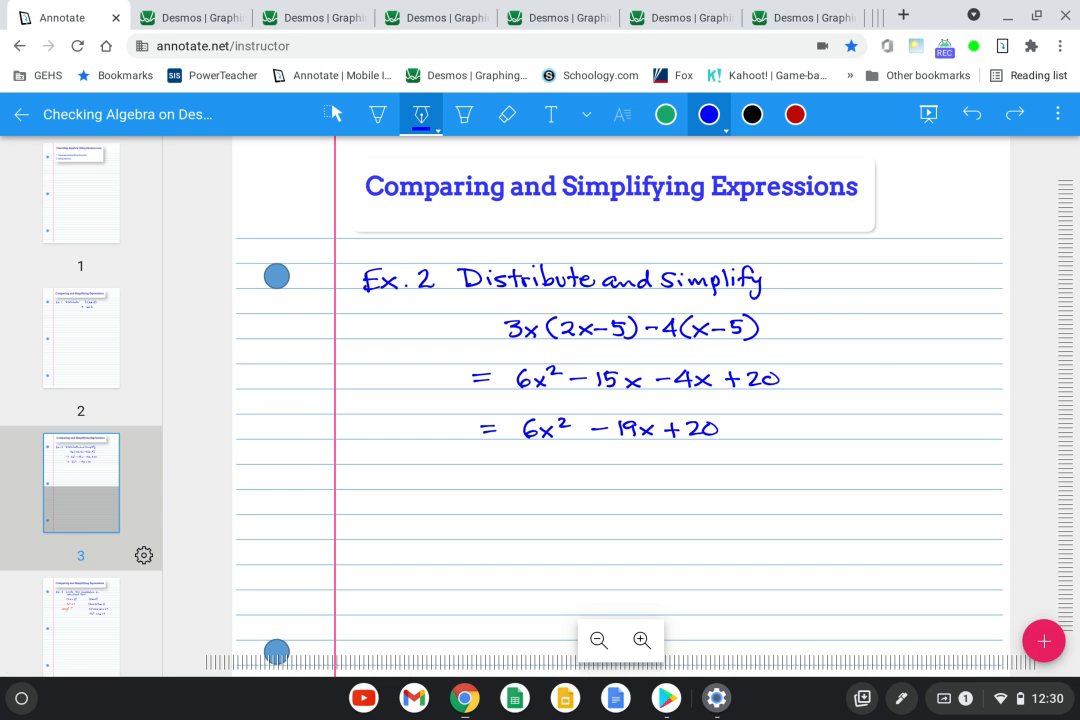
scroll(81, 400, down, 2)
click(81, 557)
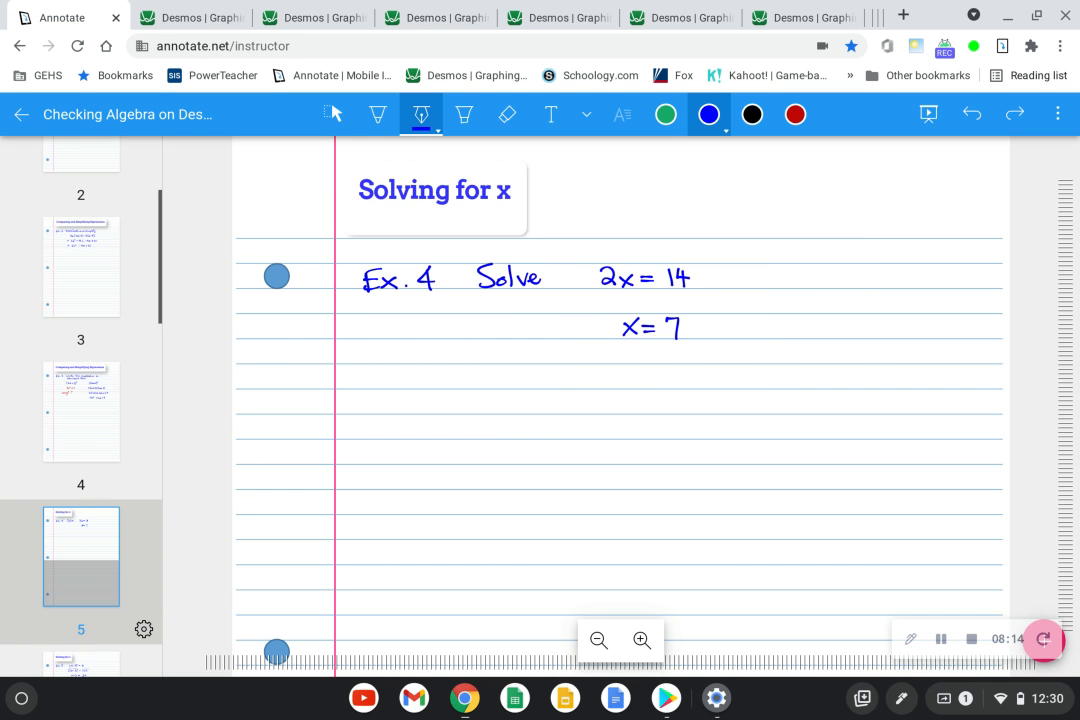
click(81, 412)
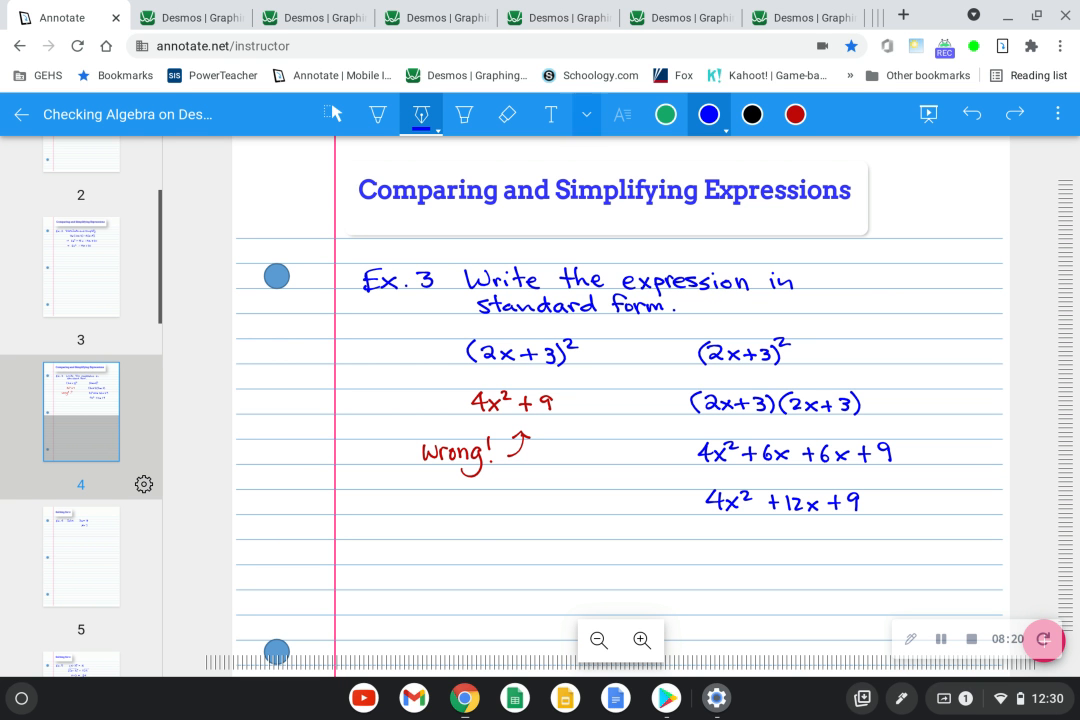
click(587, 115)
click(610, 247)
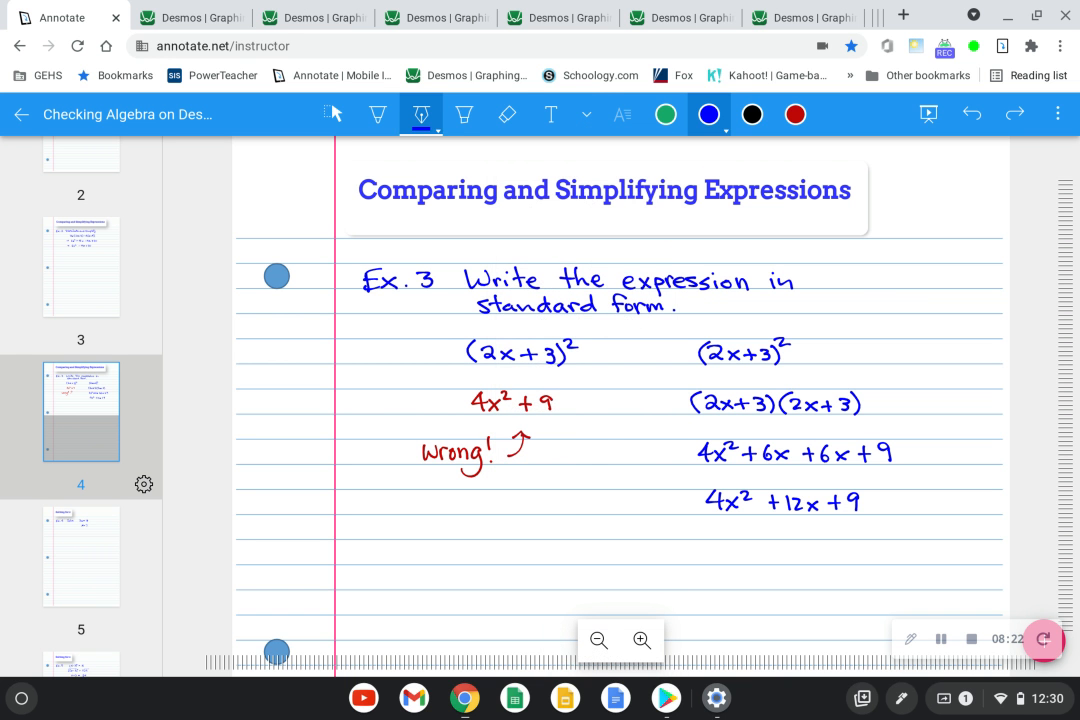
Circle the incorrect 4x^2 + 9 working in yellow highlighter, then circle the correct working and undo that second circle
click(463, 114)
mouse_move(440, 342)
mouse_down()
mouse_move(518, 513)
mouse_move(470, 305)
mouse_move(405, 345)
mouse_up()
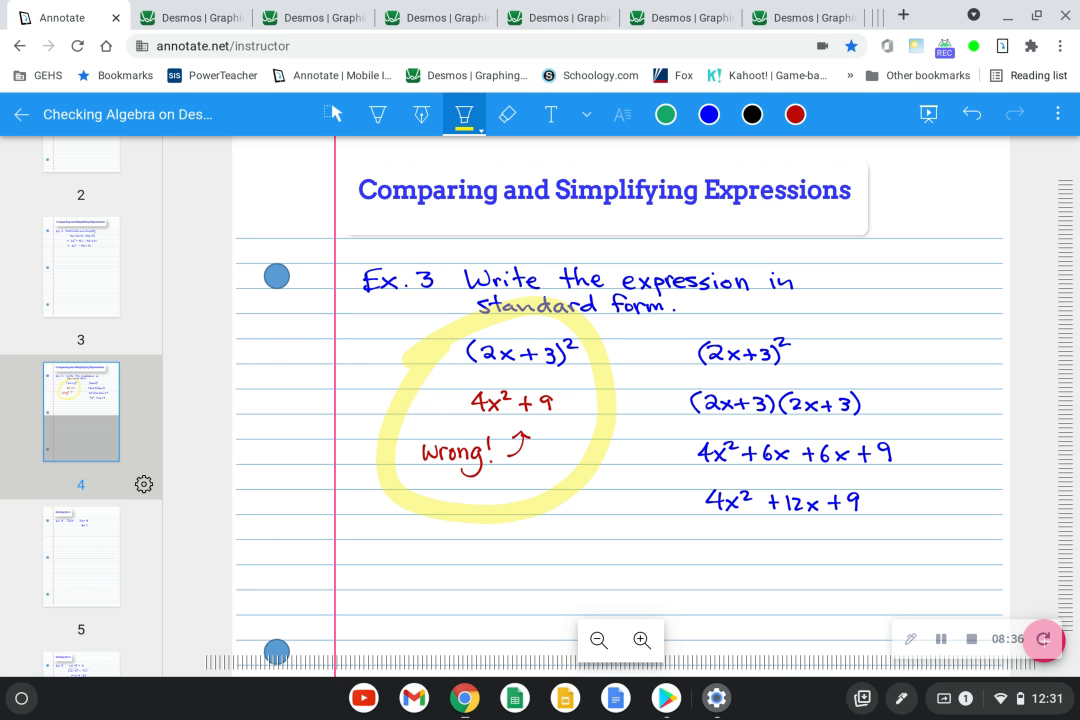
mouse_move(660, 332)
mouse_down()
mouse_move(690, 520)
mouse_move(905, 495)
mouse_move(665, 322)
mouse_up()
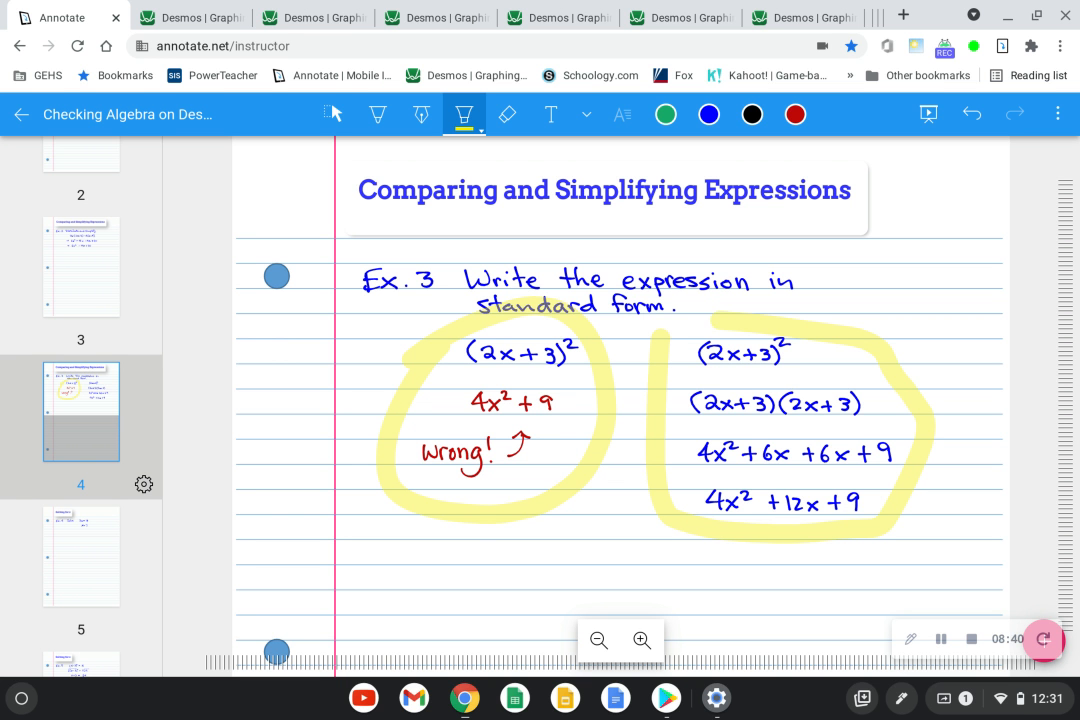
click(973, 114)
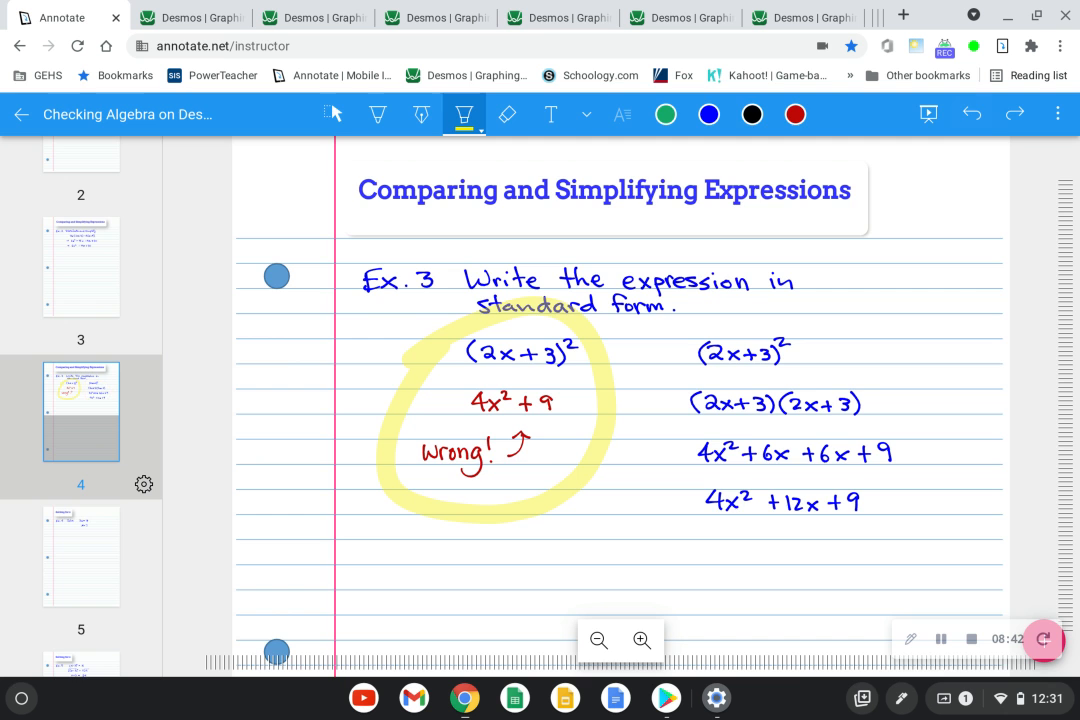
In the Desmos graph labelled Ex. 3, briefly show 4x^2 + 9 to compare it with (2x + 3)^2, and delete that expression
click(552, 18)
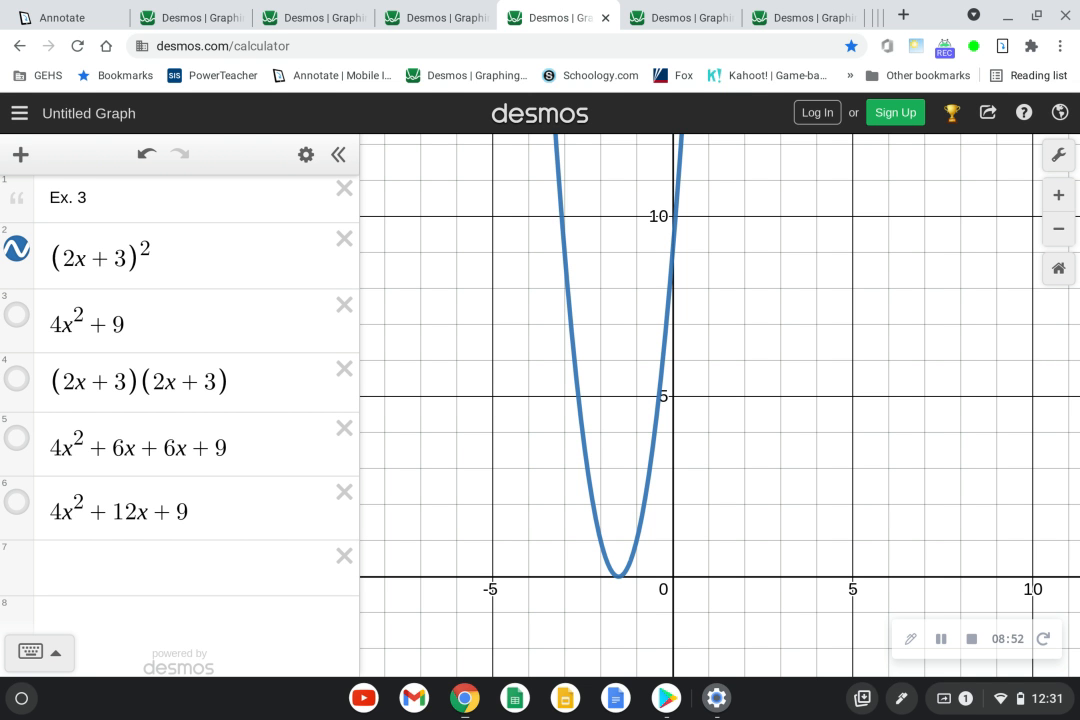
click(16, 315)
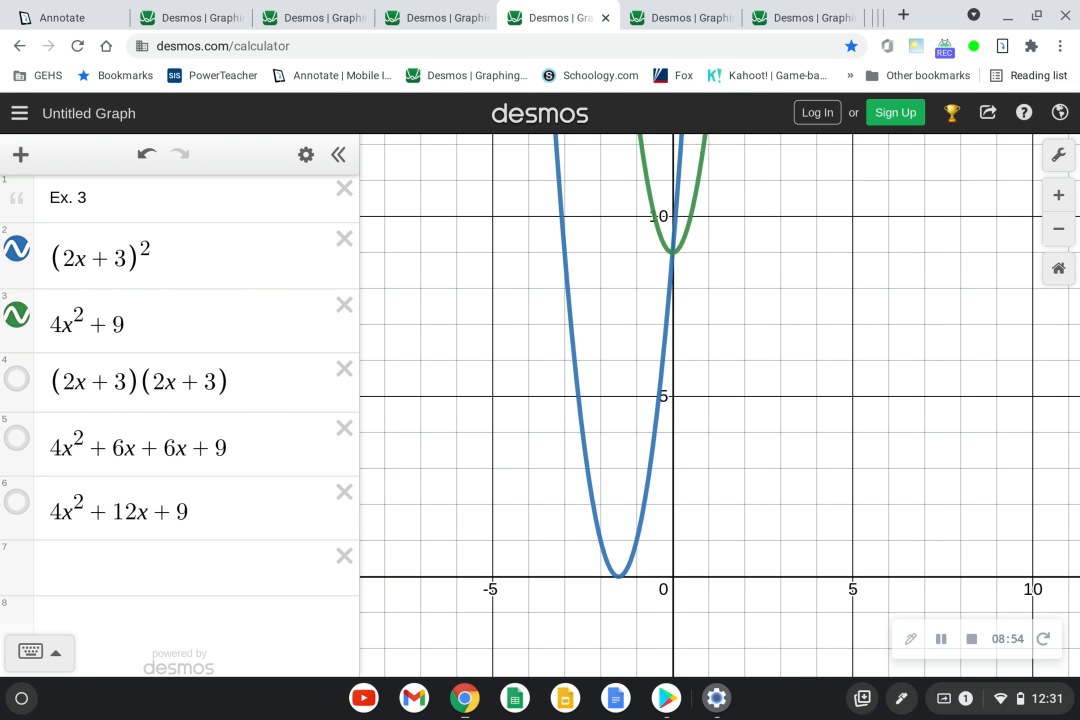
click(16, 315)
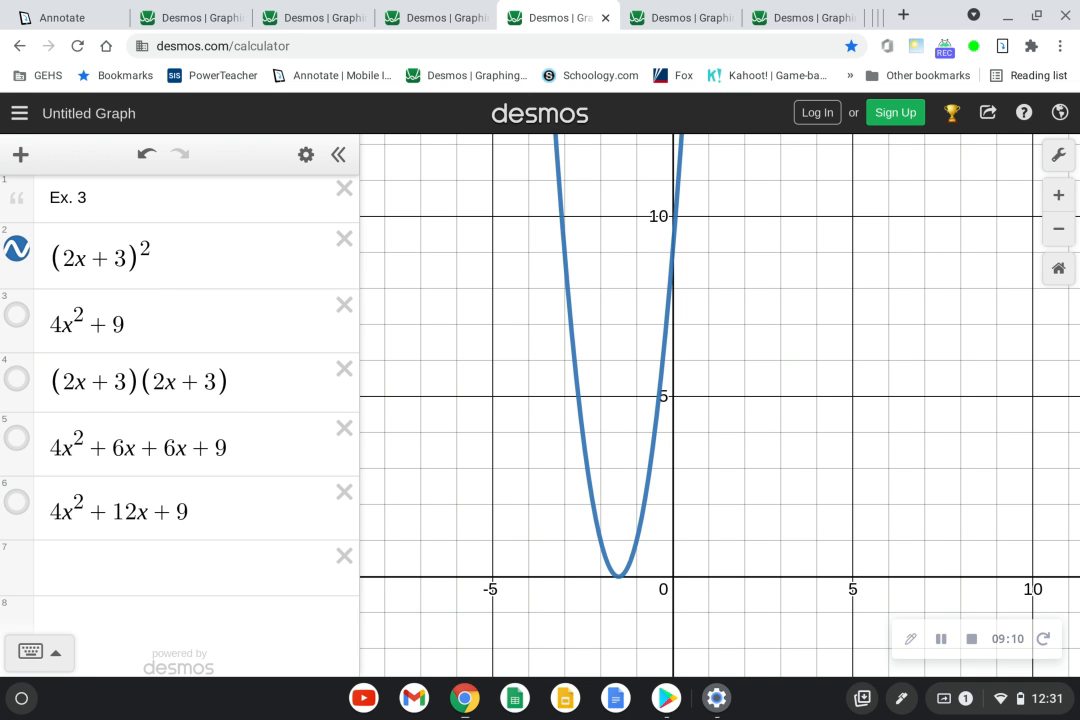
click(344, 305)
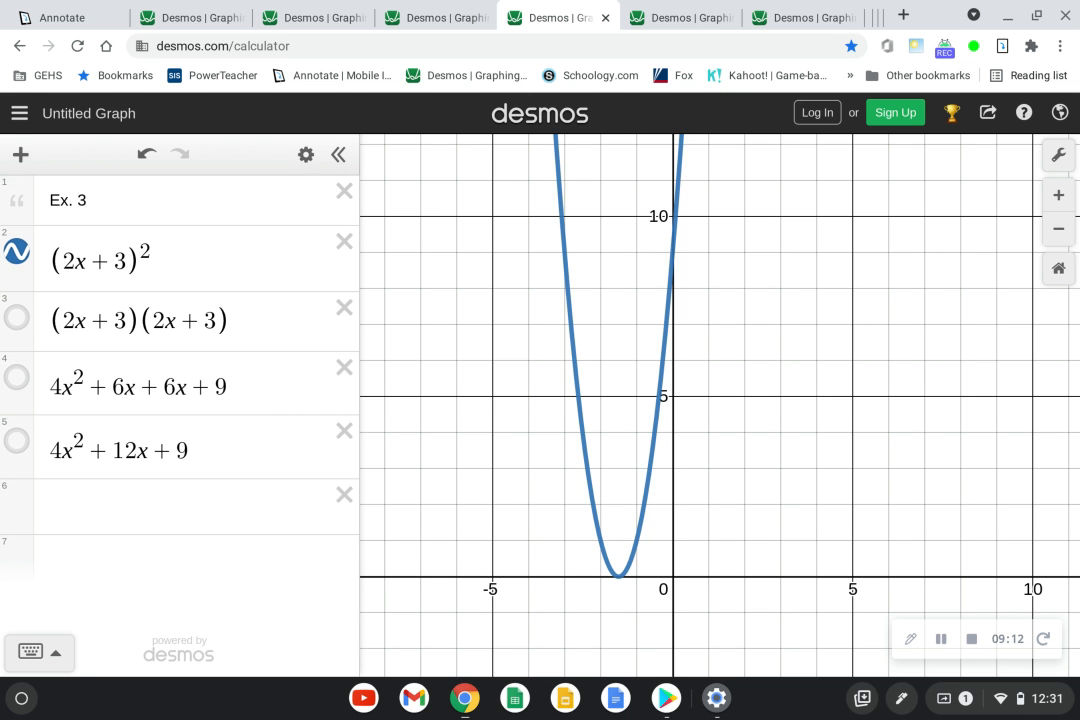
Show the graphs of (2x + 3)(2x + 3), 4x^2 + 6x + 6x + 9 and 4x^2 + 12x + 9 over (2x + 3)^2
click(16, 318)
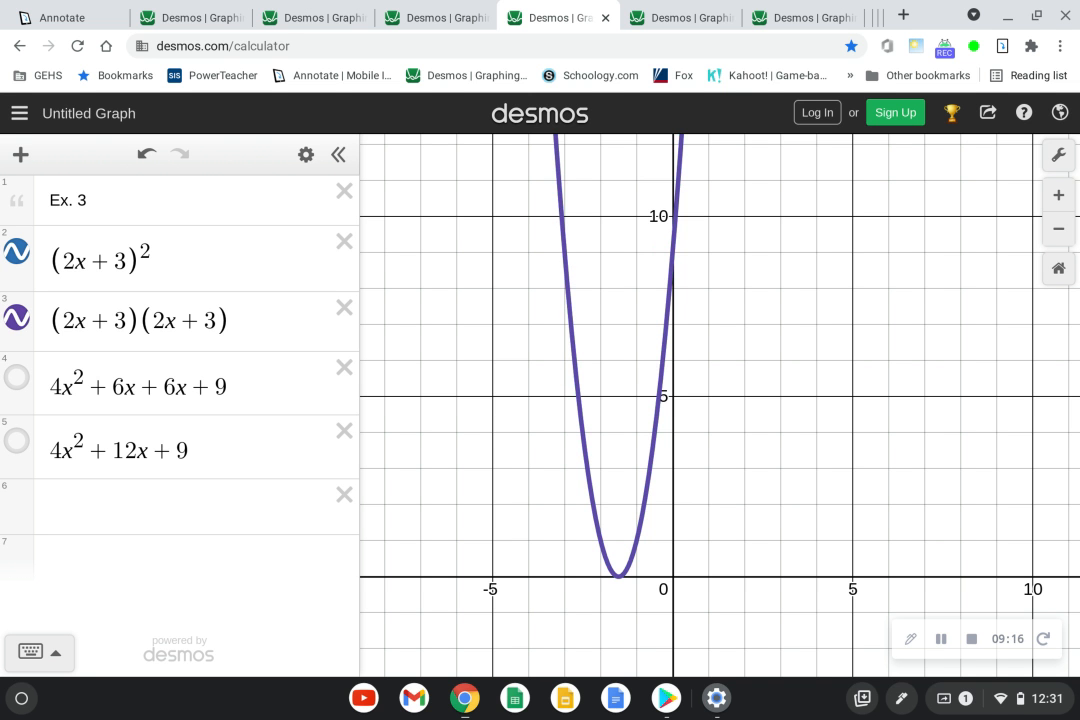
click(16, 377)
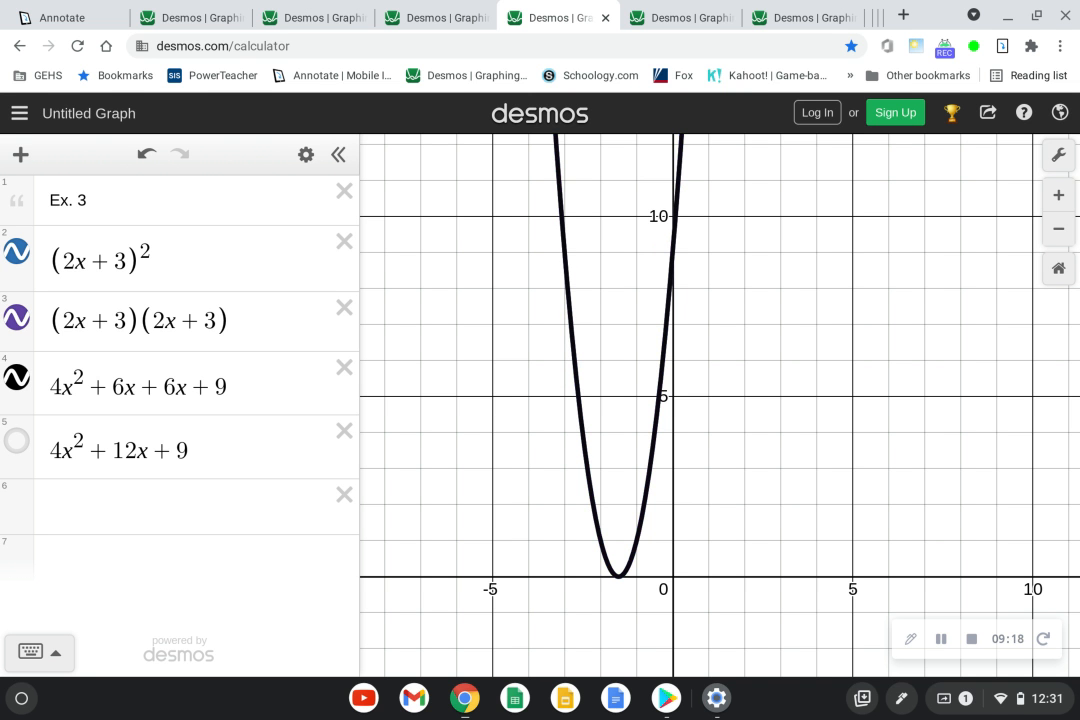
click(16, 441)
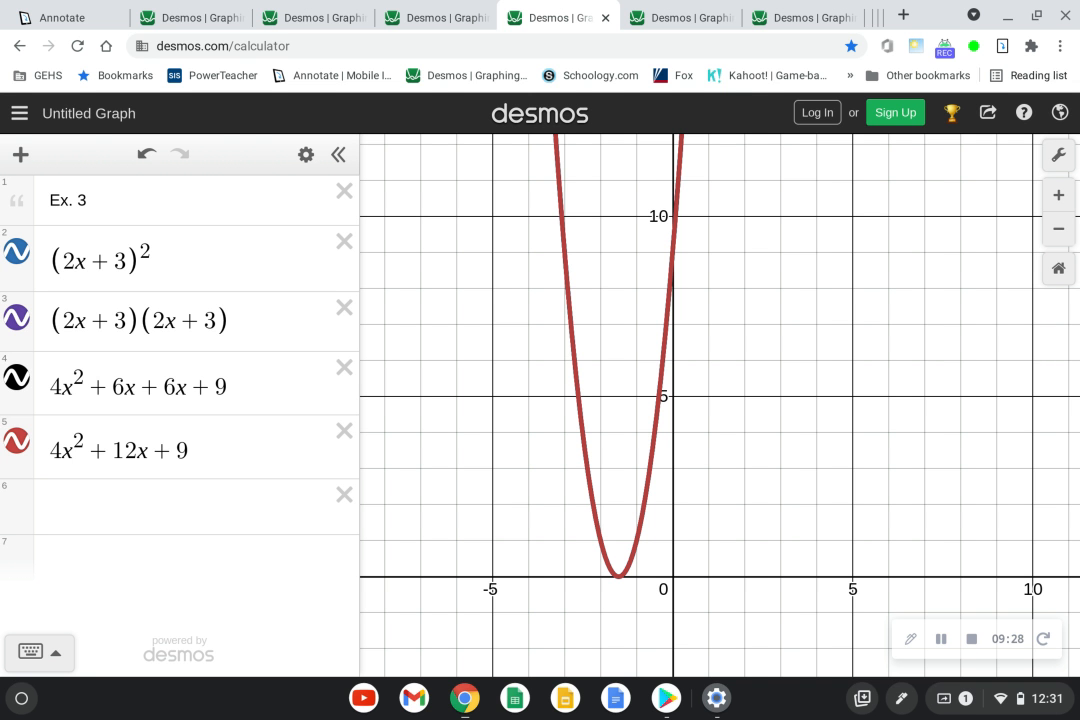
Hide the two intermediate expressions, and toggle 4x^2 + 12x + 9 off and on to compare it with (2x + 3)^2
click(16, 318)
click(16, 377)
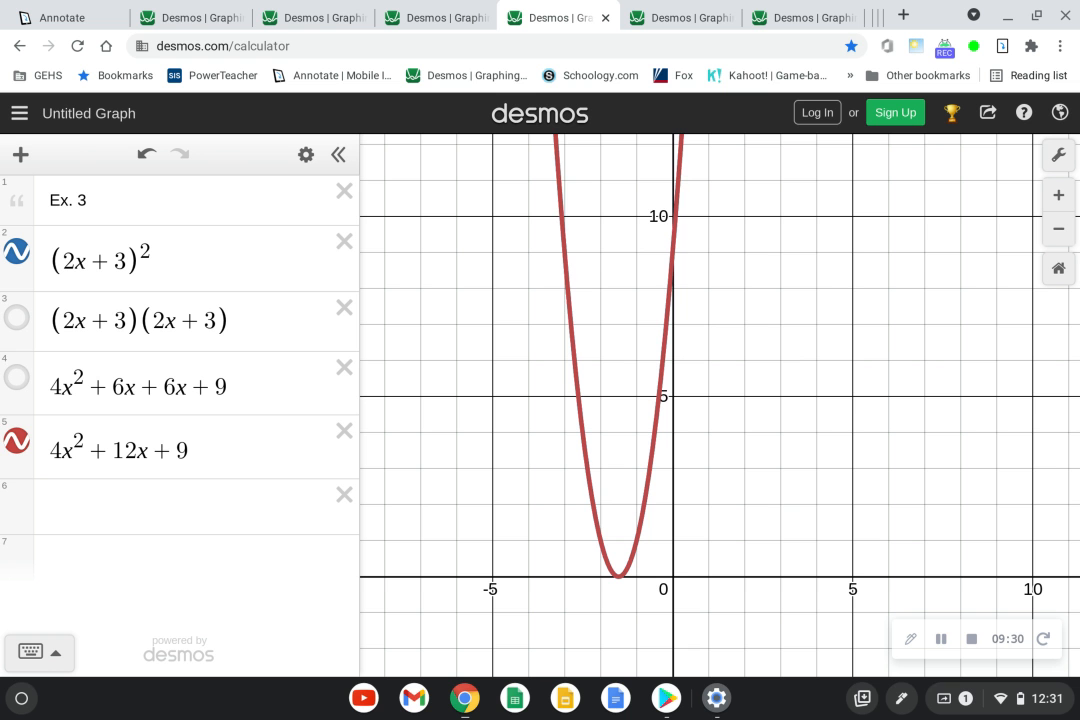
click(16, 438)
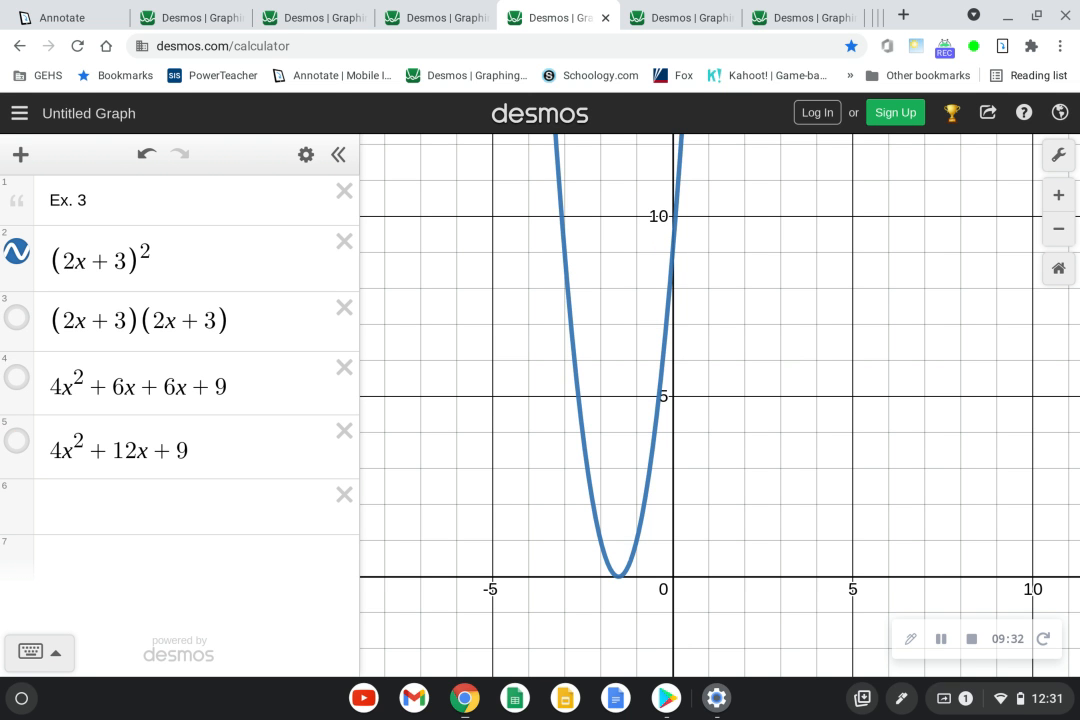
click(16, 440)
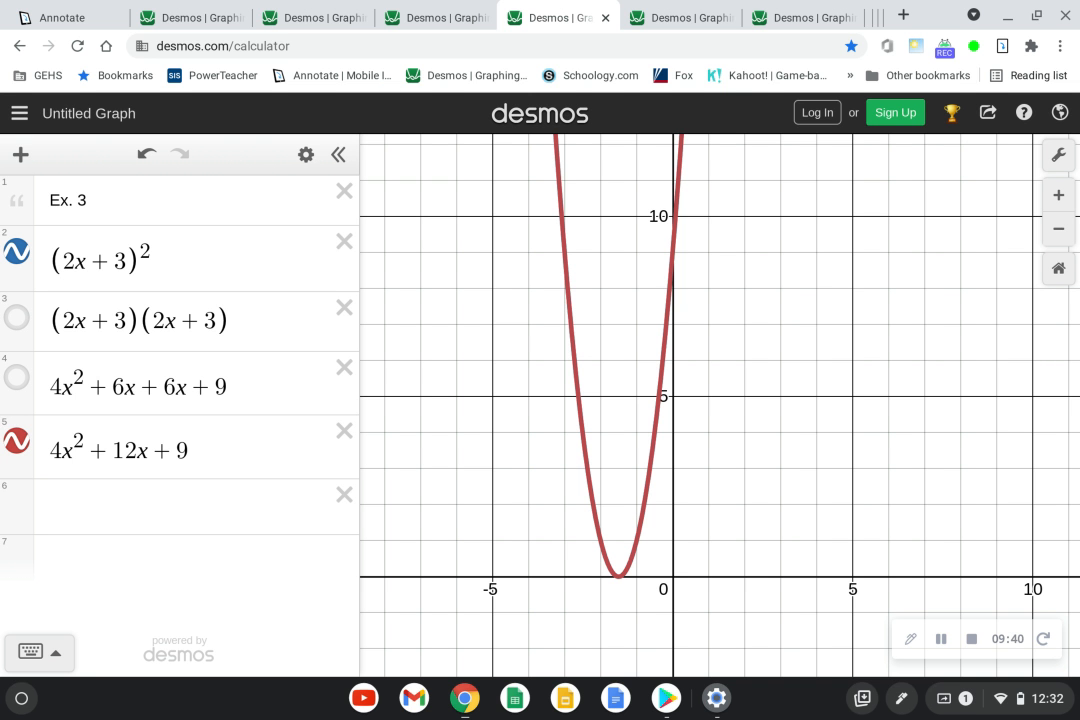
View Ex. 4 on page 5 of the Annotate notes, and switch to the Desmos graph labelled Ex. 4
key(ctrl+1)
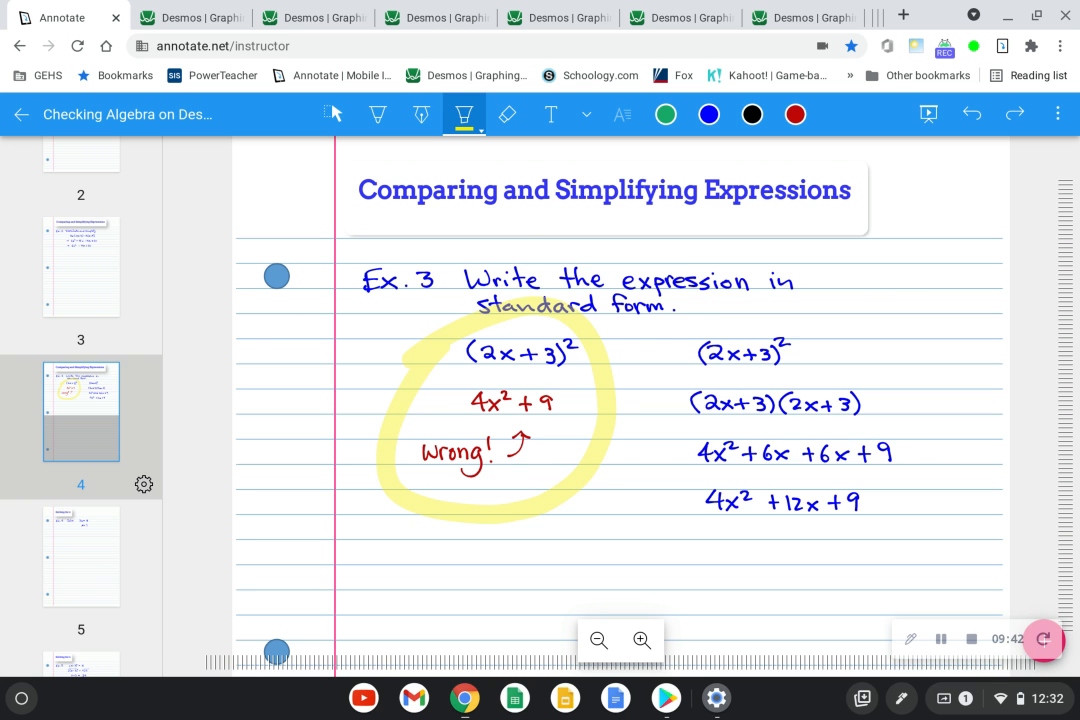
click(81, 557)
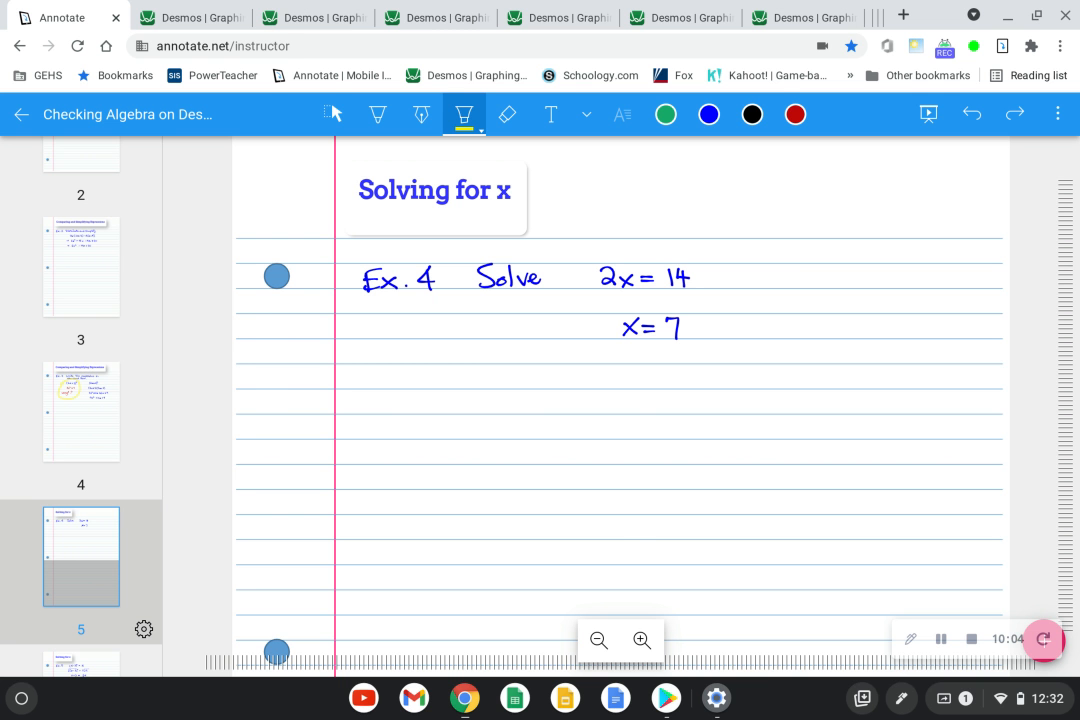
click(556, 18)
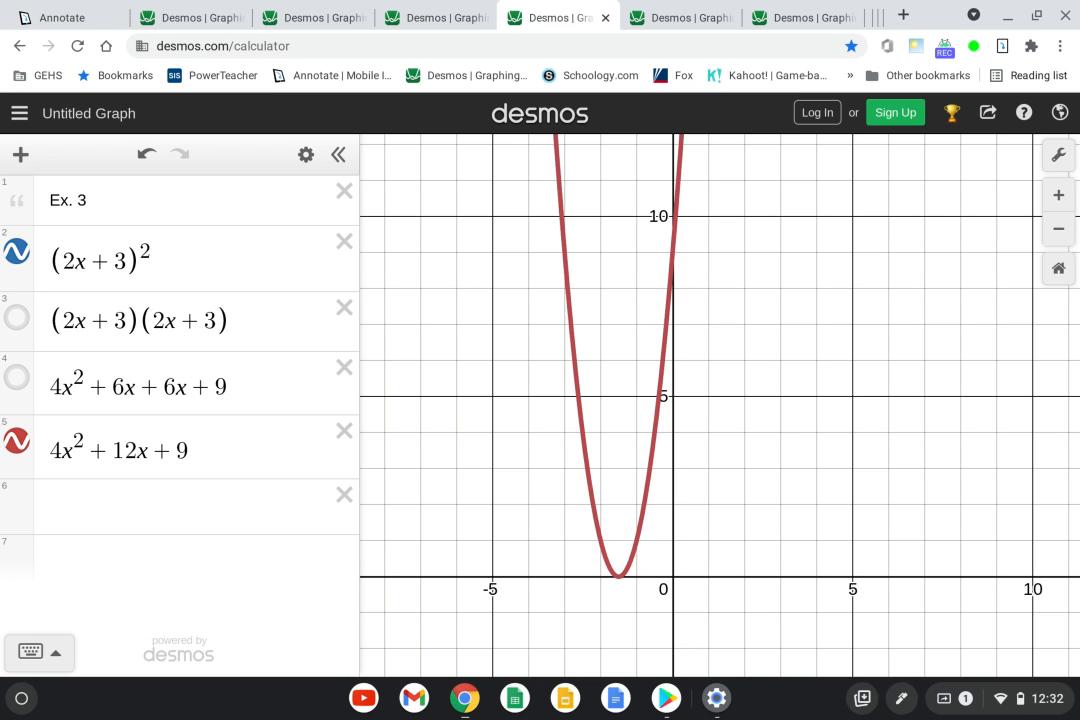
click(678, 18)
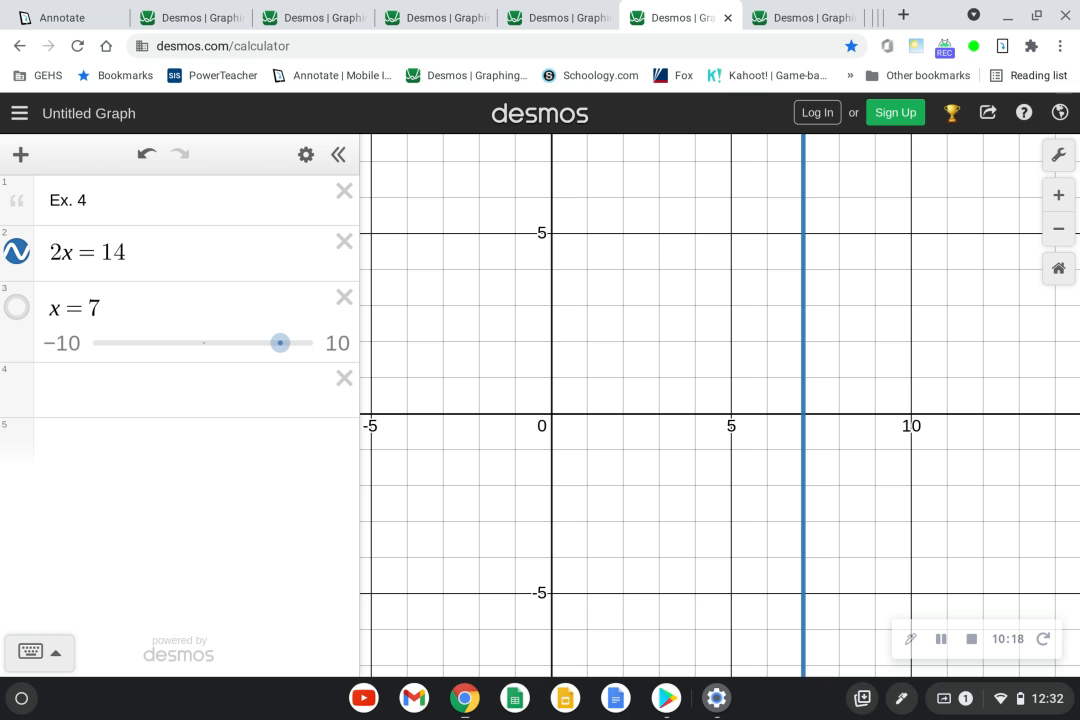
Show the graph of x = 7 over 2x = 14, toggling it off and back on to compare the lines
click(16, 307)
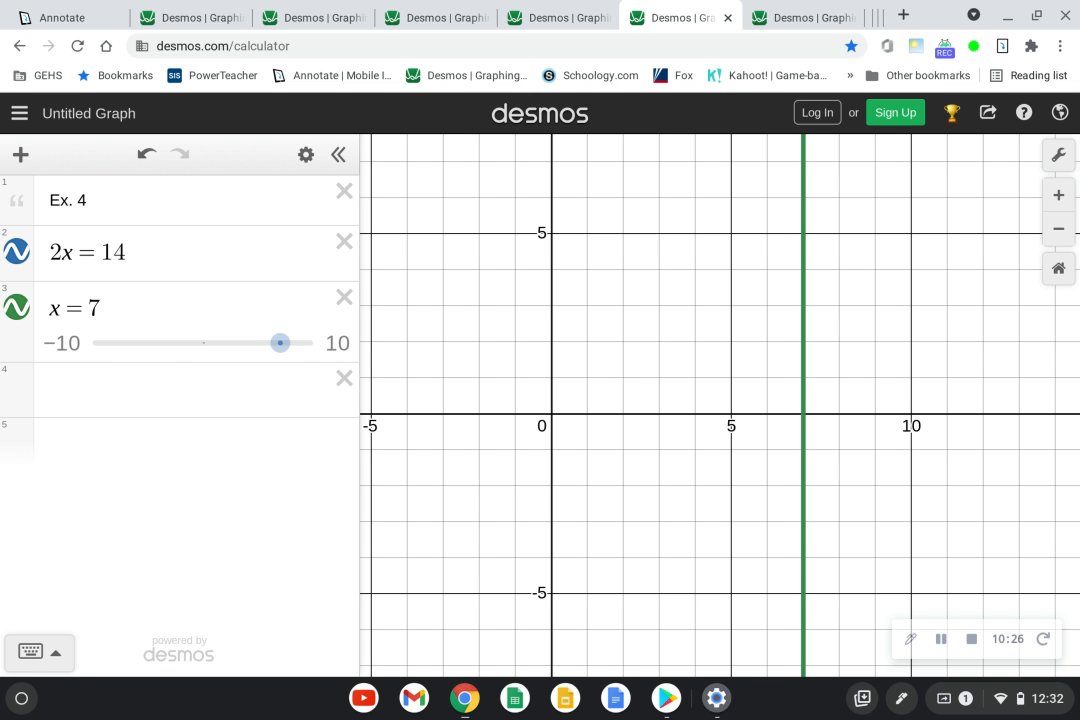
click(16, 306)
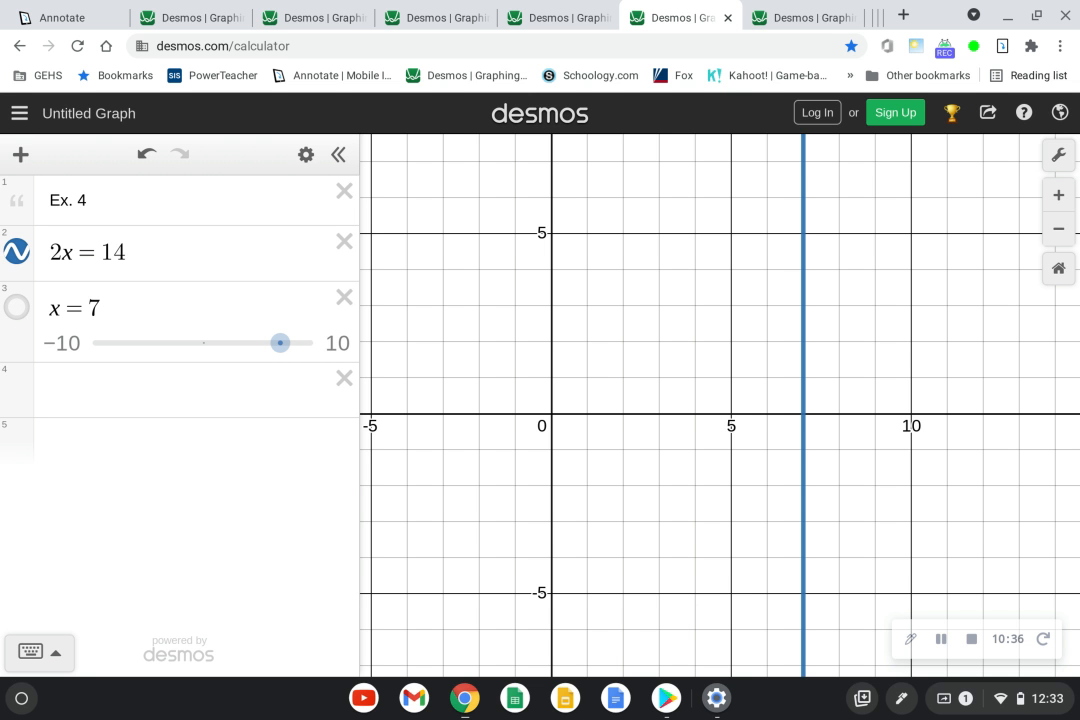
click(17, 307)
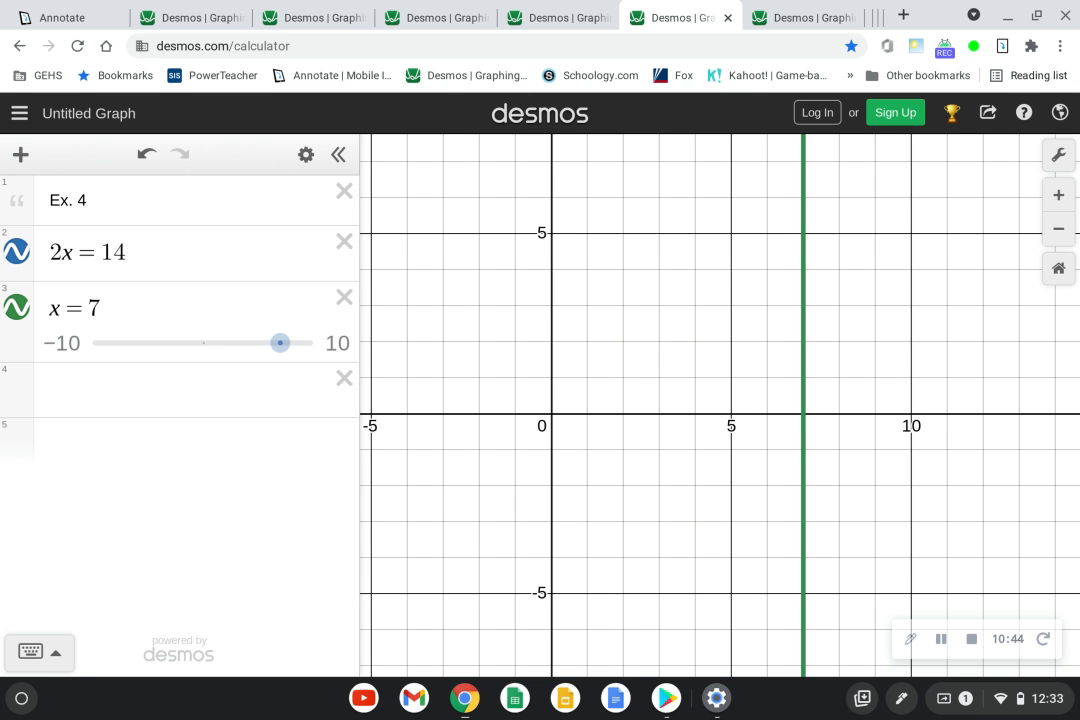
Open page 6 of the Annotate notes, and switch to the Desmos graph labelled Ex. 5
key(ctrl+1)
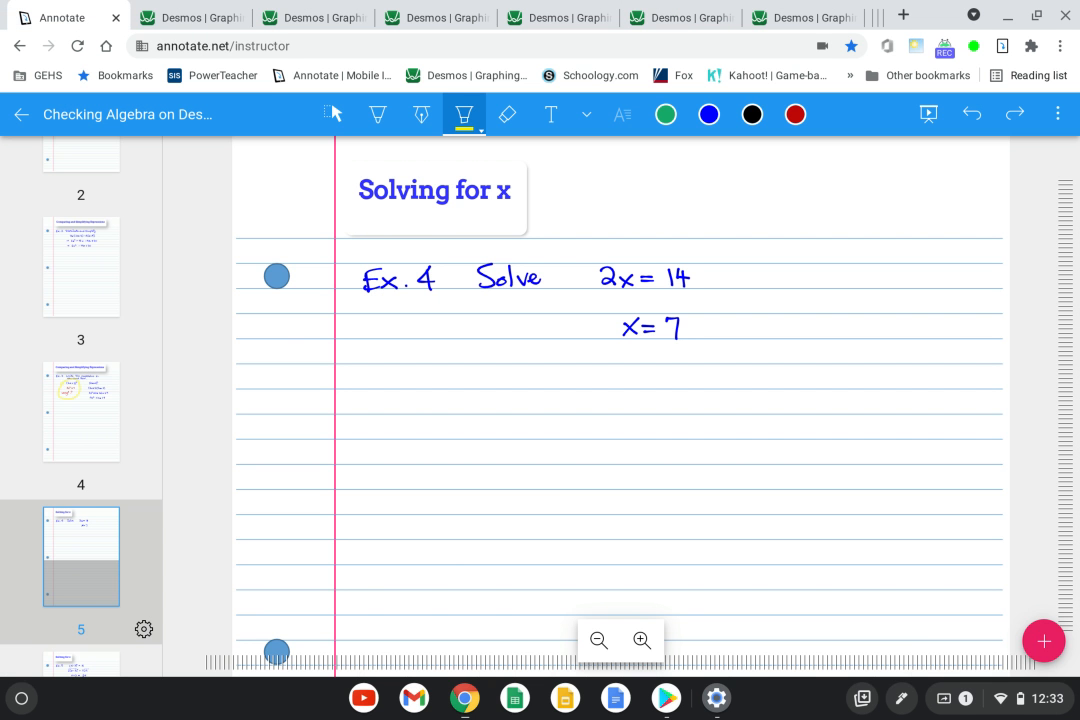
scroll(81, 500, down, 2)
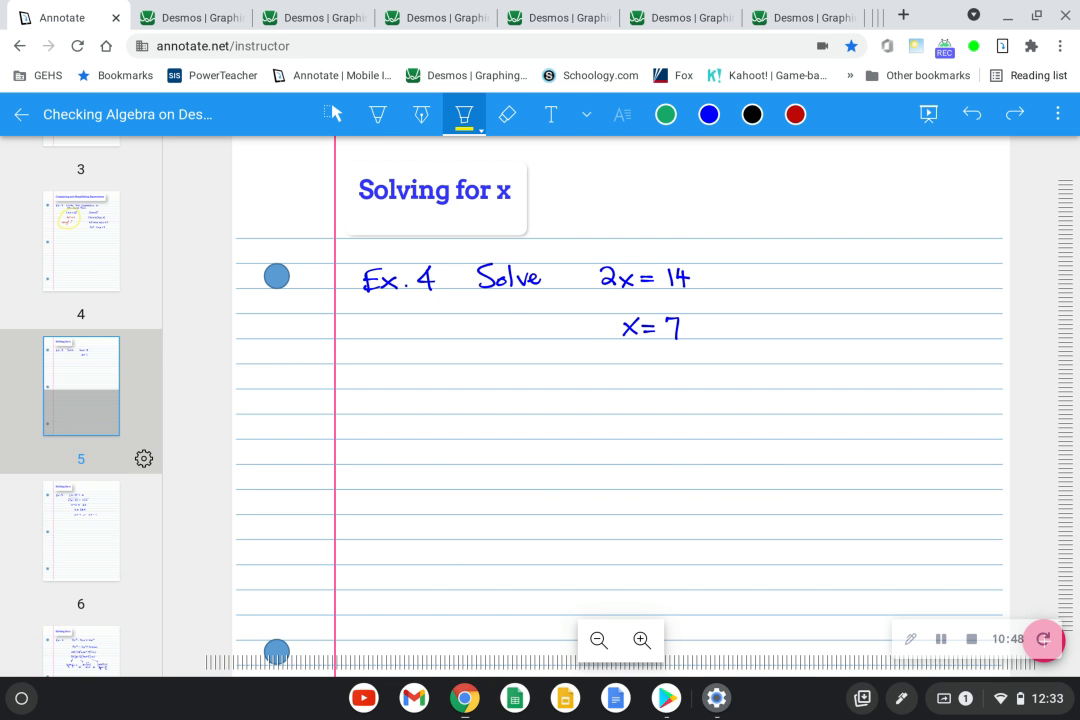
click(81, 531)
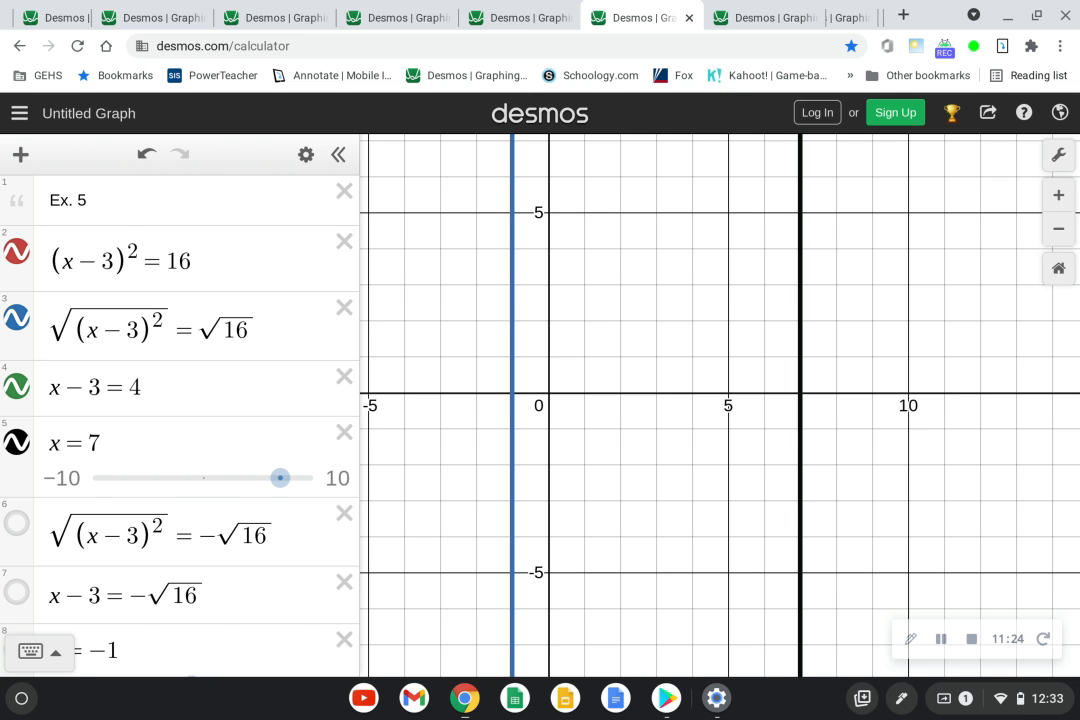
Show the graph of √((x − 3)^2) = −√16 in the Ex. 5 expression list
scroll(180, 420, down, 2)
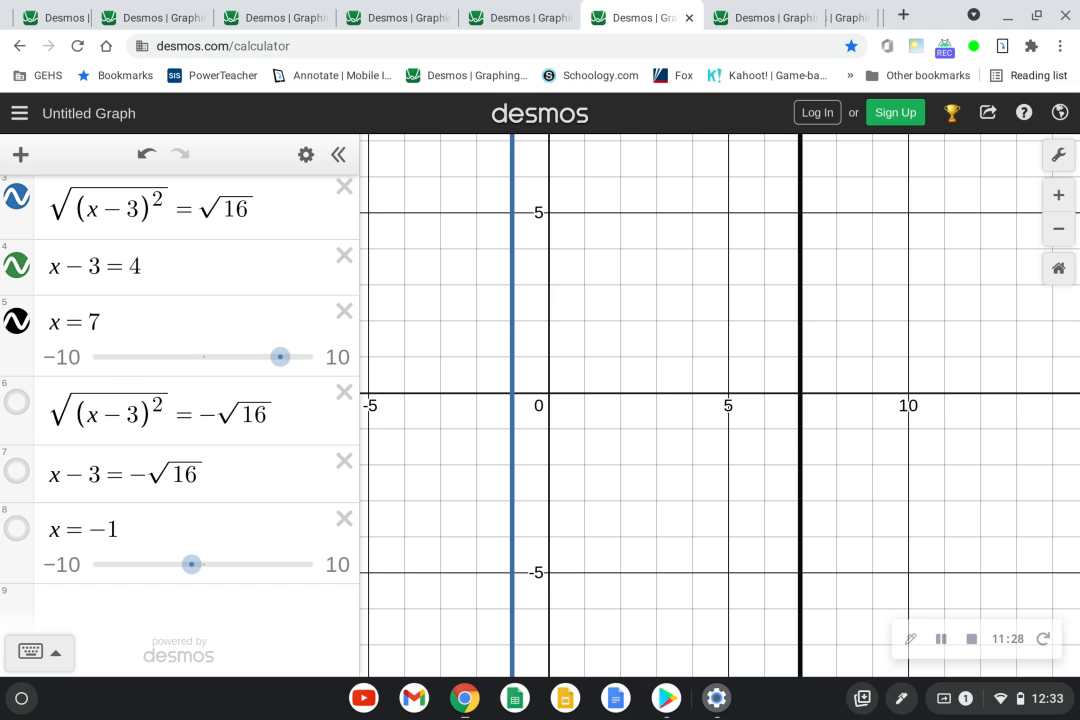
click(16, 402)
click(16, 402)
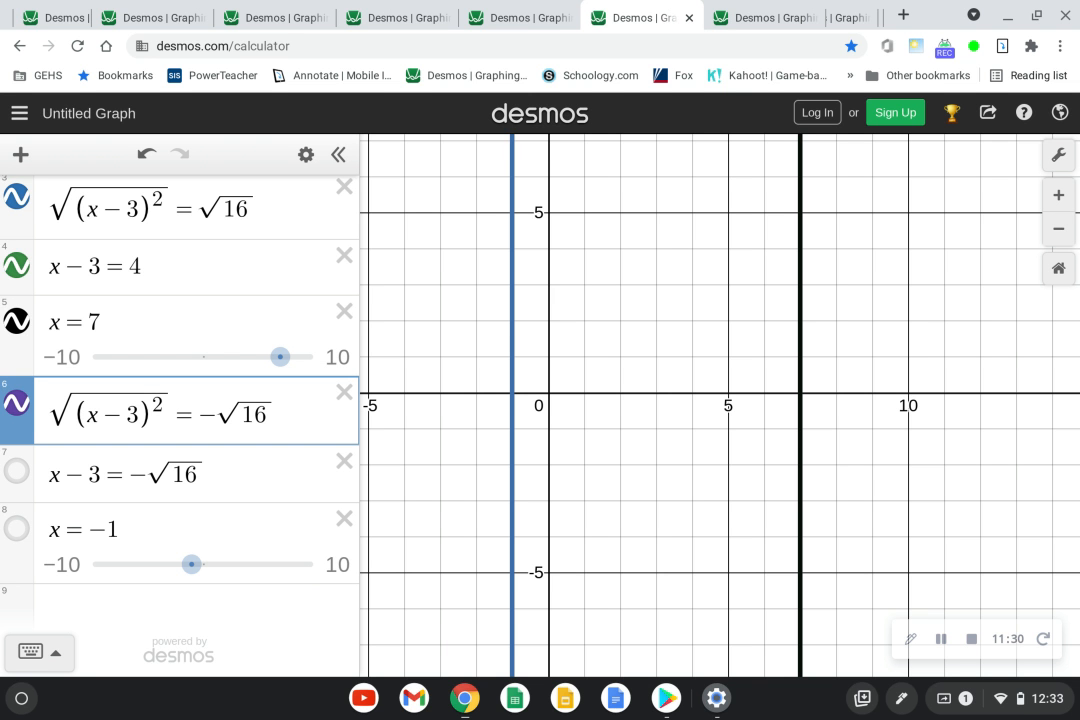
Show the graphs of x − 3 = −√16 and x = −1, and review the whole Ex. 5 expression list
click(16, 470)
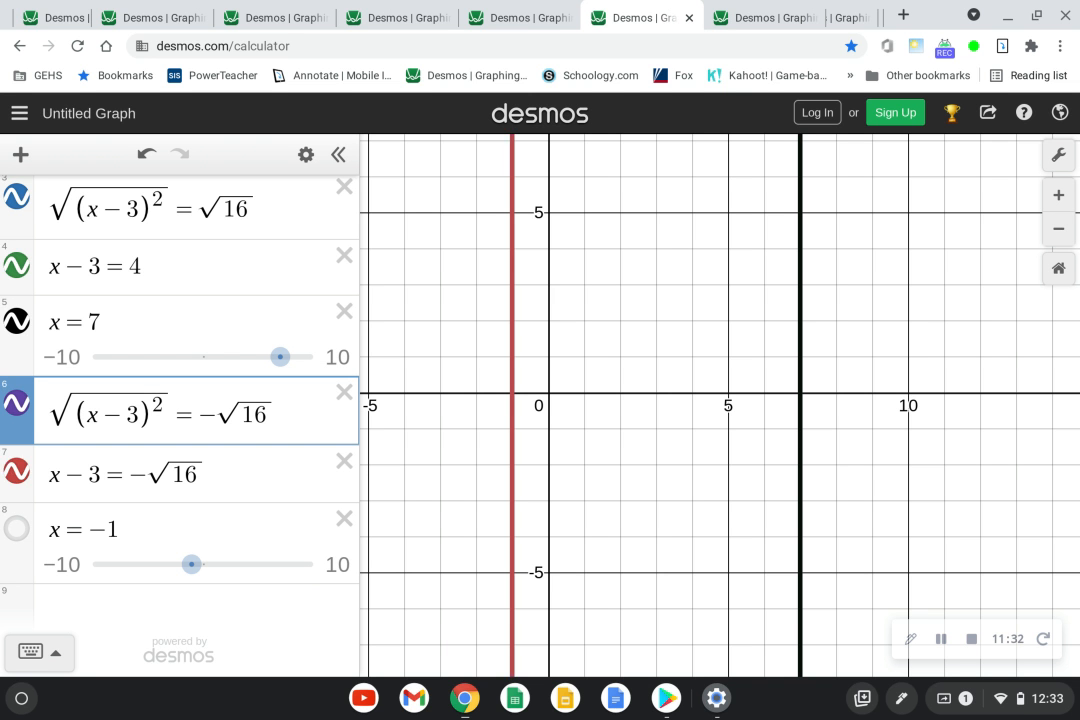
click(16, 528)
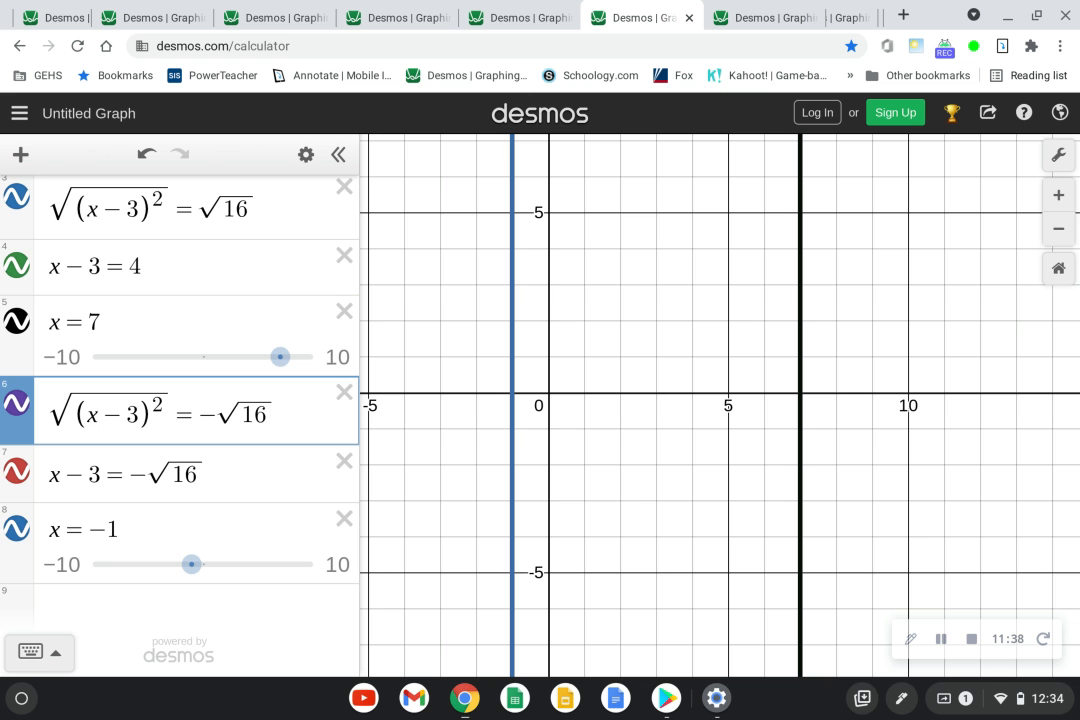
scroll(180, 400, up, 2)
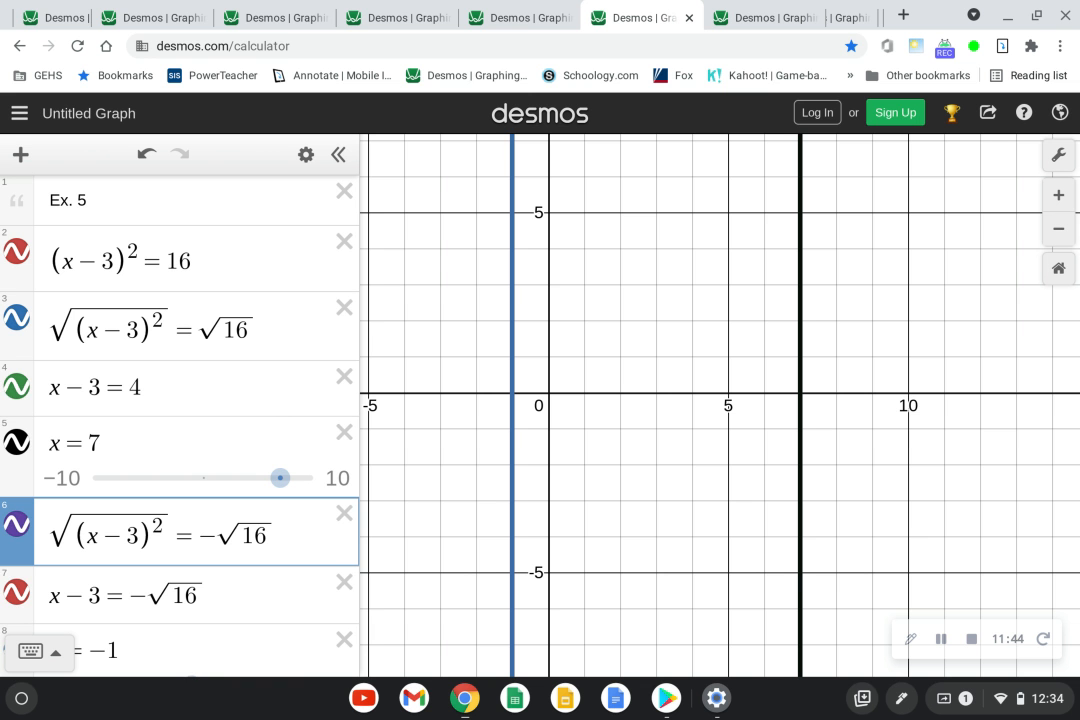
scroll(180, 405, down, 2)
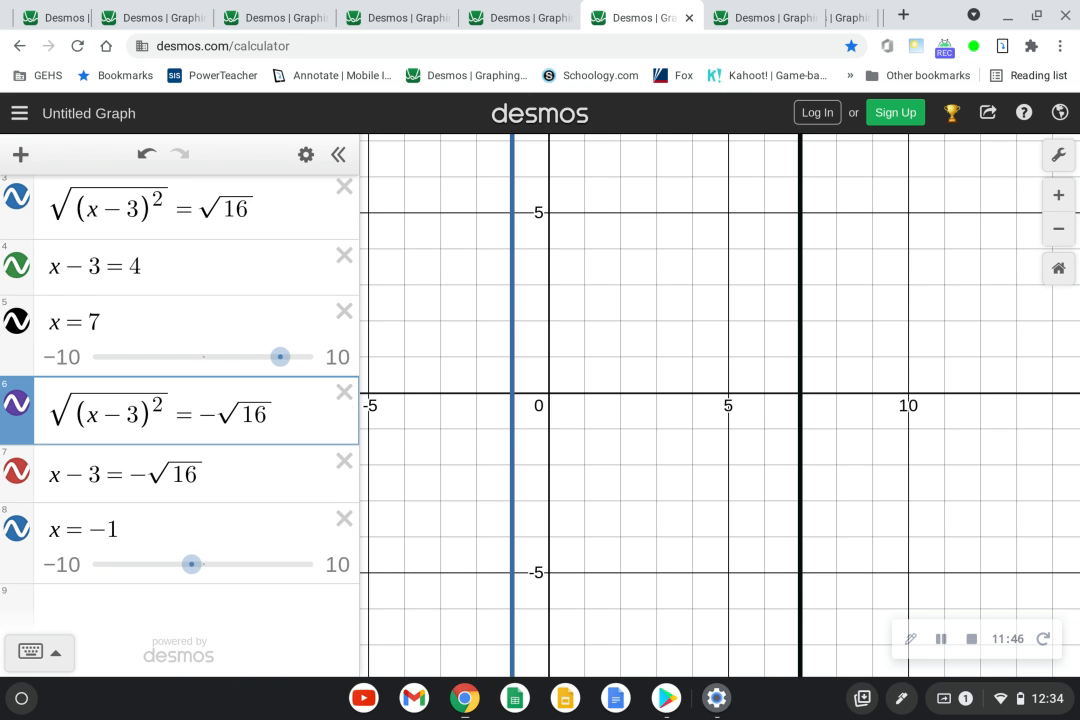
Hide every Ex. 5 graph from x = −1 up to √((x − 3)^2) = √16, leaving only (x − 3)^2 = 16 shown
click(17, 528)
click(17, 470)
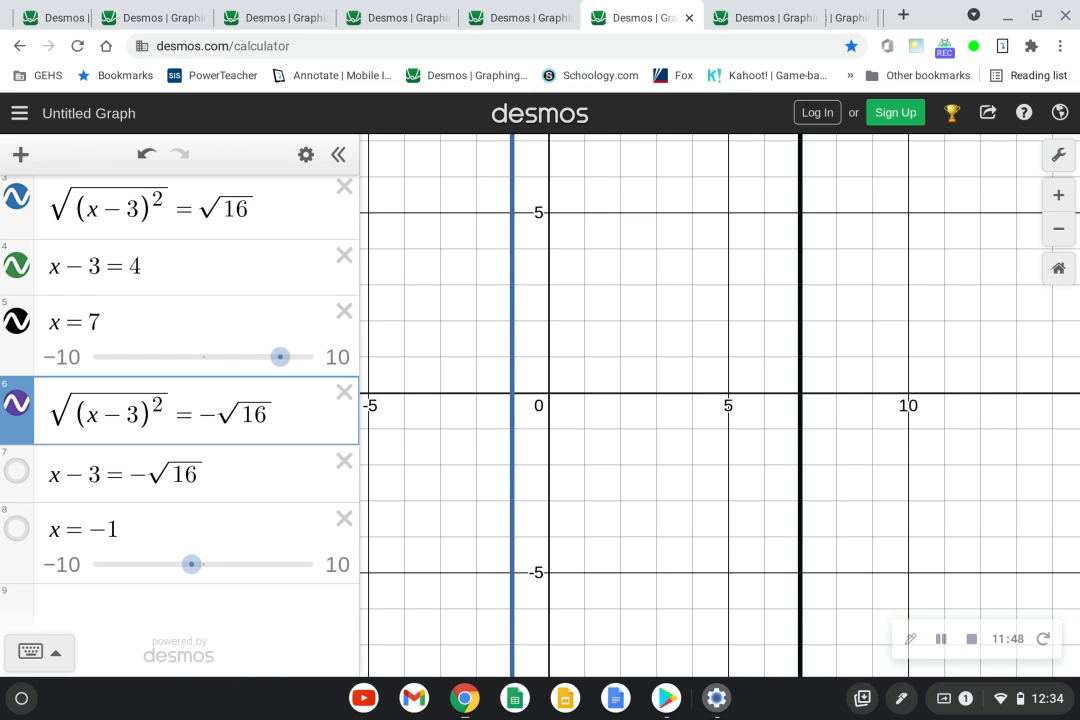
click(17, 403)
click(17, 320)
scroll(180, 400, up, 2)
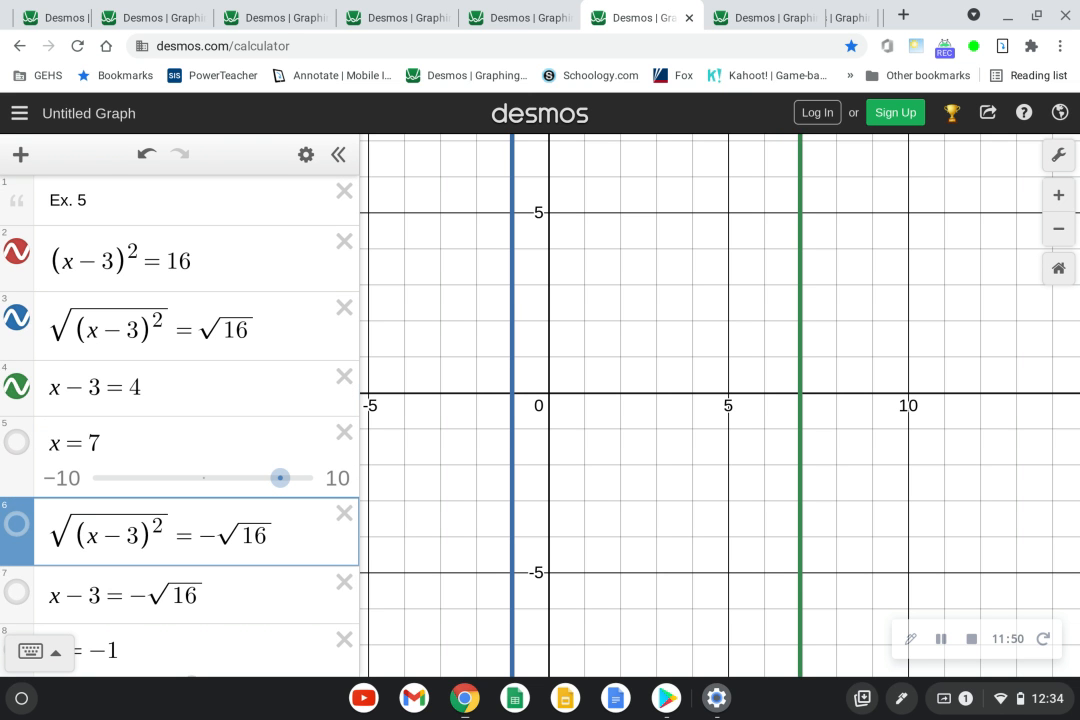
click(17, 387)
click(17, 318)
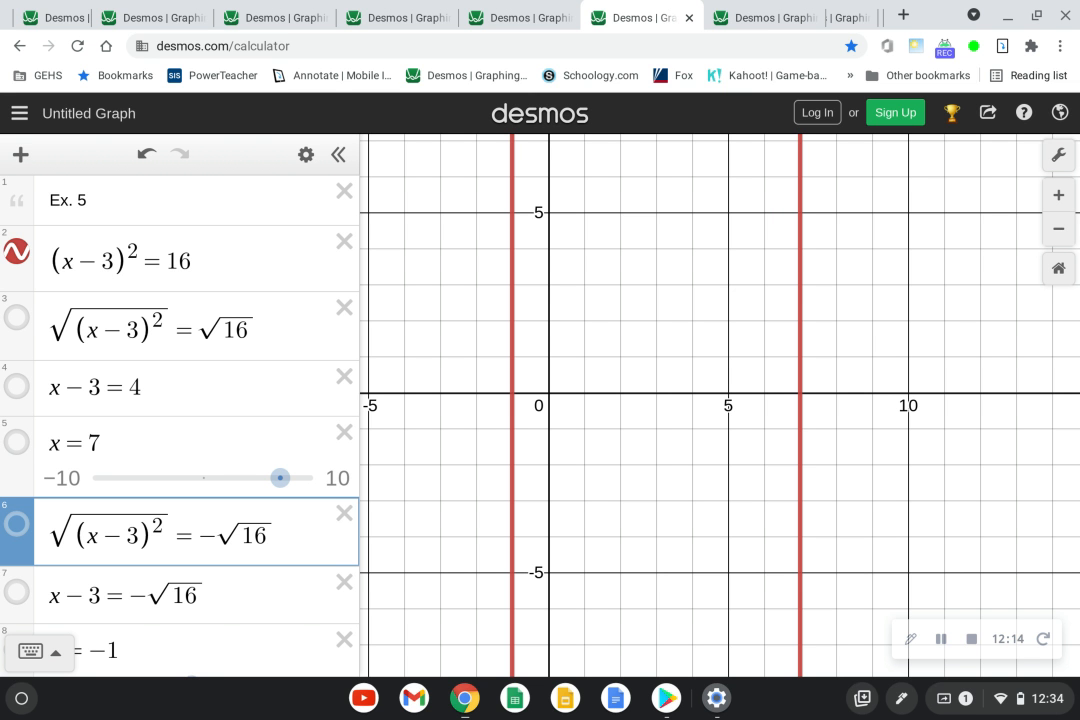
Open page 7 of the Annotate notes with Ex. 6, and switch to the Desmos graph of 4x^3 − 30x = 2x^2
click(52, 18)
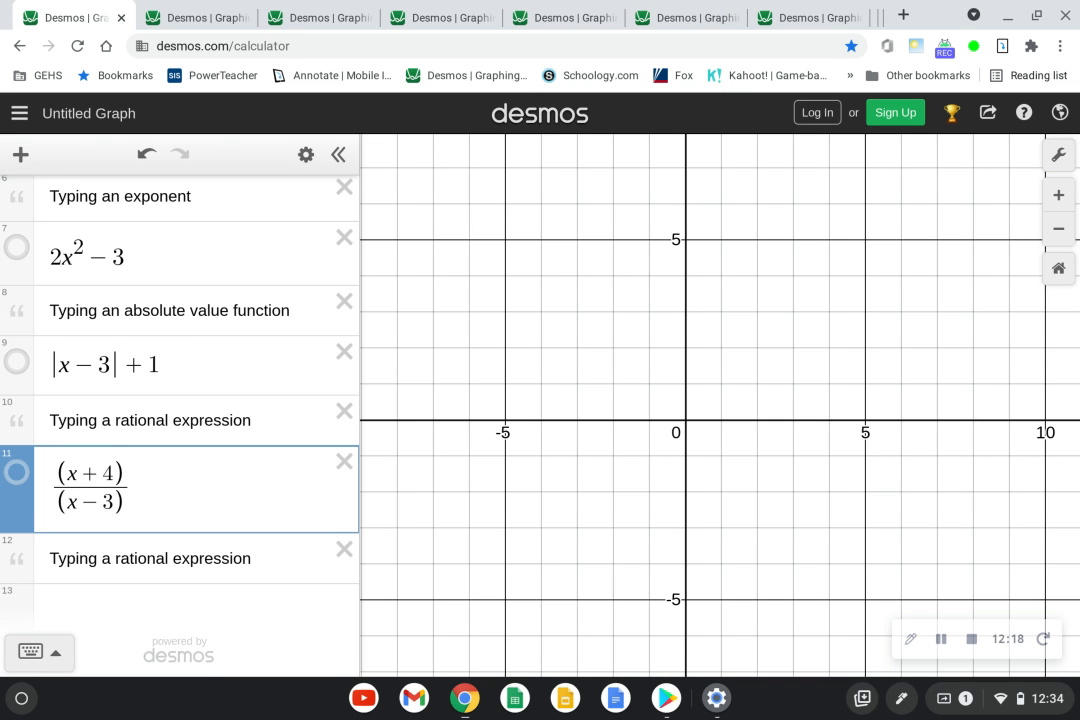
click(4, 18)
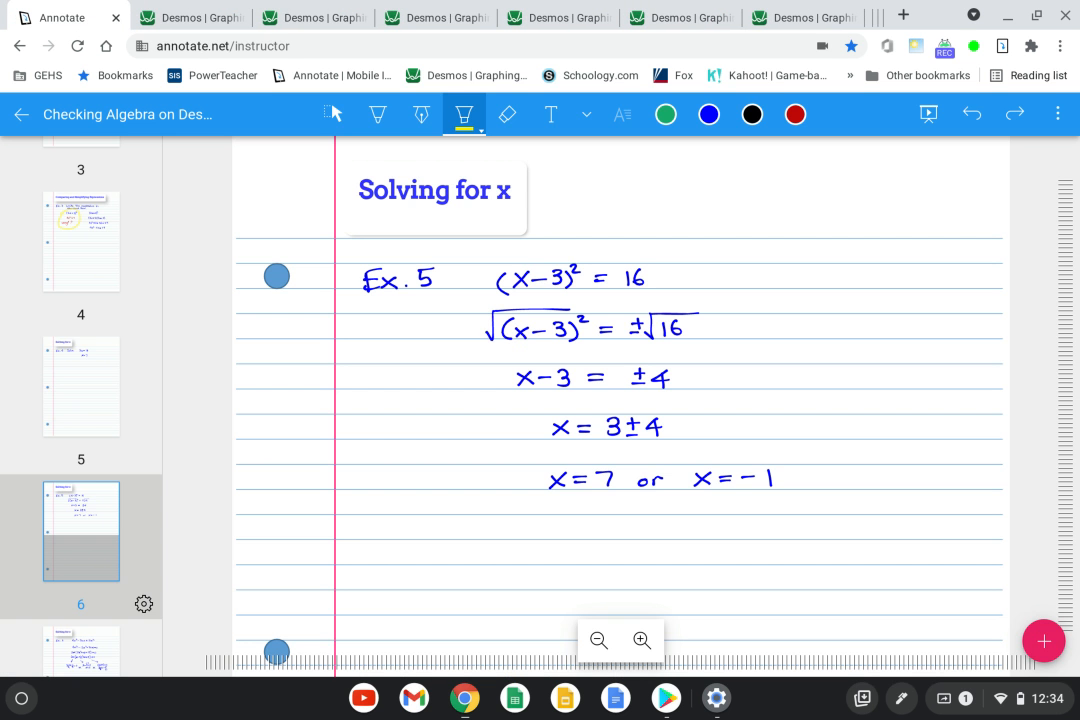
click(81, 652)
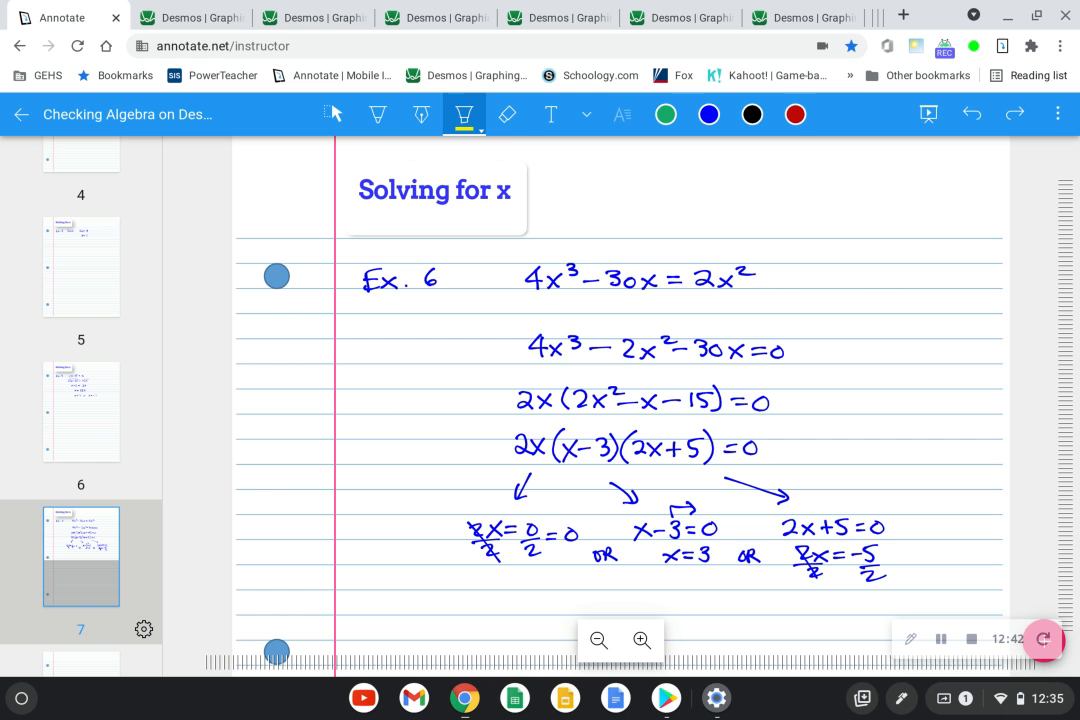
click(803, 18)
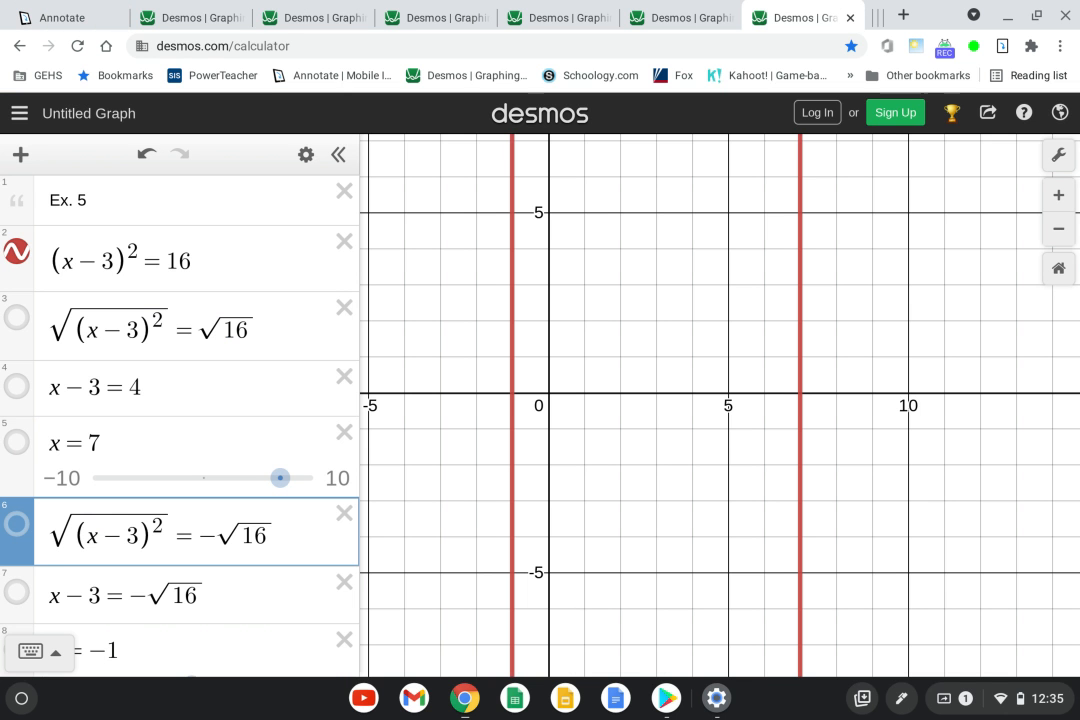
drag(800, 18, 628, 18)
click(750, 18)
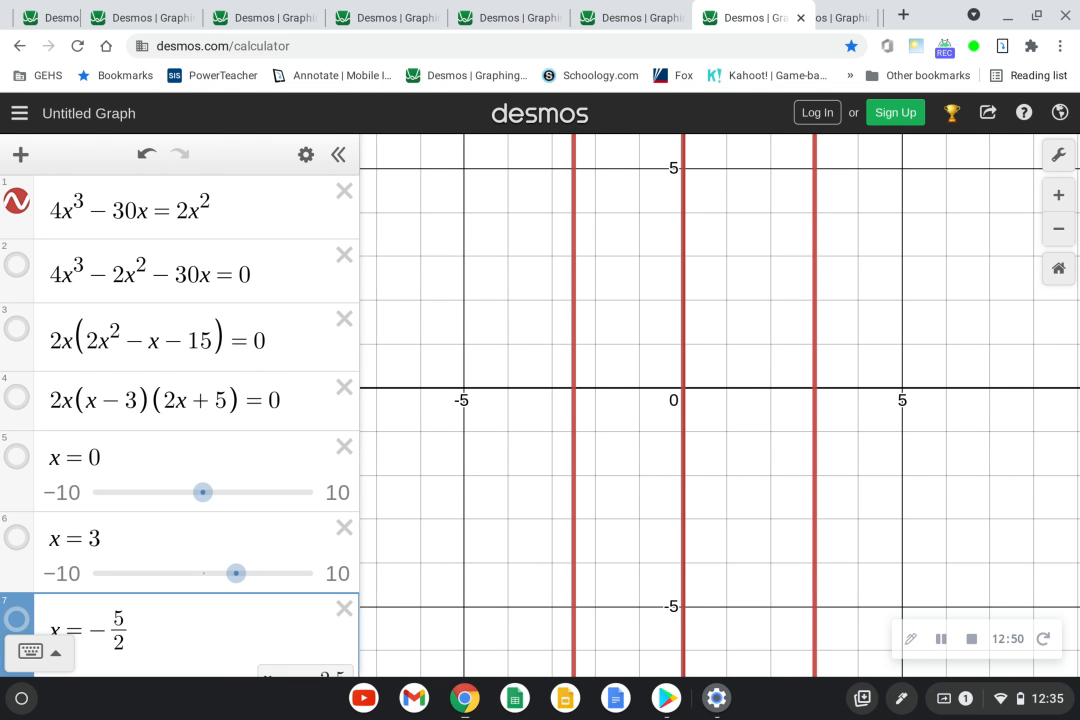
Show the graphs of the three rearranged Ex. 6 equations up to 2x(x − 3)(2x + 5) = 0, and toggle the first two again
click(16, 265)
click(16, 329)
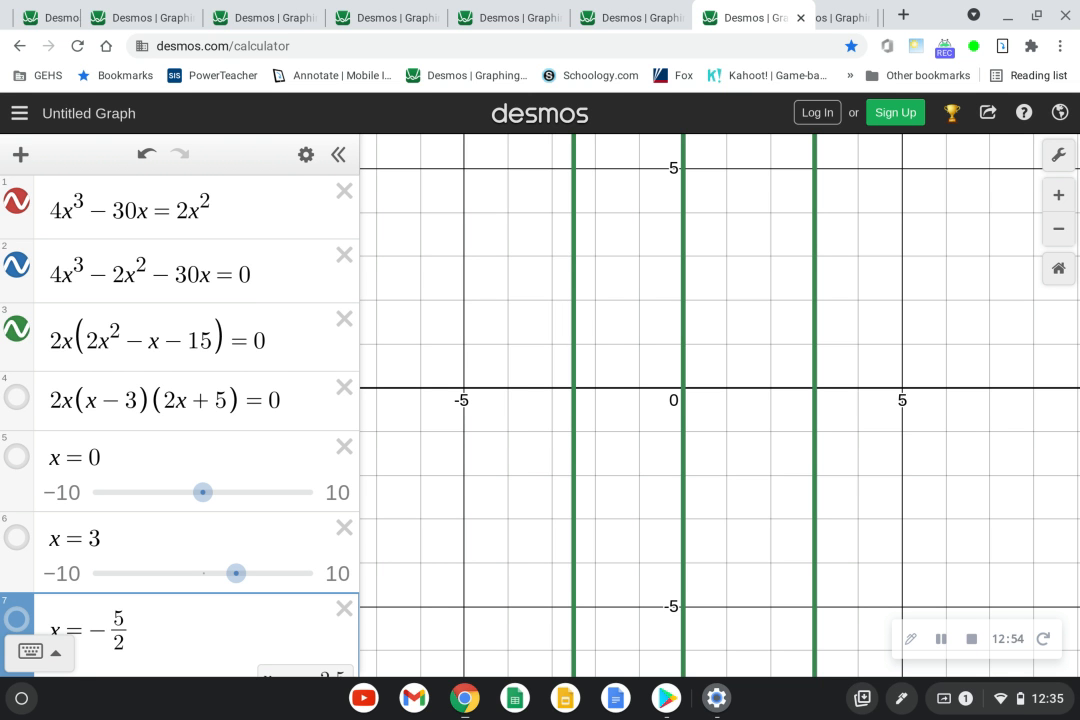
click(16, 397)
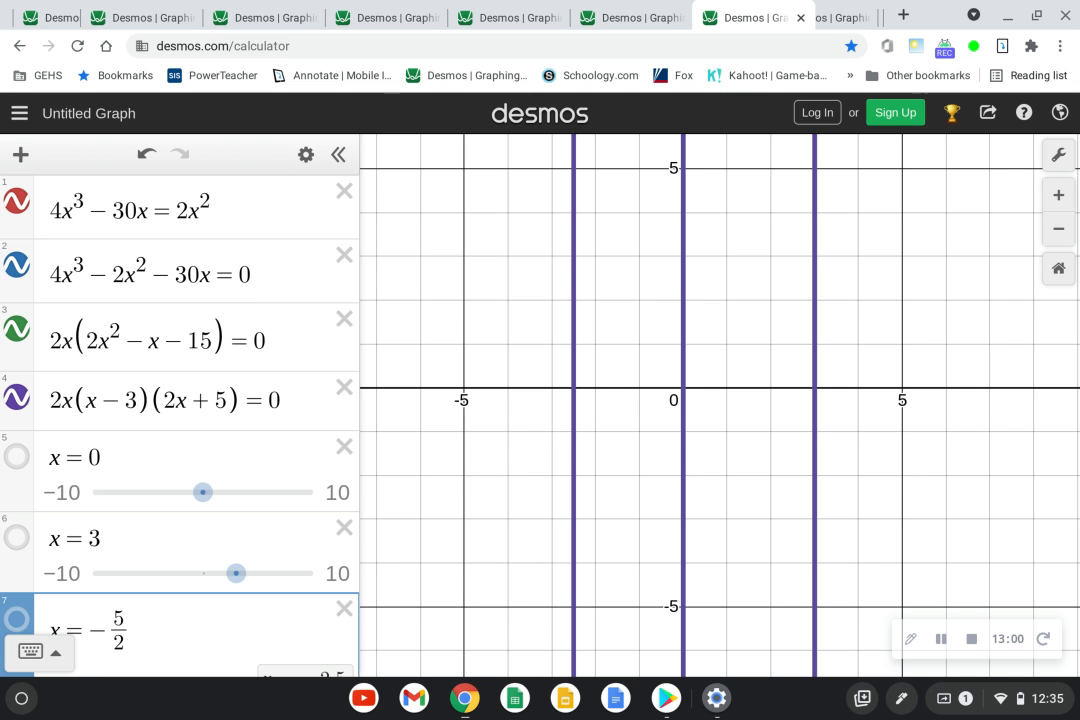
click(16, 264)
click(16, 329)
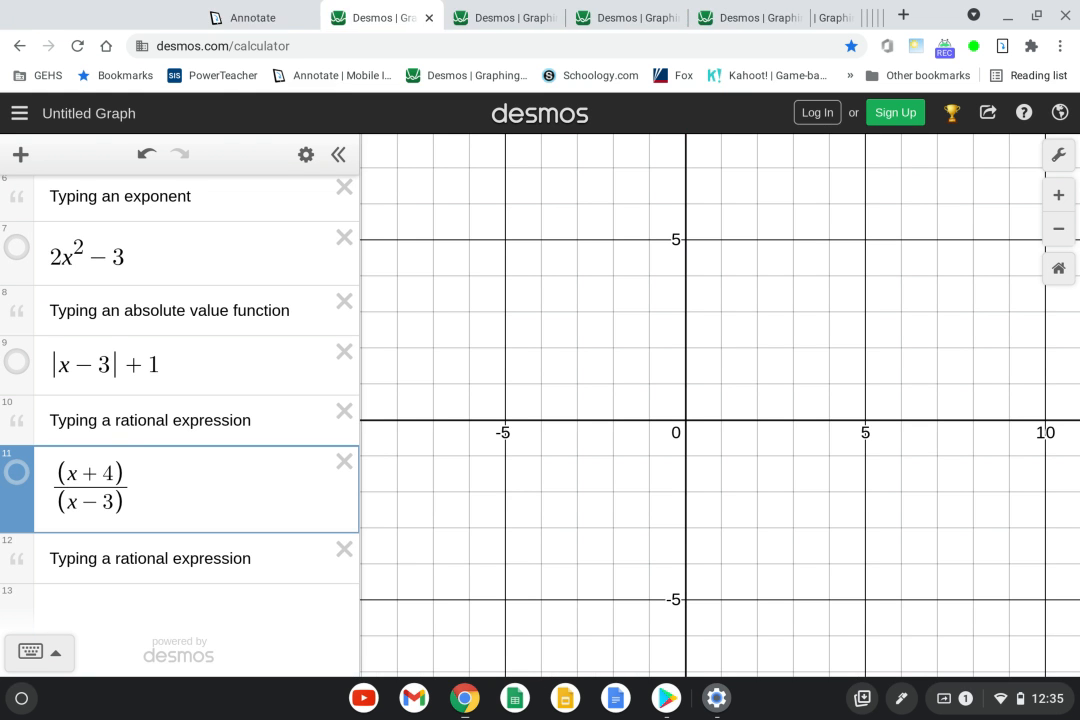
Switch back to the Annotate notes and review Ex. 5 on page 6 and Ex. 6 on page 7
click(60, 17)
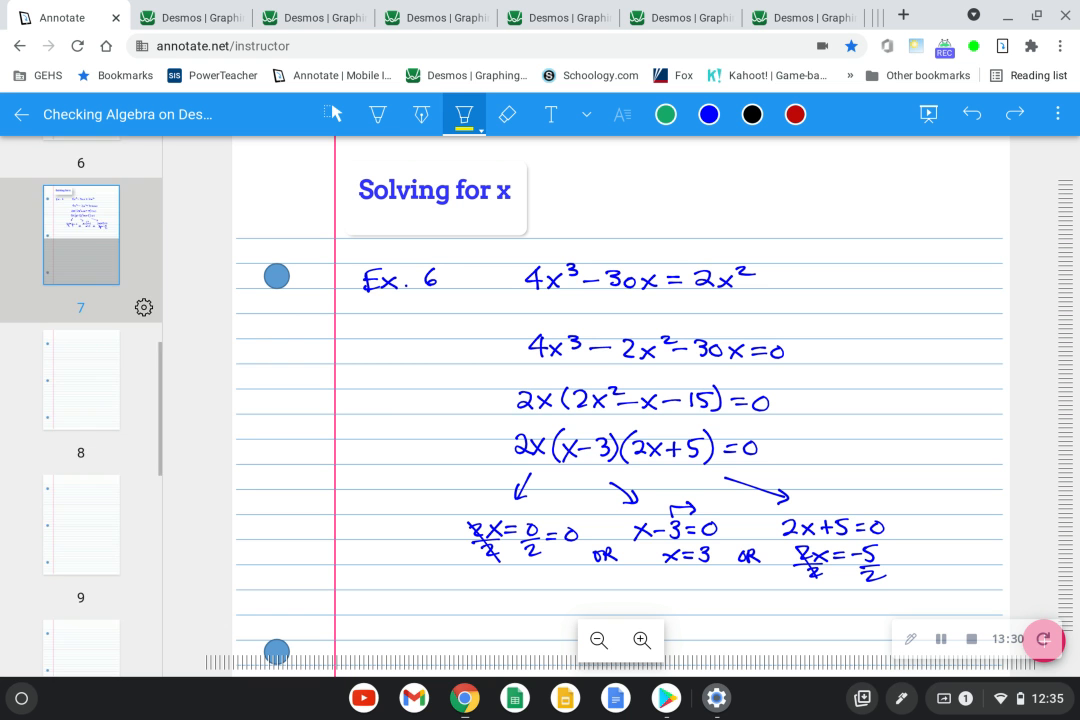
scroll(81, 400, up, 2)
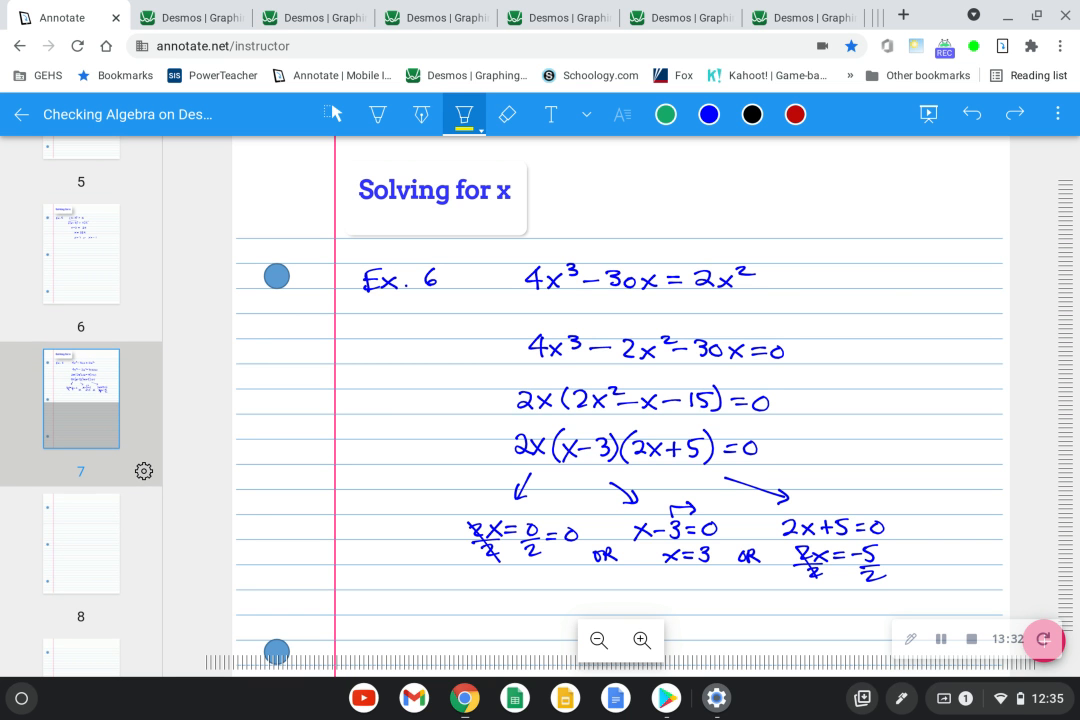
click(81, 254)
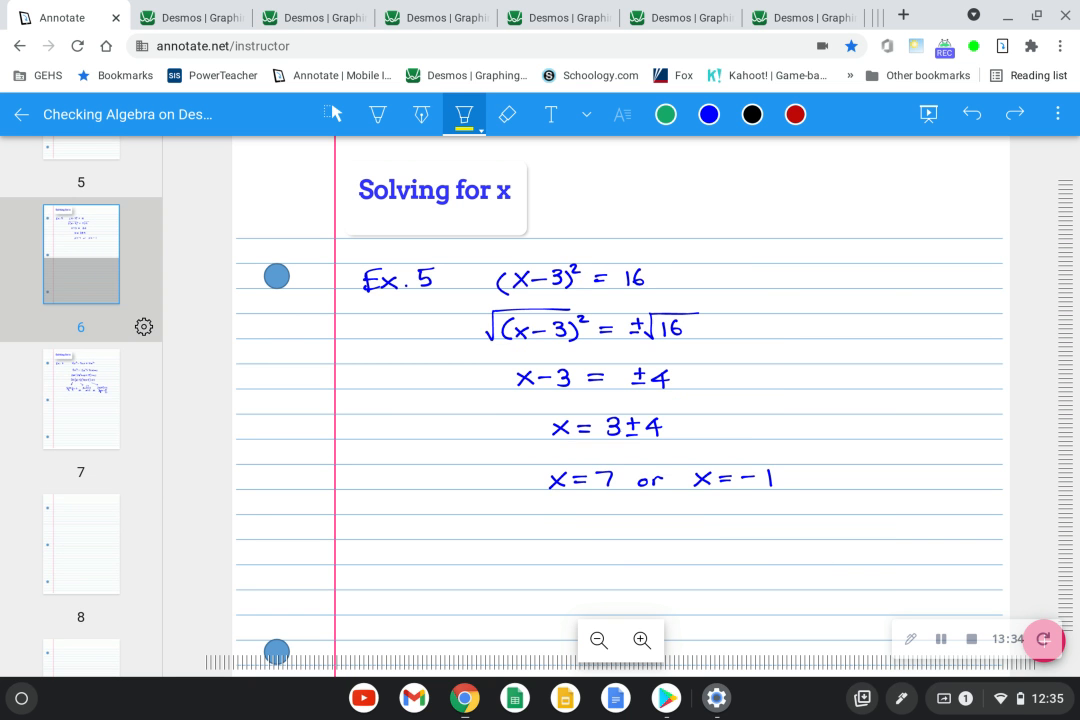
click(81, 399)
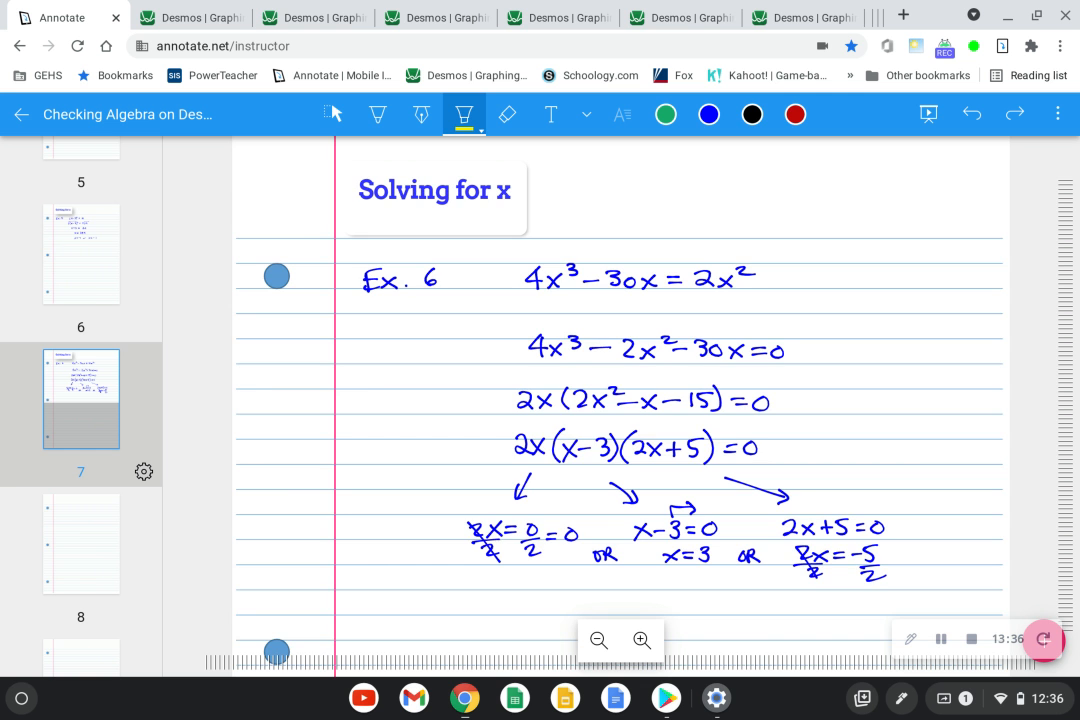
View the Desmos area calculation A = 1/2(30)(45), and toggle on g(x) = 6x − 5 in the derivative example's graph
click(803, 17)
drag(803, 17, 440, 17)
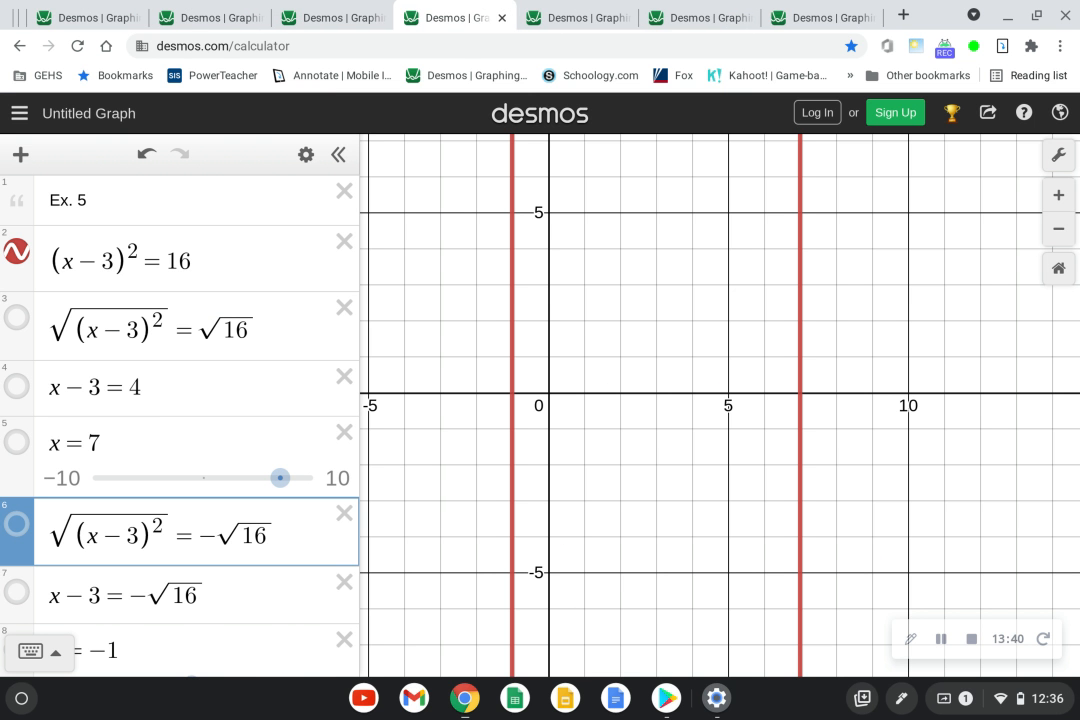
click(690, 17)
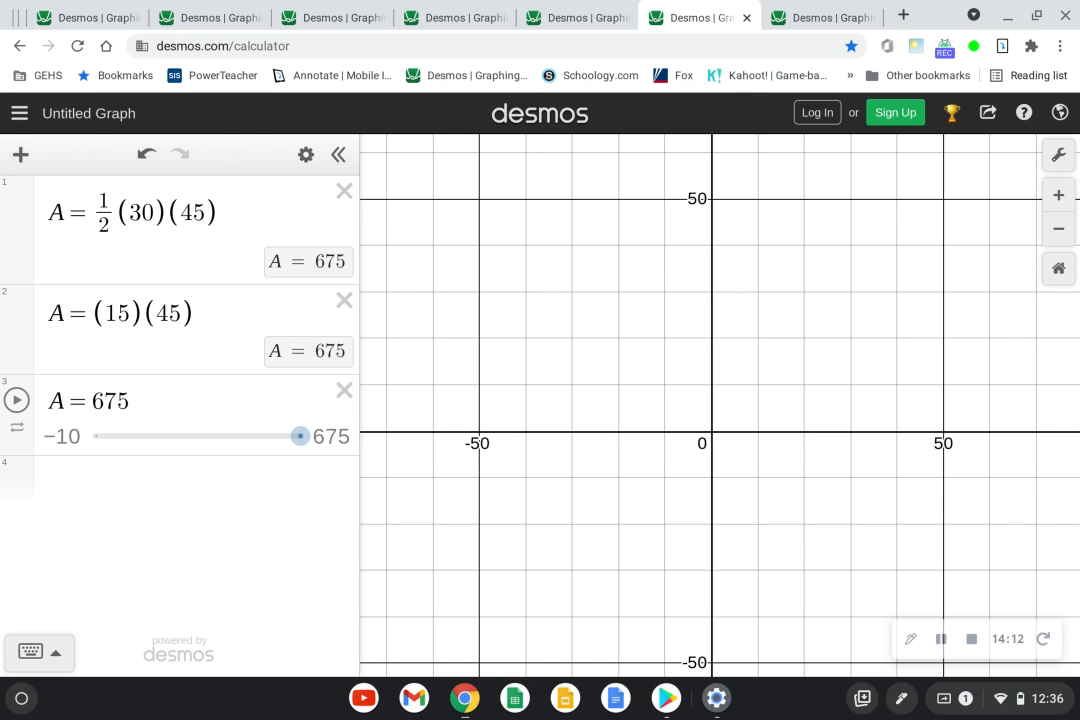
key(ctrl+Tab)
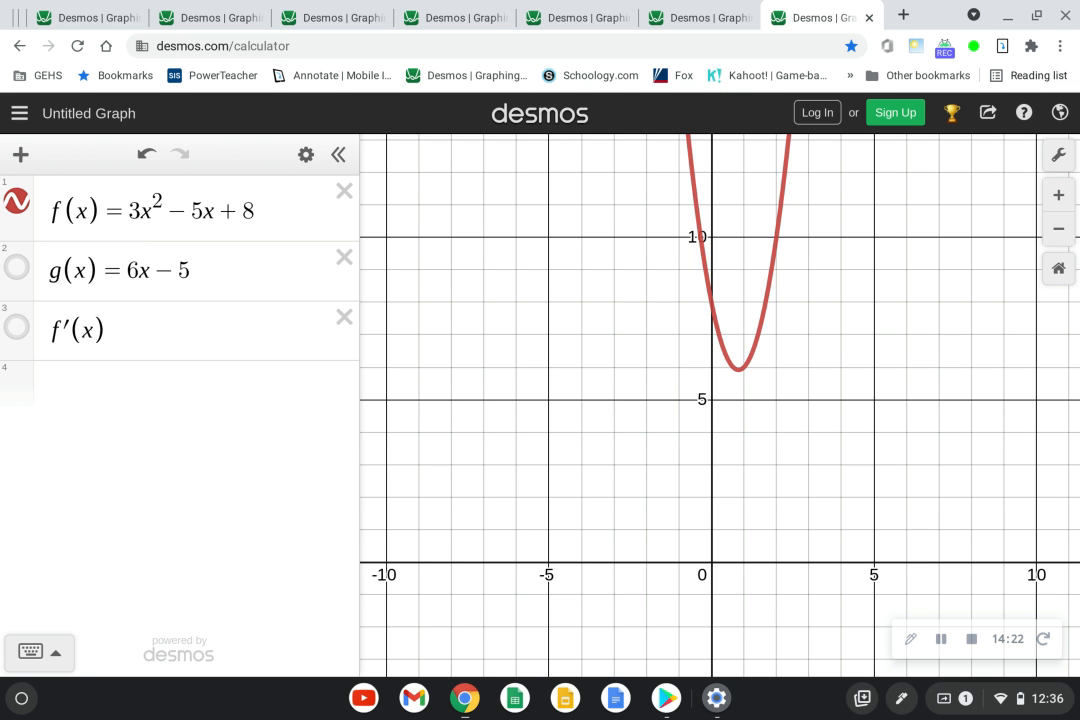
click(16, 267)
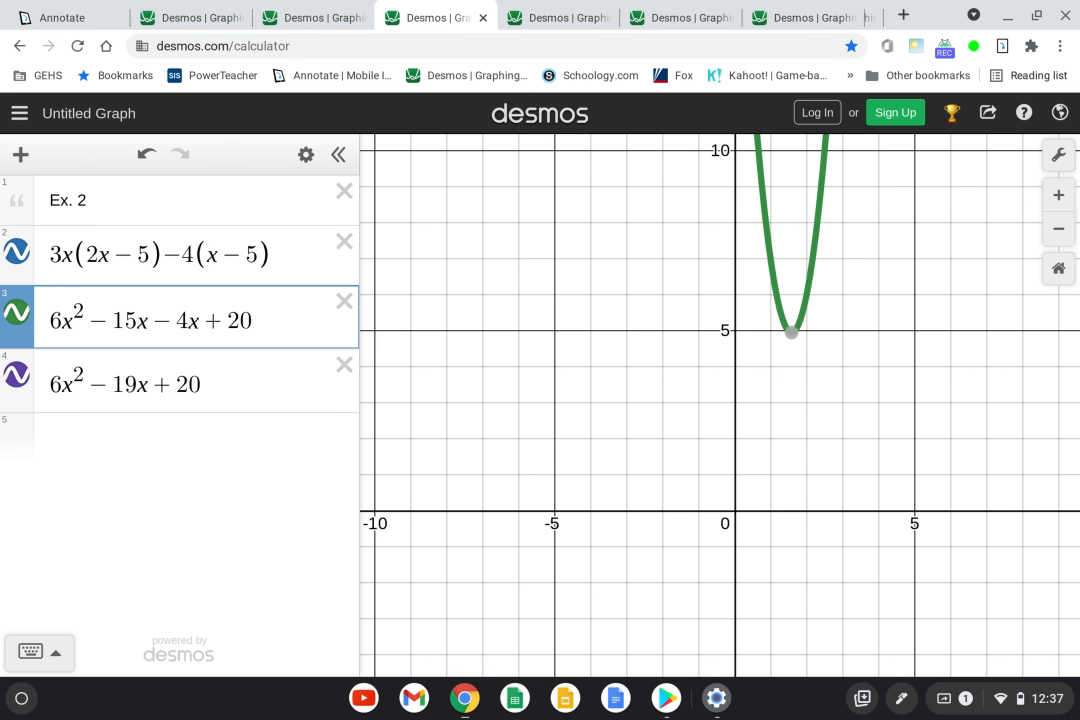
Return to the Annotate notes and open page 1, the Checking Algebra Using Desmos.com overview
click(192, 18)
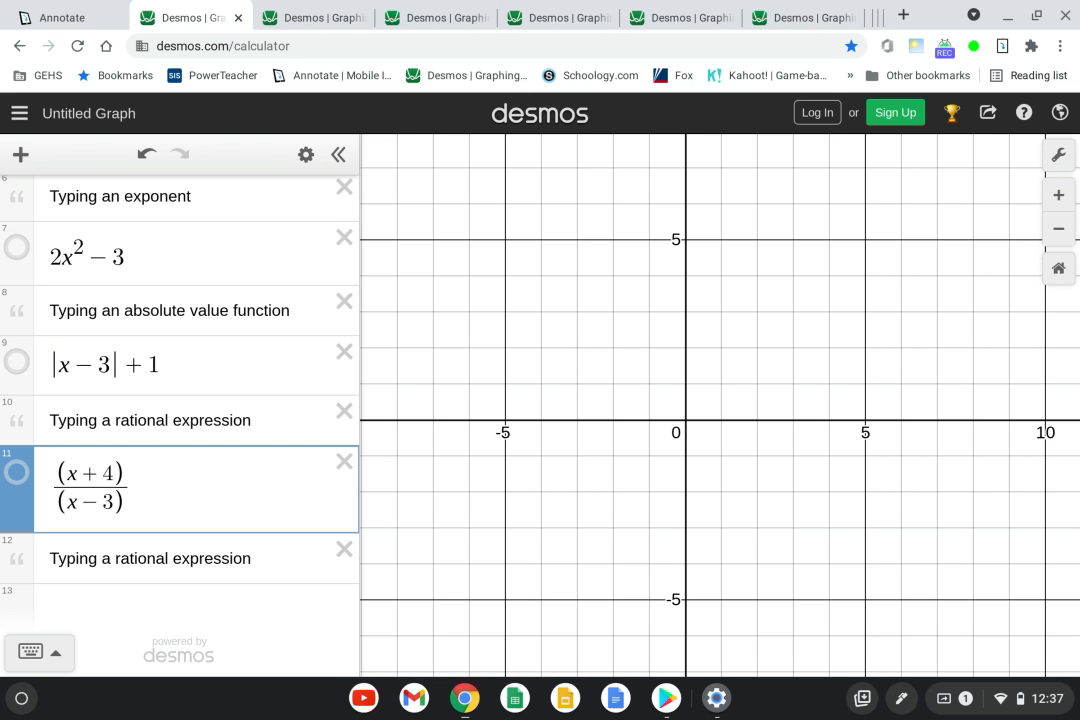
click(62, 18)
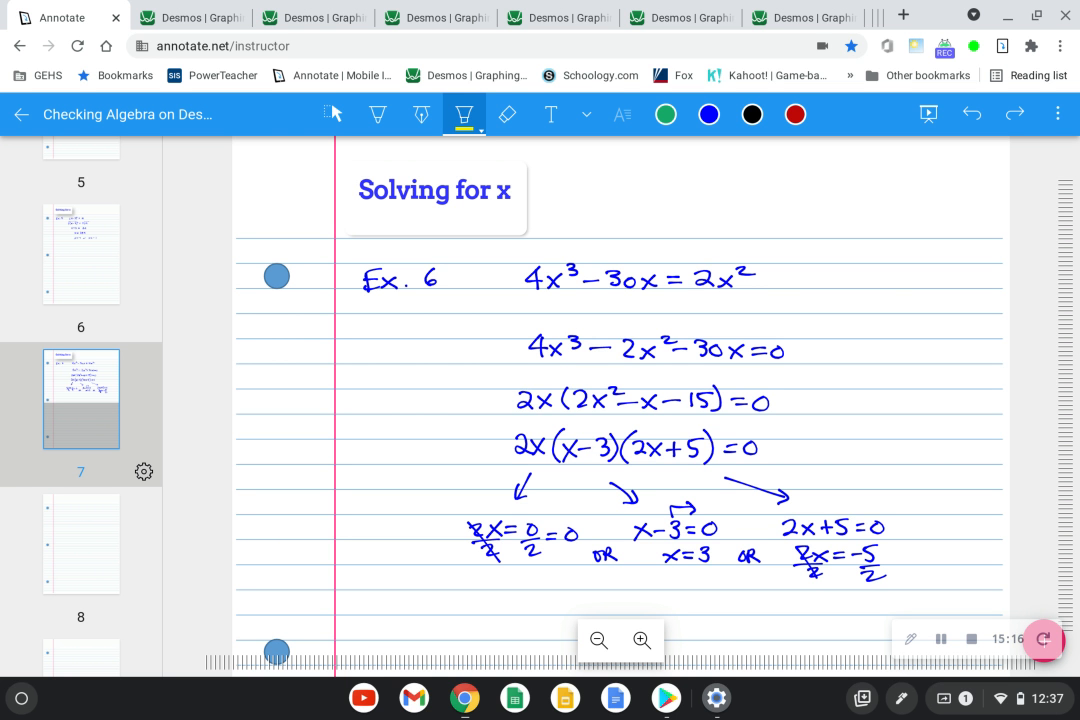
scroll(81, 400, up, 5)
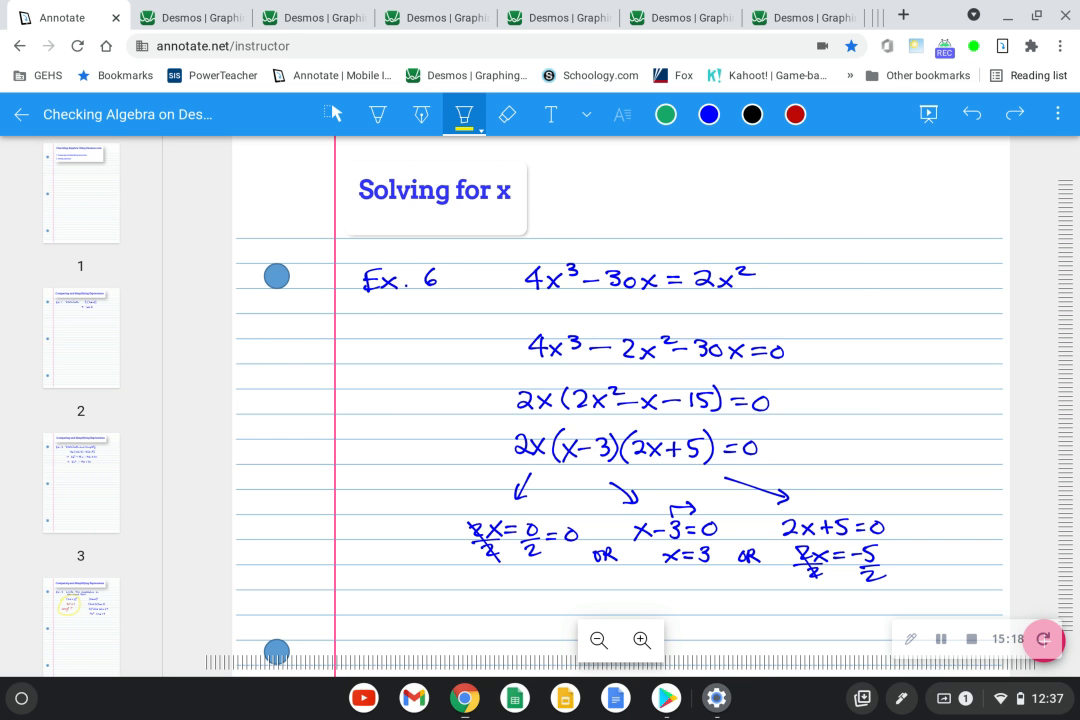
click(81, 193)
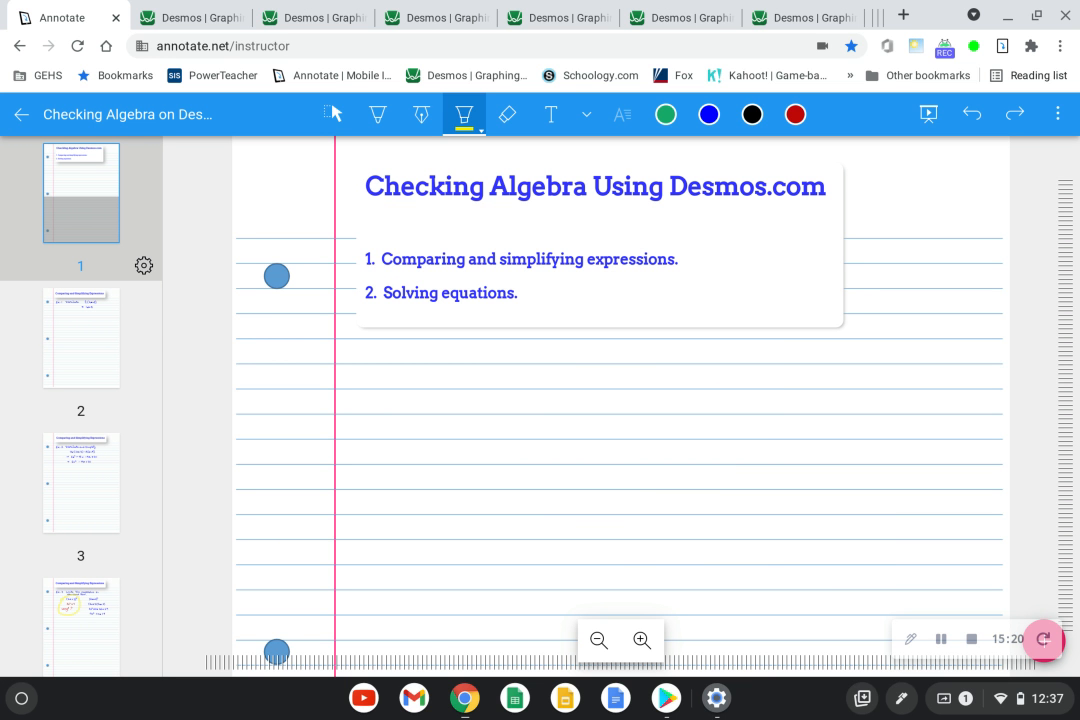